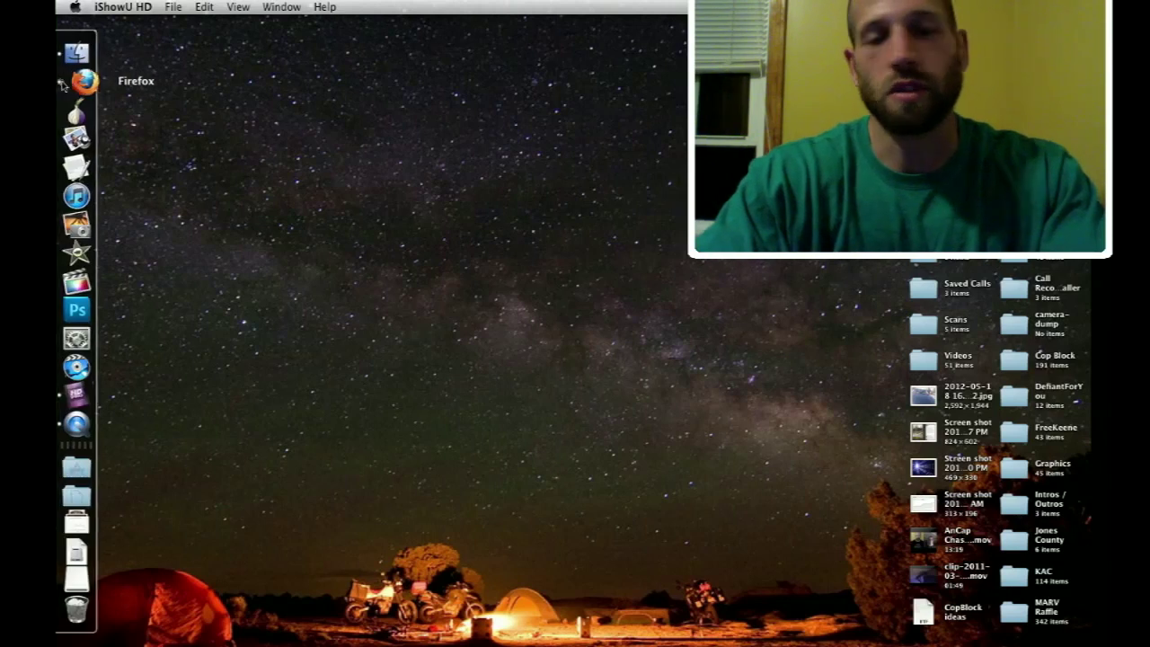
Open Firefox and load the copblock.org home page.
{"action": "left_click", "coordinate": [61, 83]}
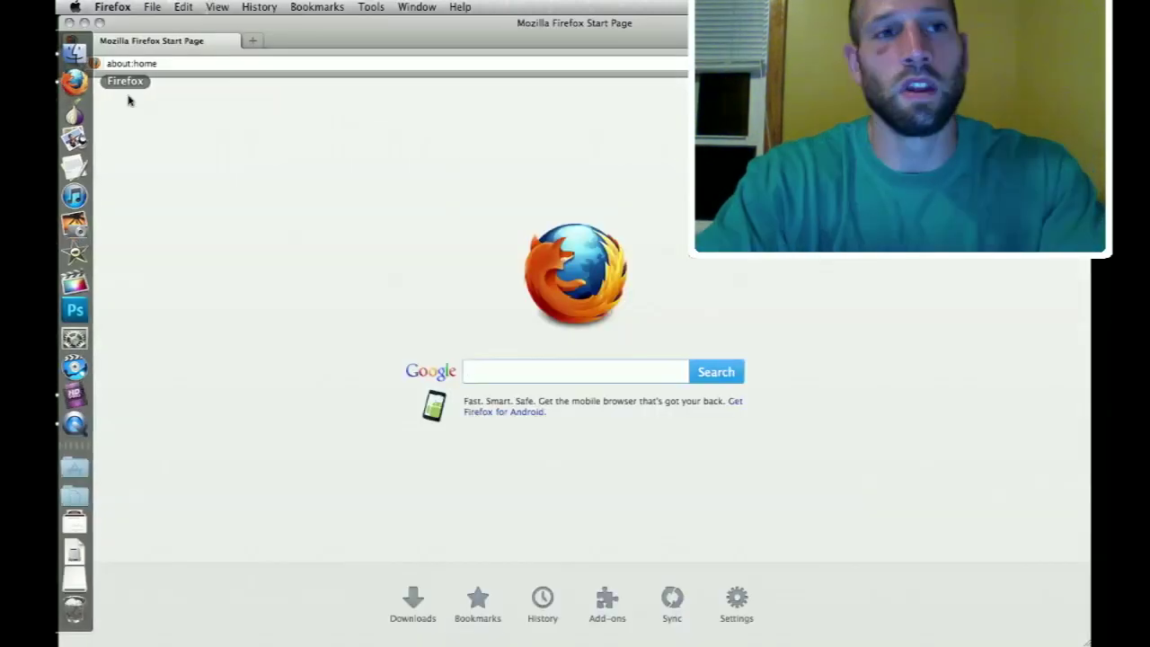
{"action": "left_click", "coordinate": [186, 69]}
{"action": "type", "text": "copblock."}
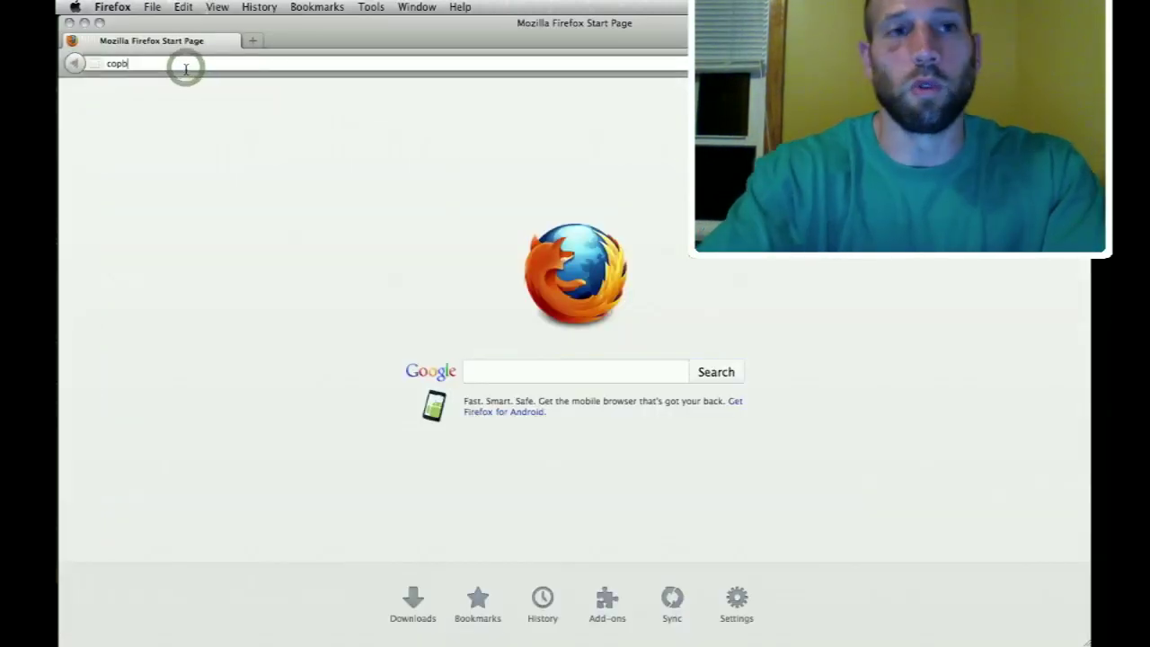
{"action": "type", "text": "org"}
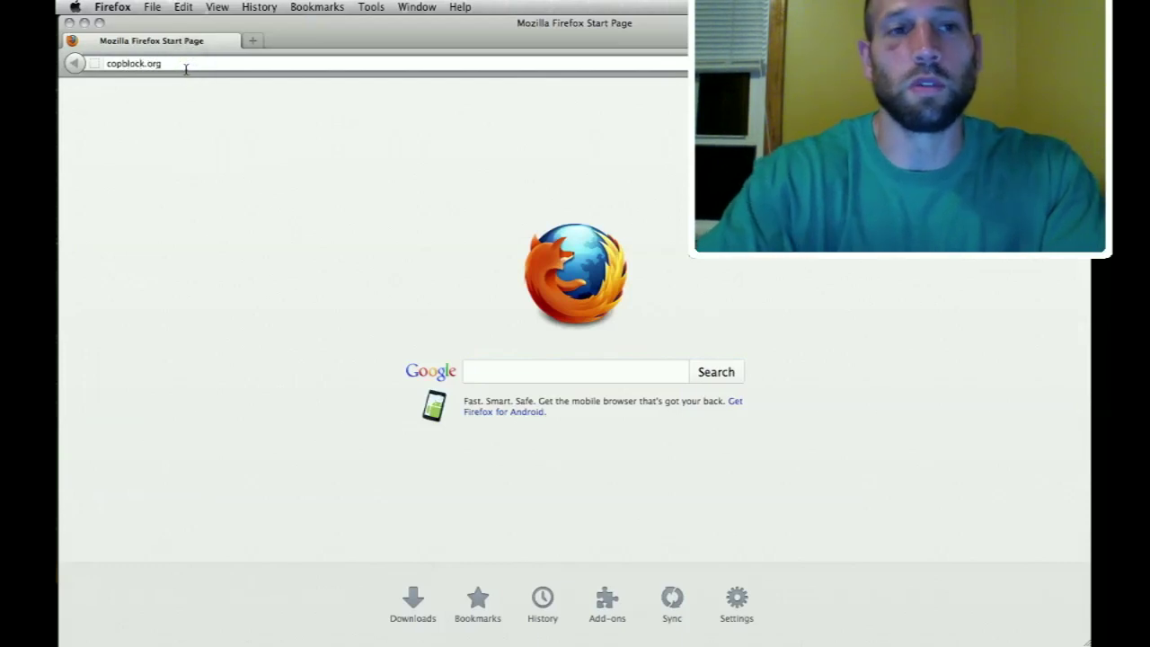
{"action": "key", "text": "Return"}
Open a second browser tab and enter the address copblock.org/wp-admin without loading it.
{"action": "left_click", "coordinate": [253, 42]}
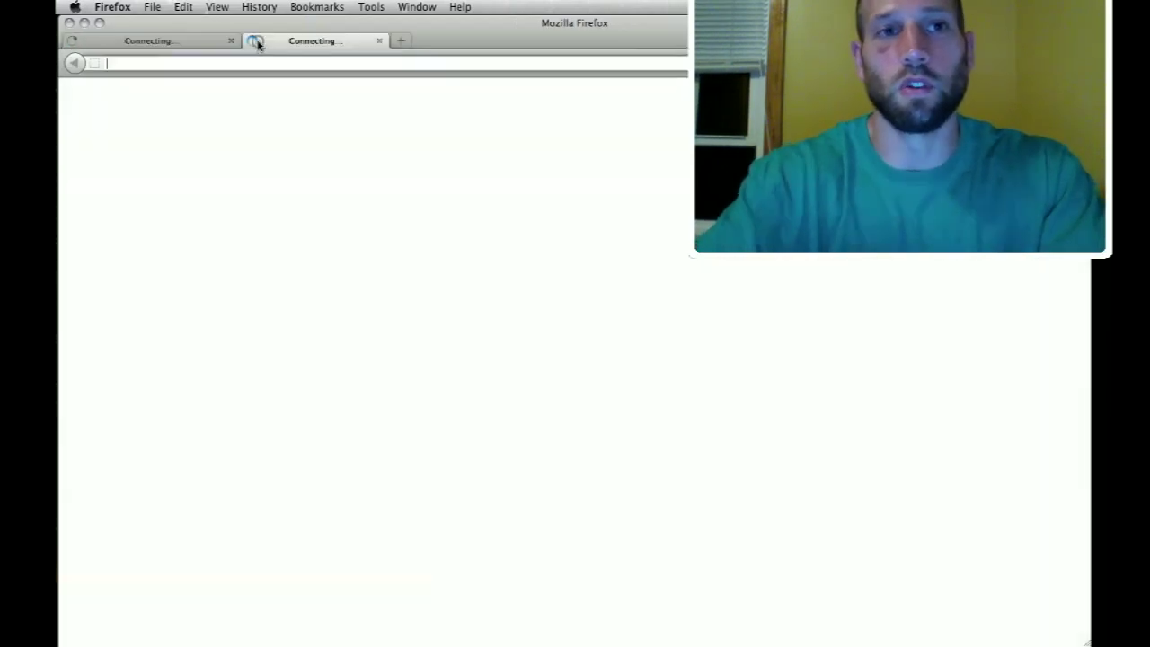
{"action": "type", "text": "copblock"}
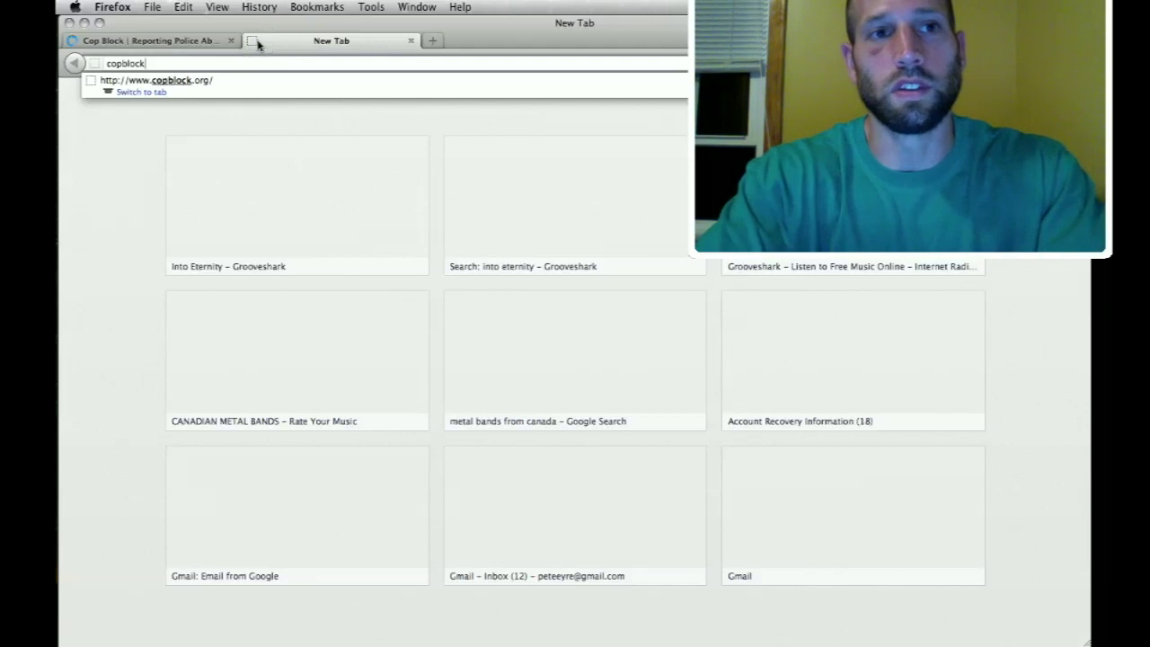
{"action": "type", "text": ".org/wp"}
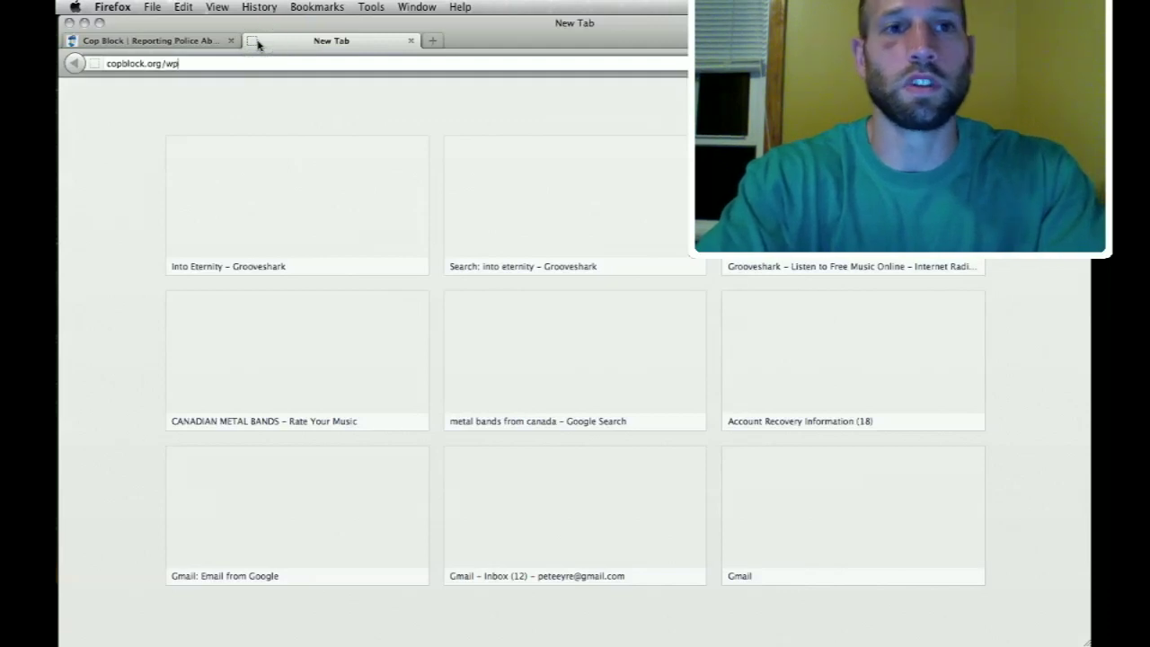
{"action": "type", "text": "-admin"}
{"action": "key", "text": "BackSpace"}
{"action": "key", "text": "BackSpace"}
{"action": "key", "text": "BackSpace"}
{"action": "key", "text": "BackSpace"}
{"action": "type", "text": "dmin"}
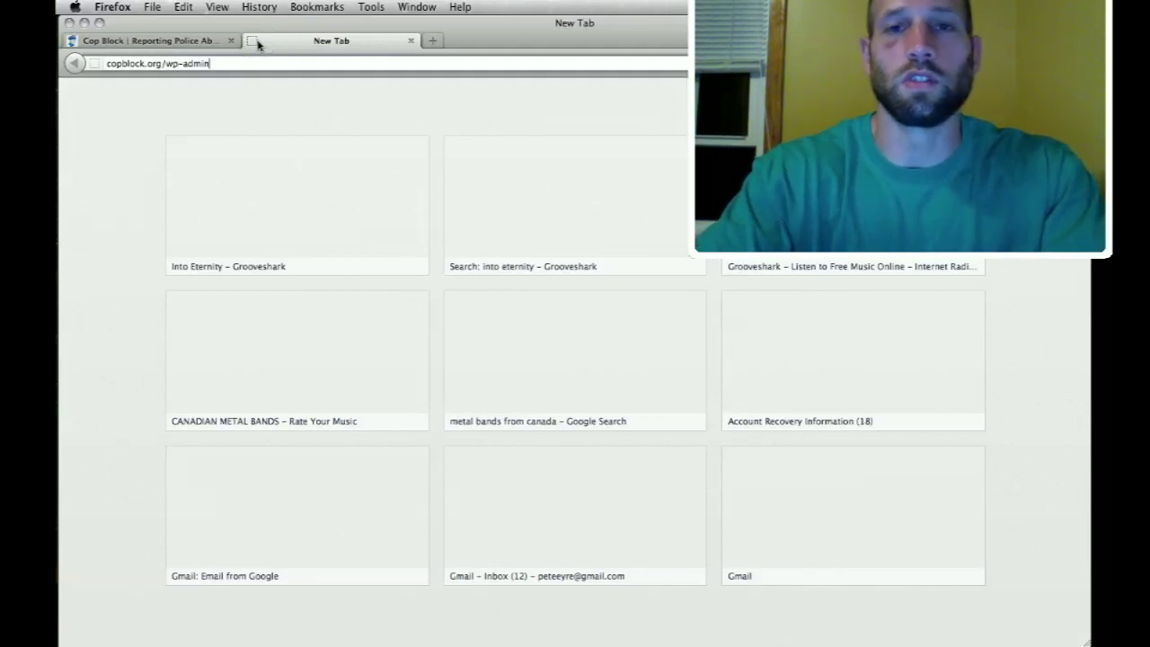
Look over the Cop Block home page and compare its web address with the admin address in the second tab.
{"action": "left_click", "coordinate": [131, 42]}
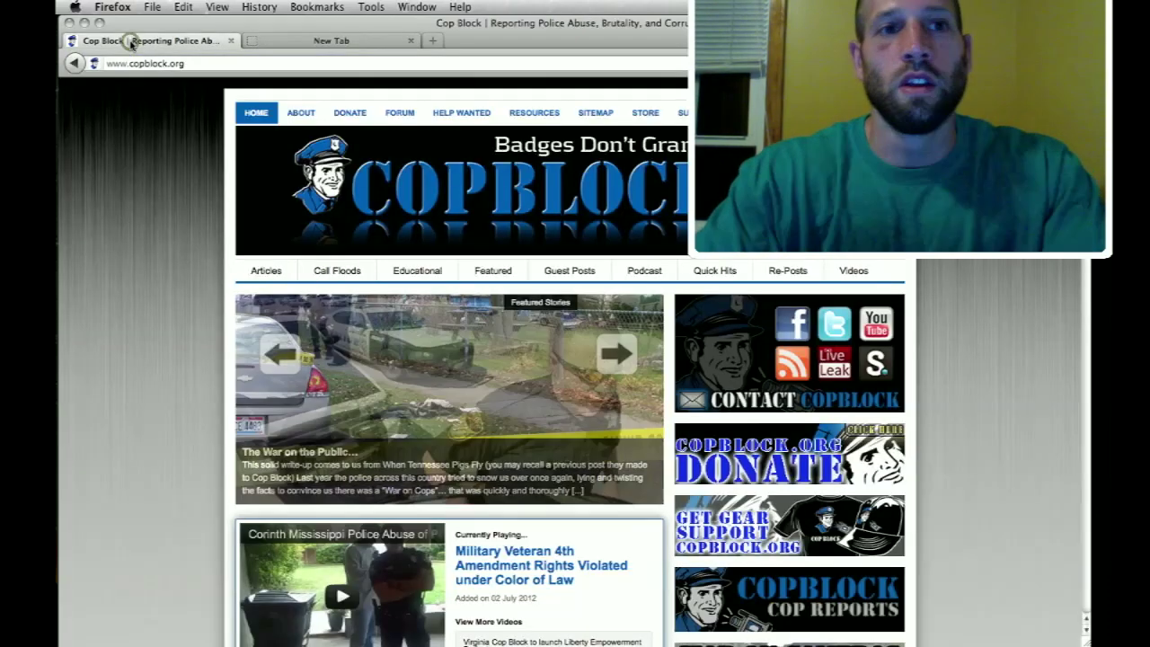
{"action": "left_click_drag", "start_coordinate": [170, 64], "coordinate": [196, 65]}
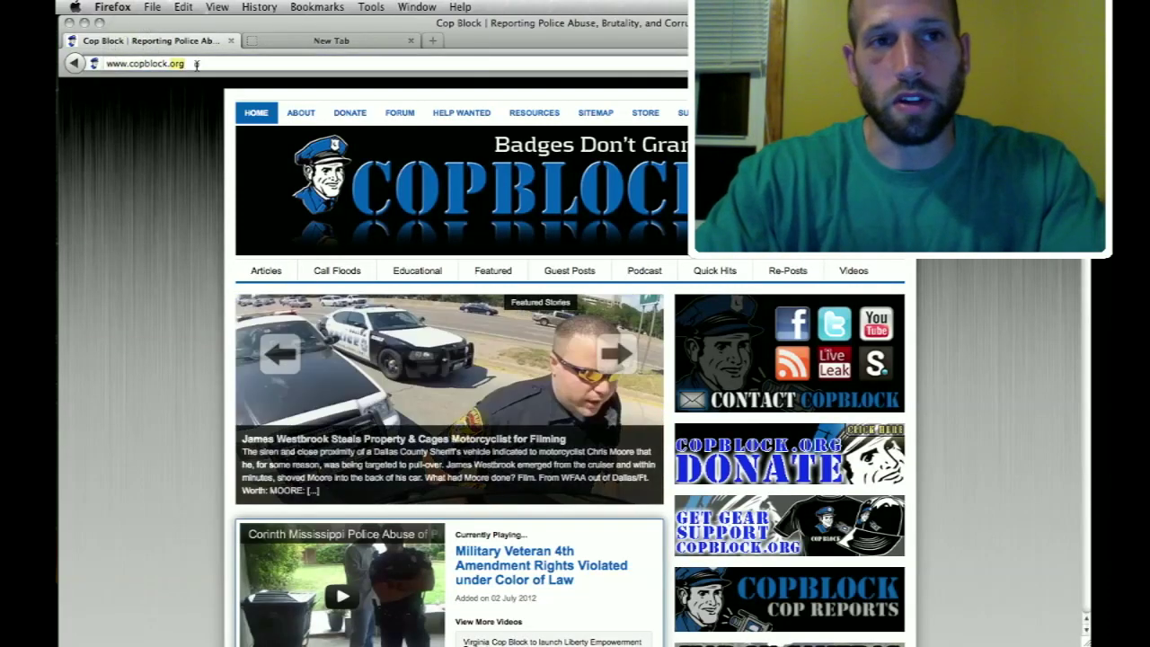
{"action": "scroll", "coordinate": [200, 278], "scroll_direction": "down", "scroll_amount": 5}
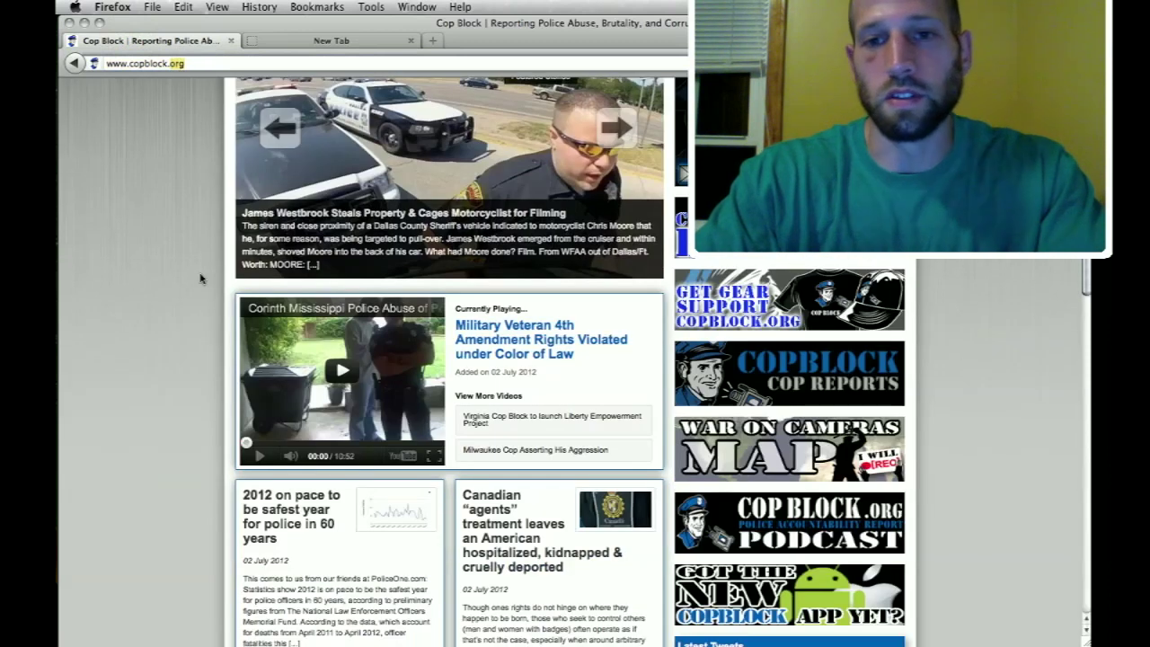
{"action": "scroll", "coordinate": [200, 279], "scroll_direction": "up", "scroll_amount": 5}
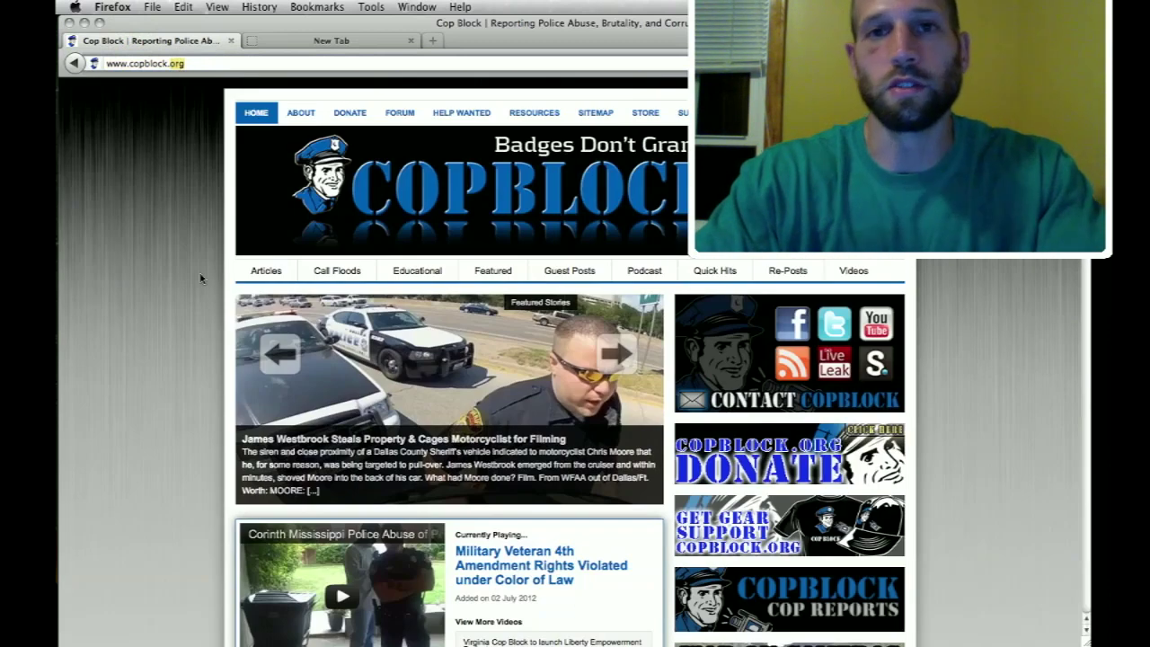
{"action": "left_click", "coordinate": [342, 40]}
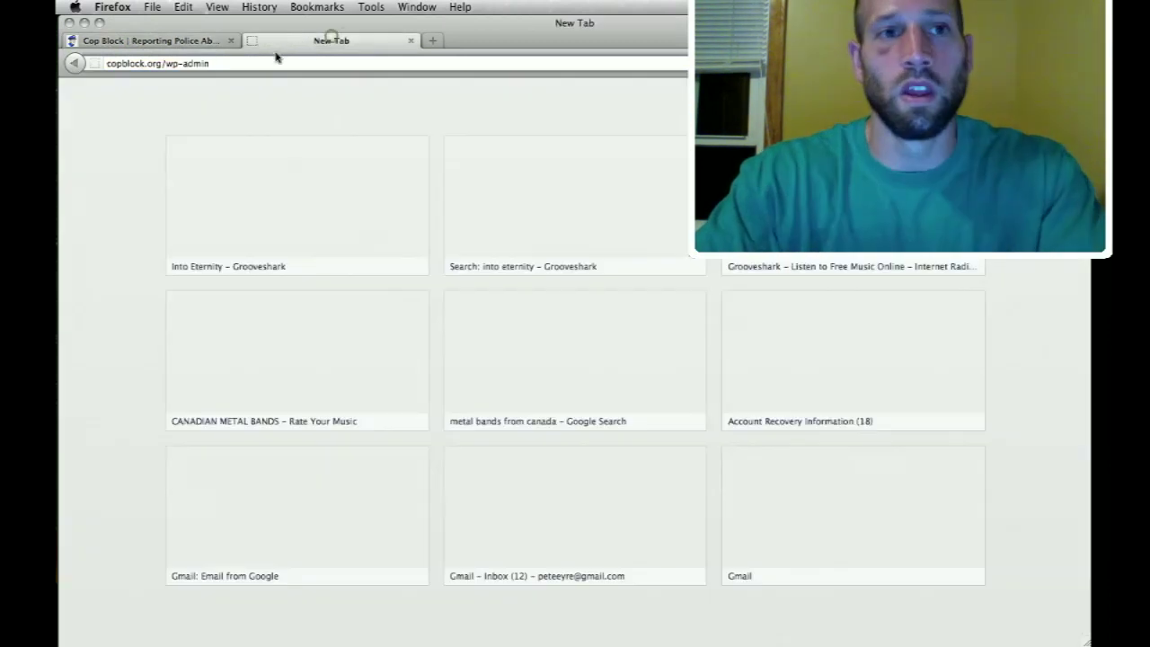
{"action": "left_click", "coordinate": [198, 42]}
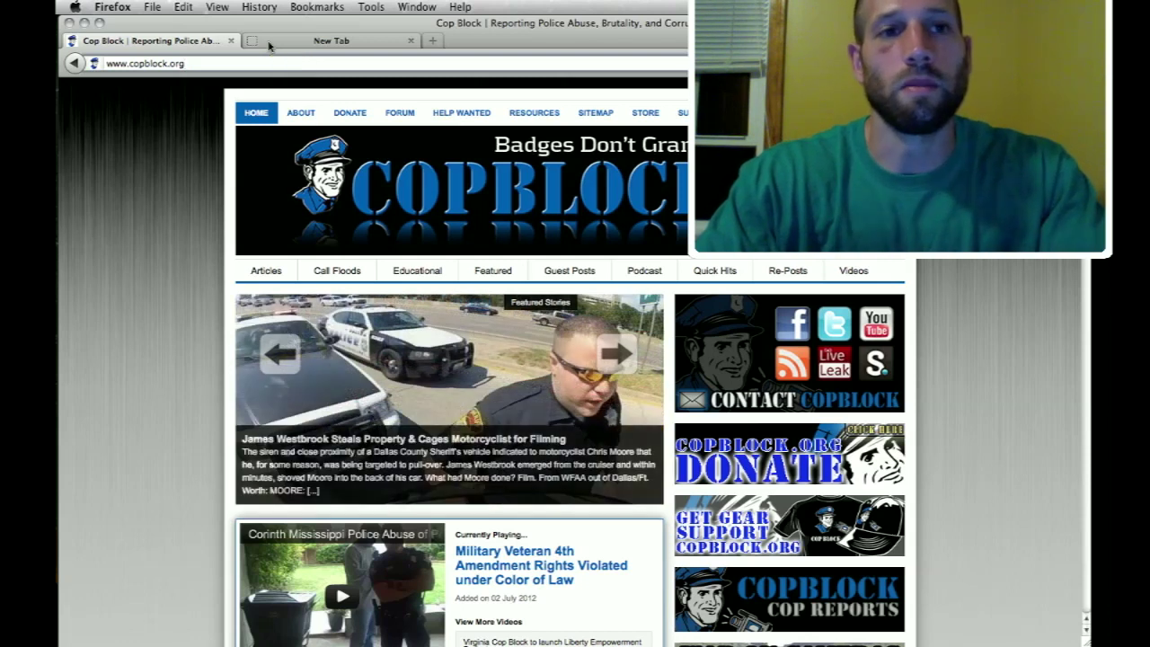
Load the copblock.org/wp-admin address in the second tab to reach the WordPress login page.
{"action": "left_click", "coordinate": [268, 42]}
{"action": "left_click", "coordinate": [200, 65]}
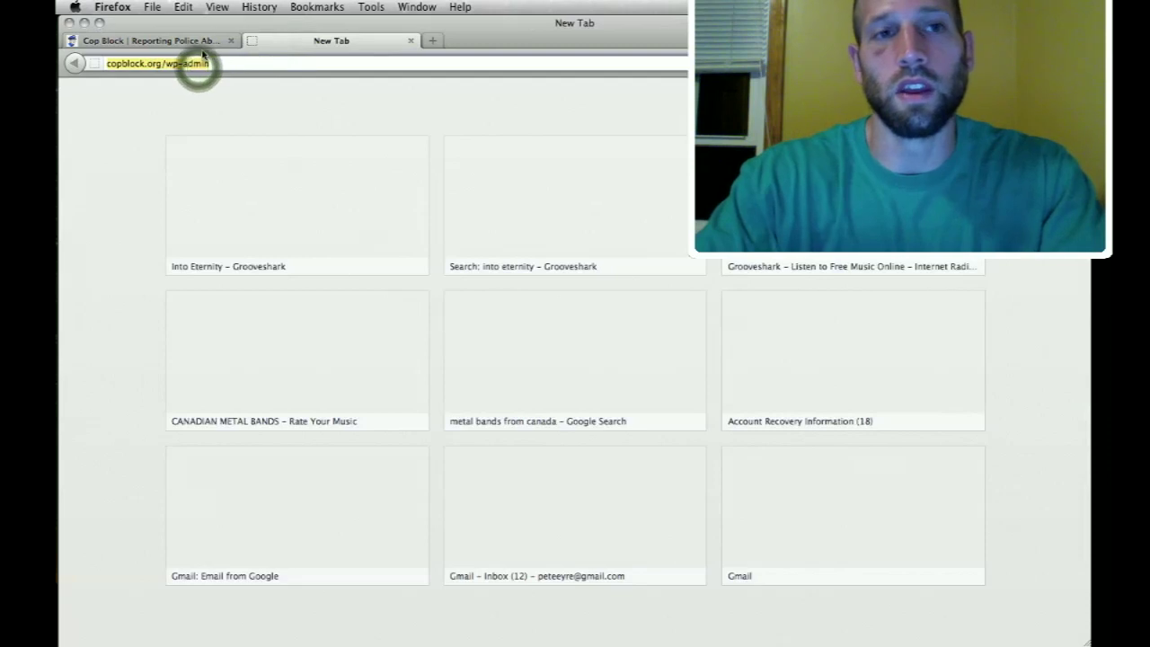
{"action": "left_click", "coordinate": [104, 64]}
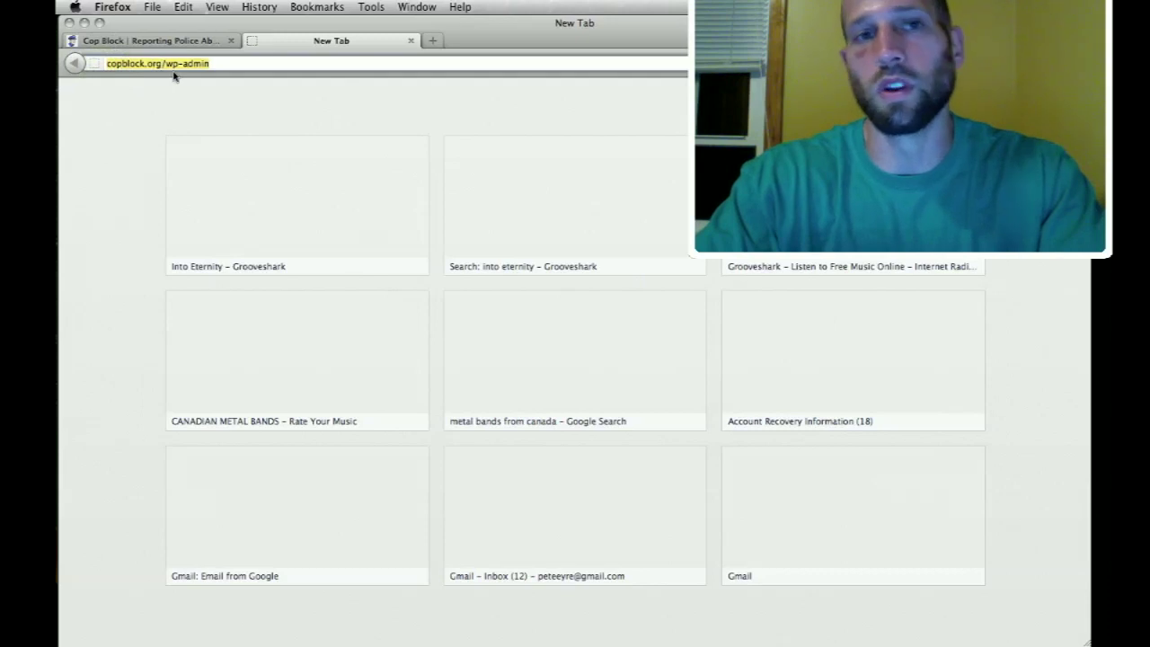
{"action": "key", "text": "Return"}
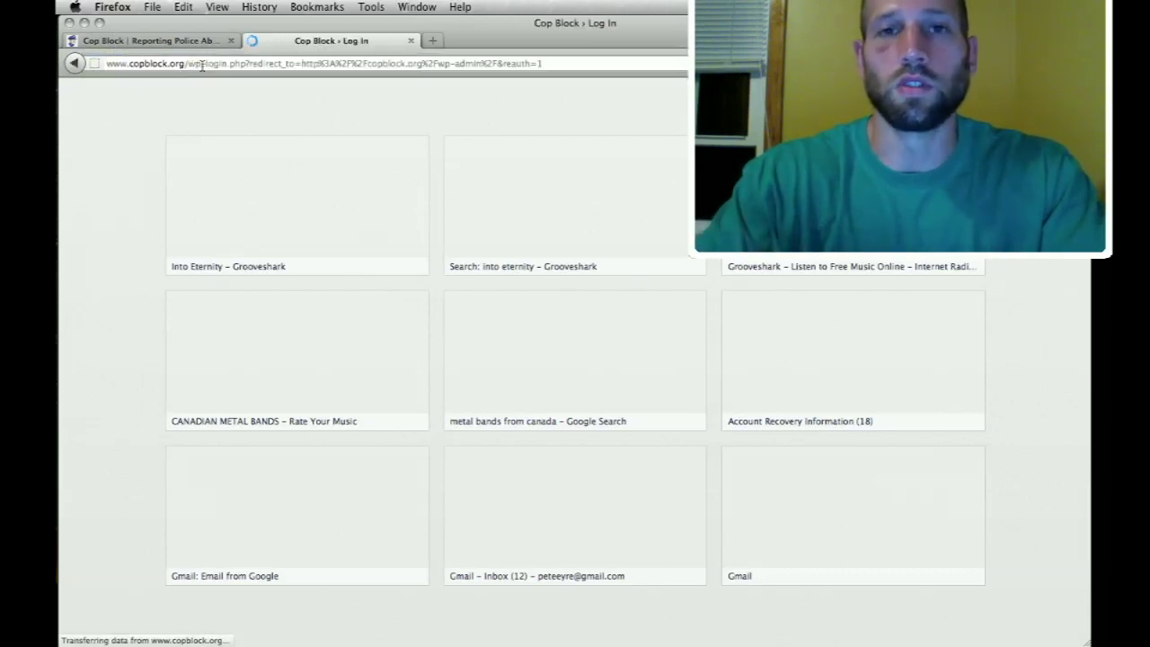
Log in to WordPress with the username "test user" and the account password.
{"action": "type", "text": "test user"}
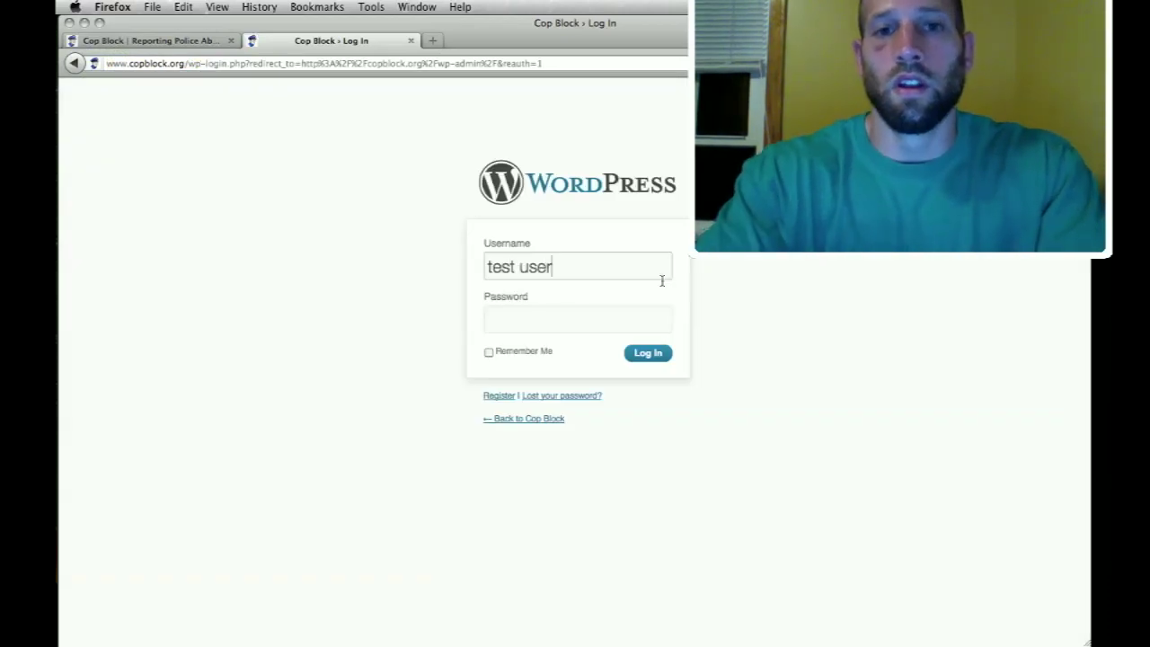
{"action": "key", "text": "Tab"}
{"action": "type", "text": "********"}
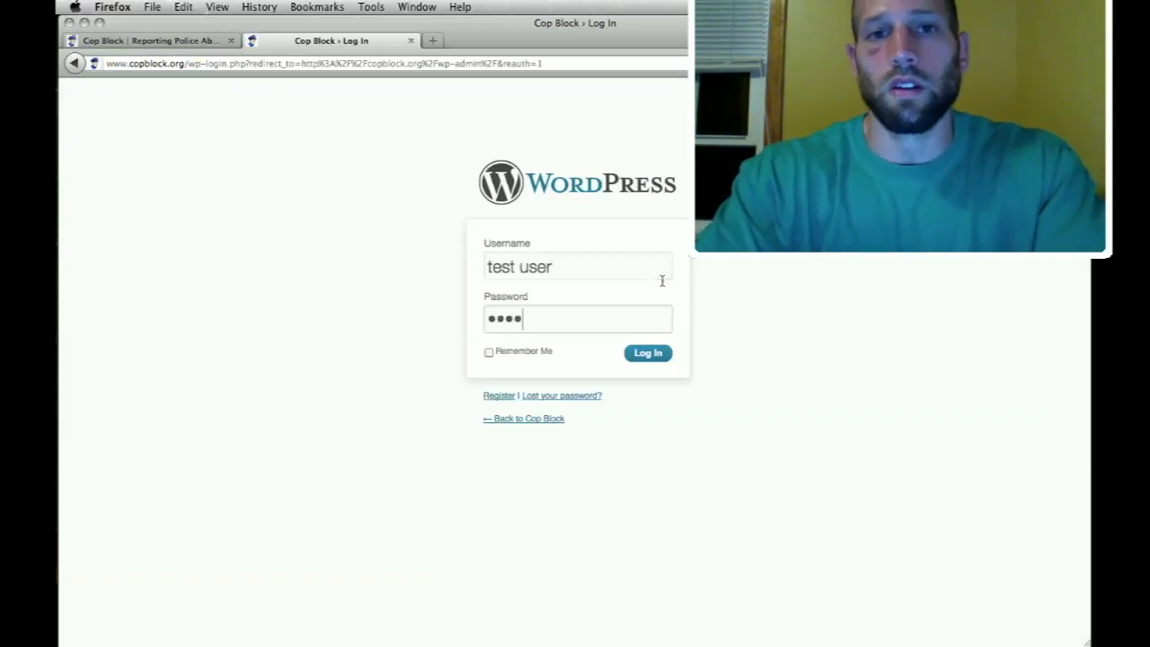
{"action": "key", "text": "Return"}
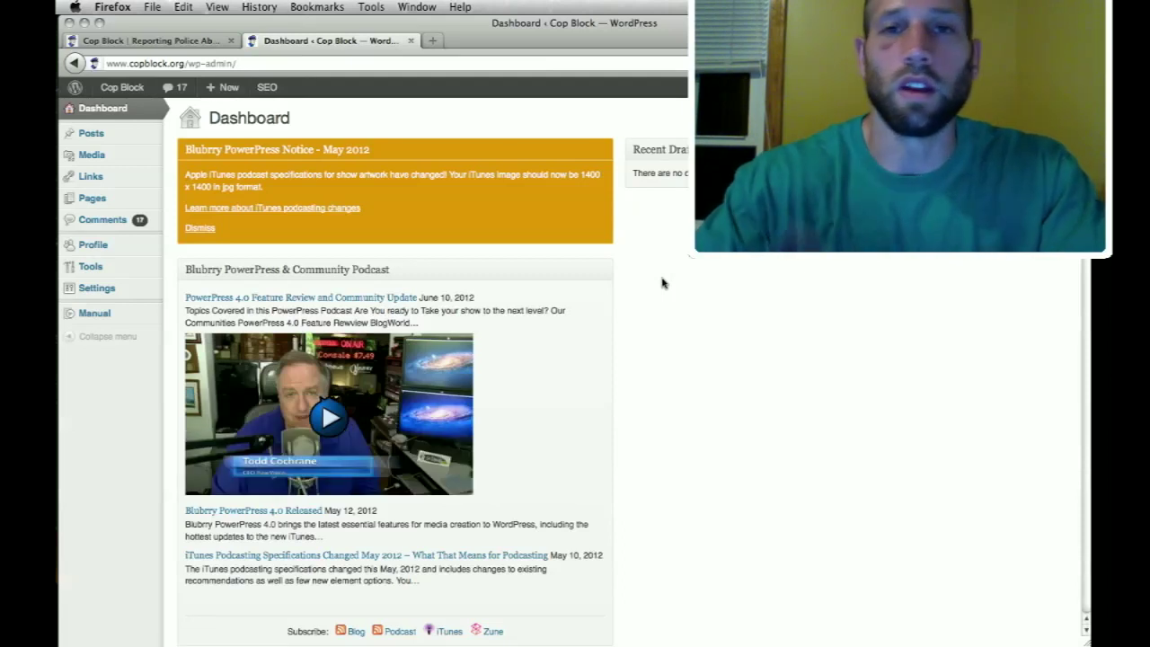
Show the list of all posts and filter it to drafts.
{"action": "mouse_move", "coordinate": [153, 145]}
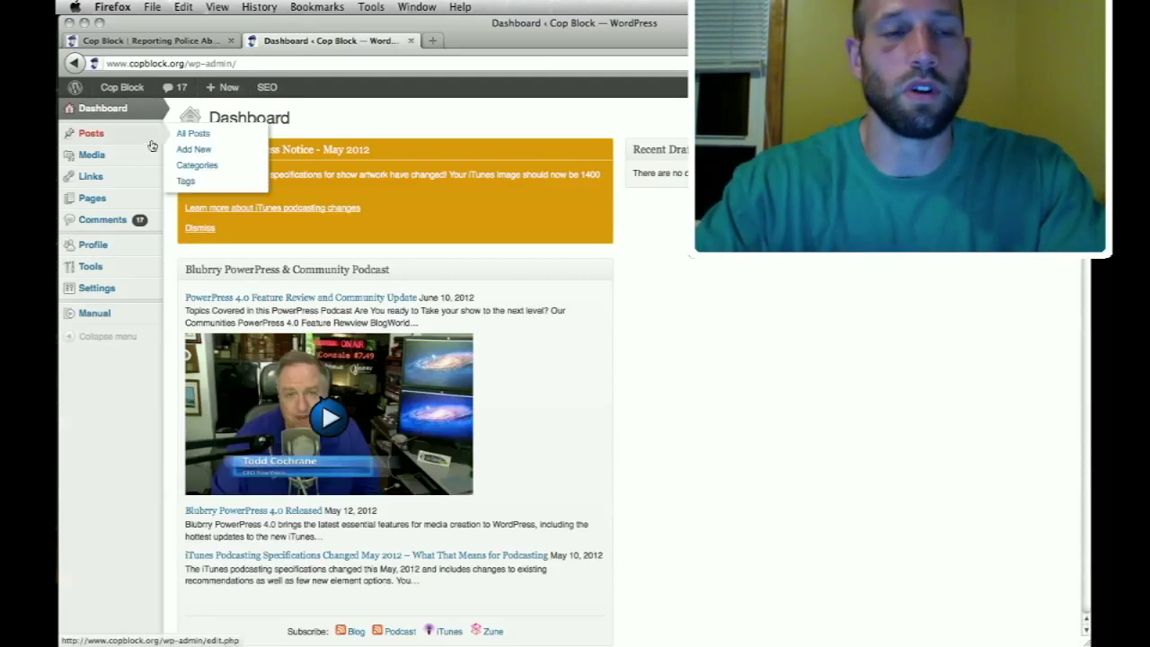
{"action": "left_click", "coordinate": [226, 136]}
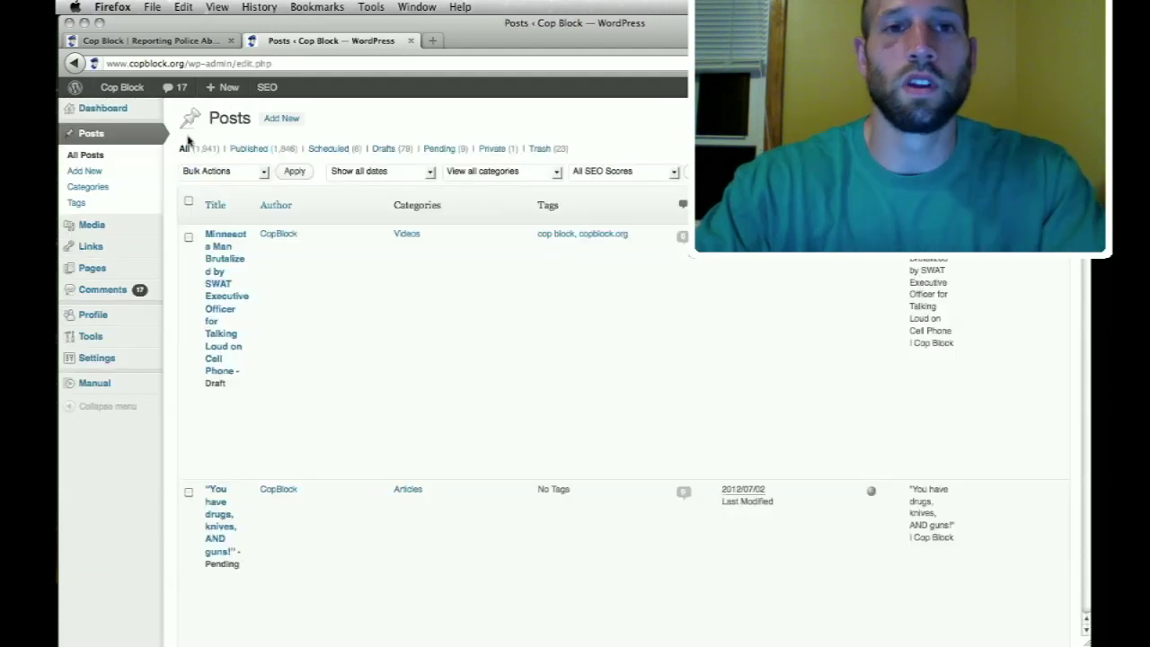
{"action": "left_click", "coordinate": [386, 150]}
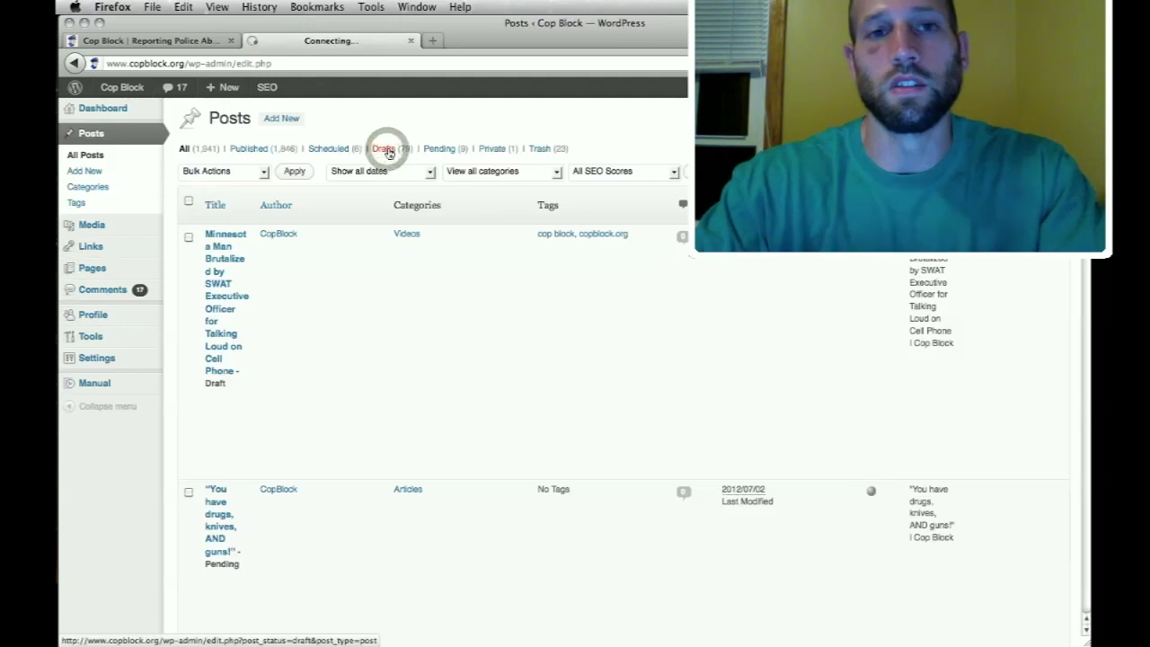
Open the public site's Submit a Post page and examine the fields of its submission form.
{"action": "left_click", "coordinate": [174, 39]}
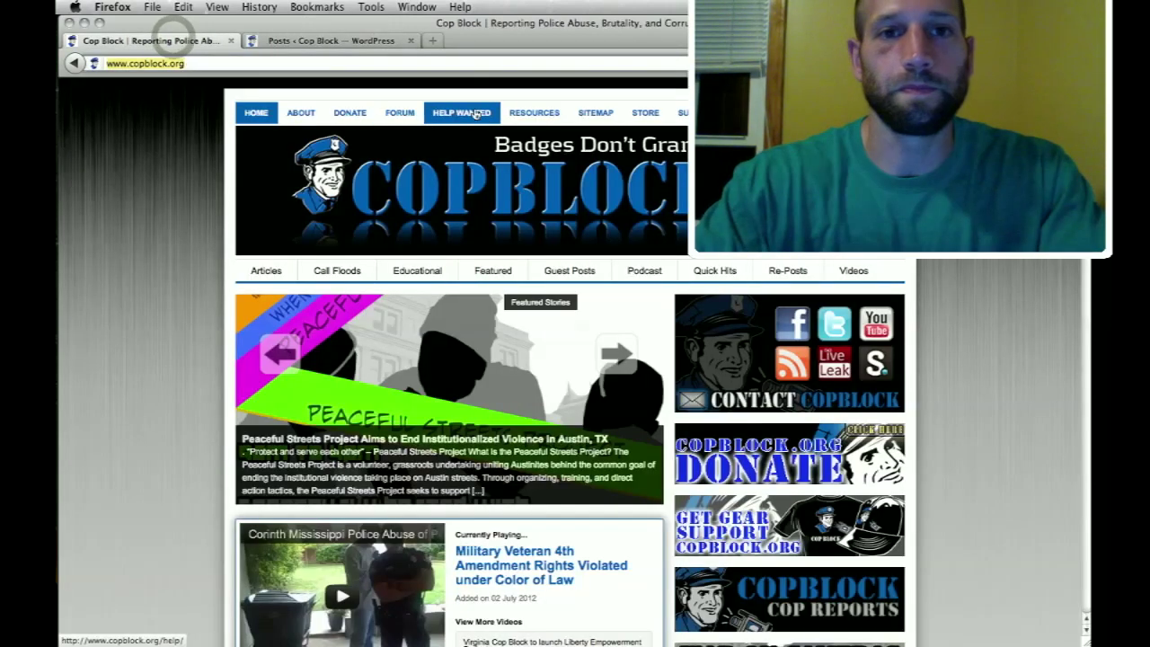
{"action": "left_click", "coordinate": [628, 117]}
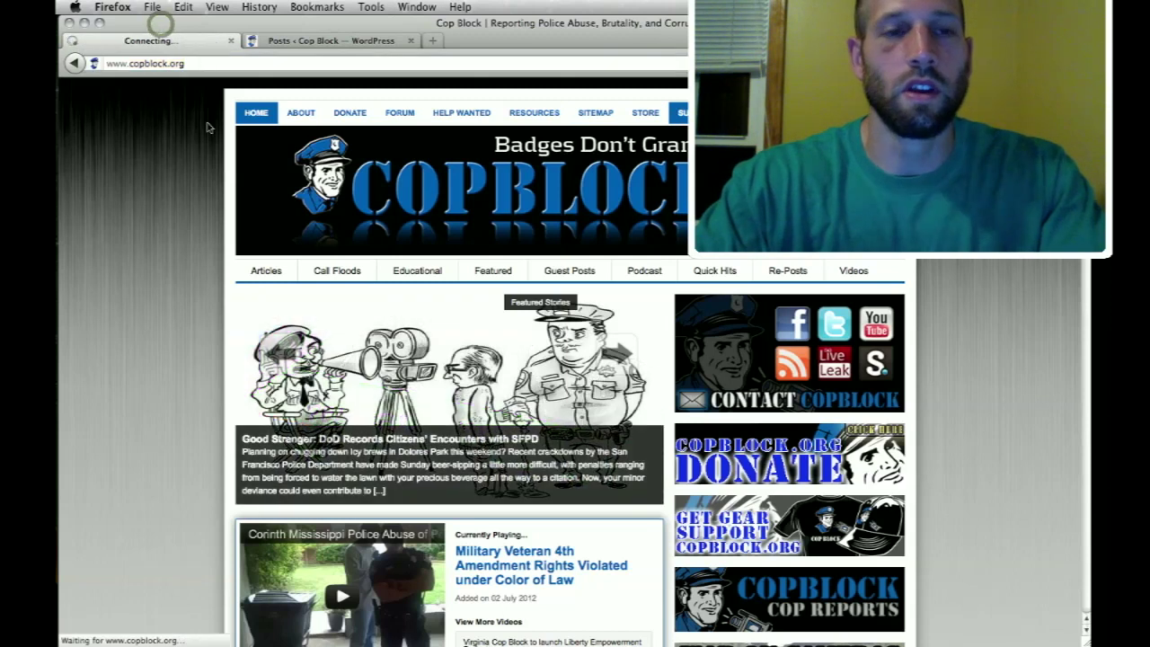
{"action": "scroll", "coordinate": [205, 192], "scroll_direction": "down", "scroll_amount": 4}
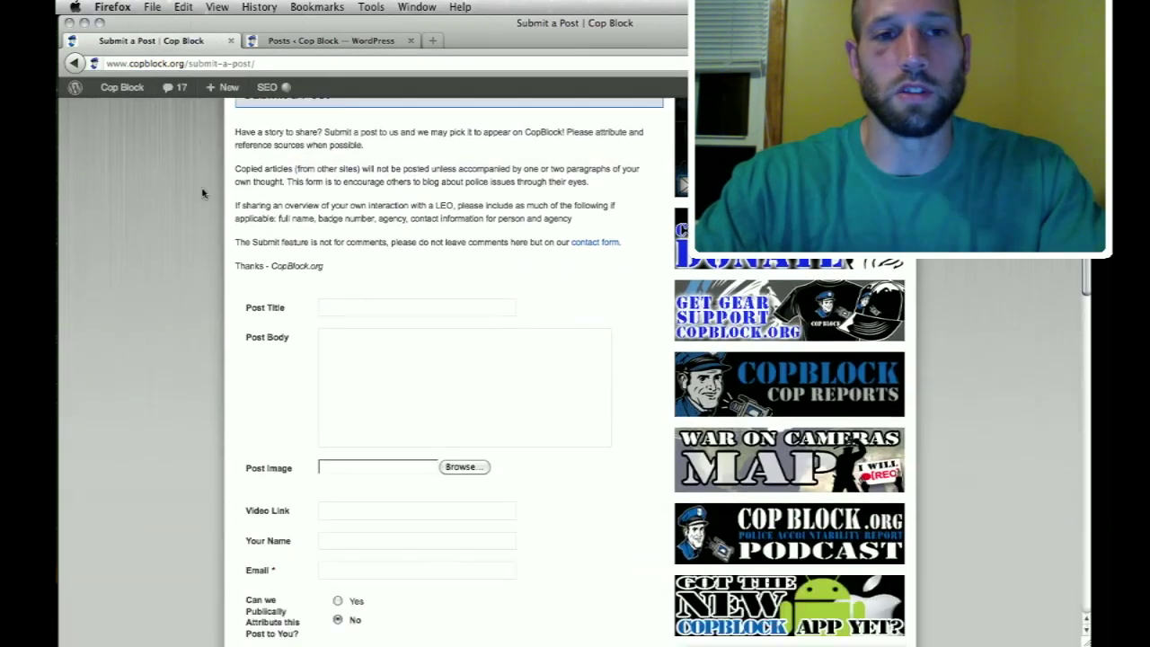
{"action": "left_click", "coordinate": [378, 236]}
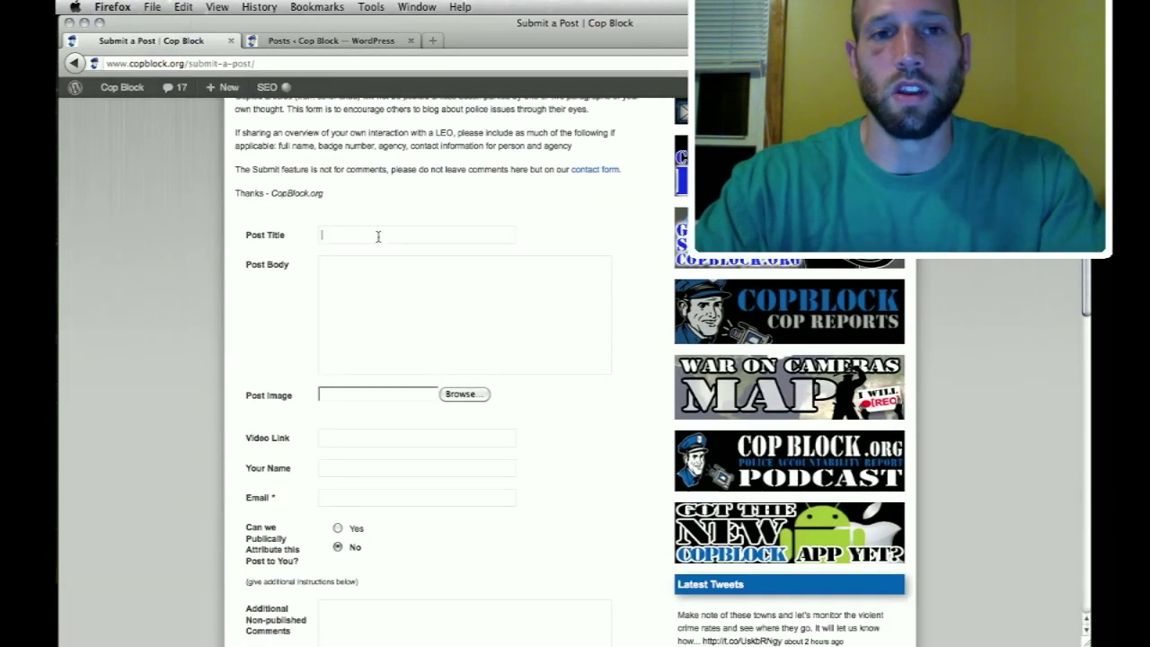
{"action": "left_click", "coordinate": [383, 312]}
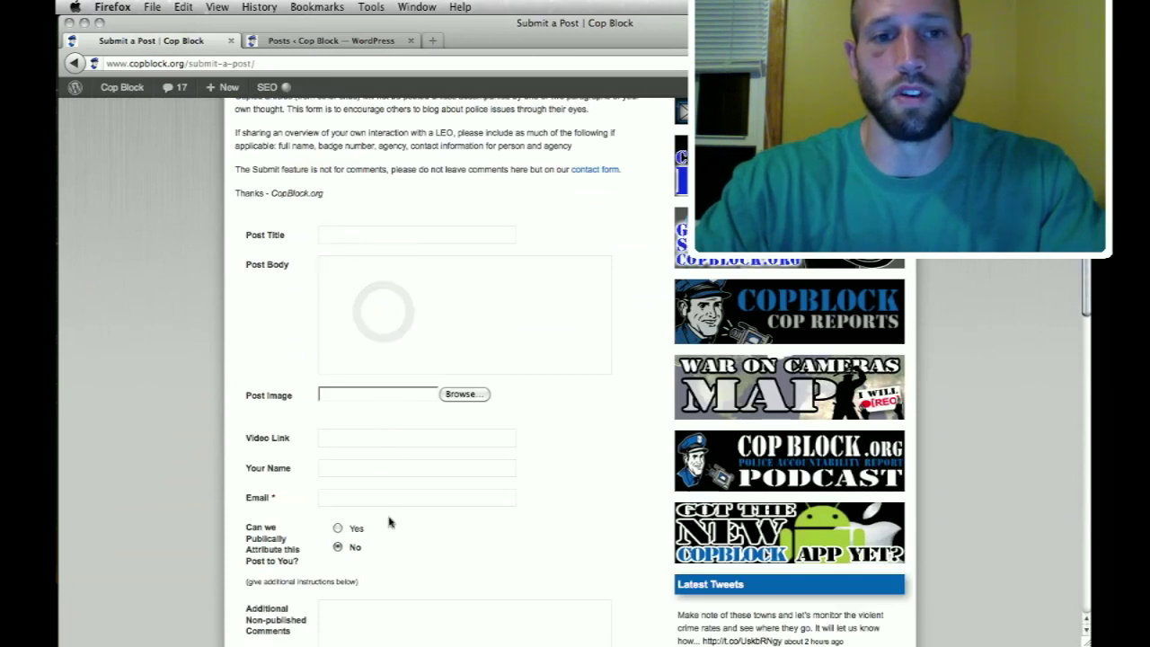
{"action": "scroll", "coordinate": [389, 557], "scroll_direction": "down", "scroll_amount": 3}
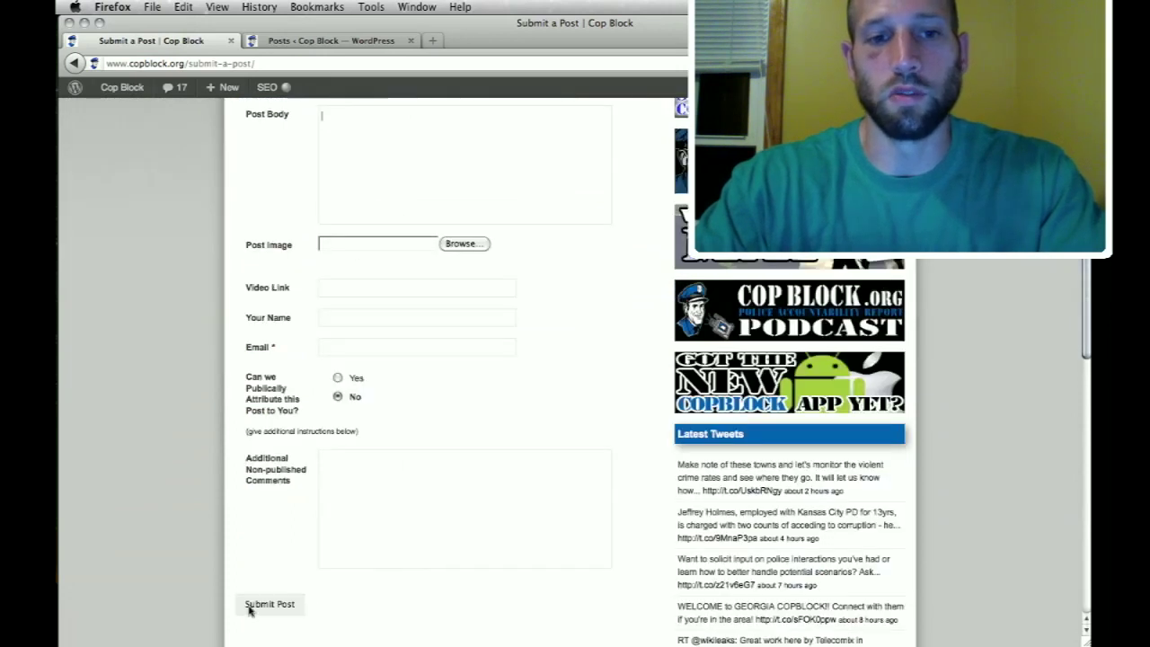
Return to the drafts list and open the draft "Minnesota Man Brutalized by SWAT Executive Officer for Talking Loud on Cell Phone" for editing.
{"action": "left_click", "coordinate": [330, 42]}
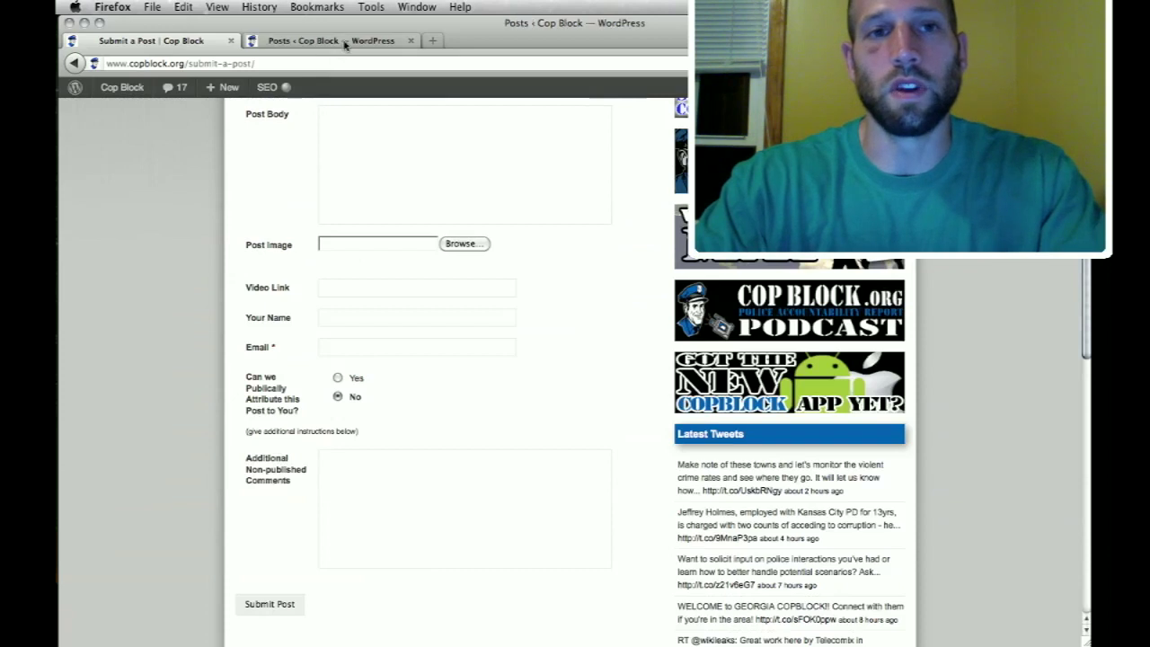
{"action": "mouse_move", "coordinate": [296, 354]}
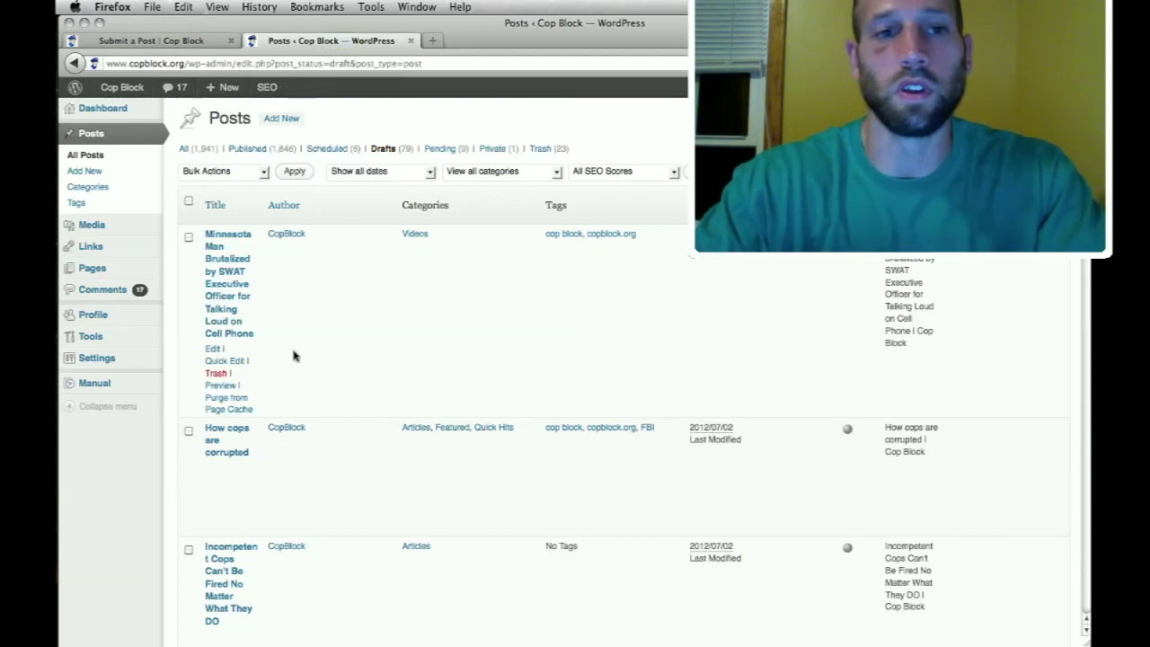
{"action": "scroll", "coordinate": [293, 356], "scroll_direction": "down", "scroll_amount": 3}
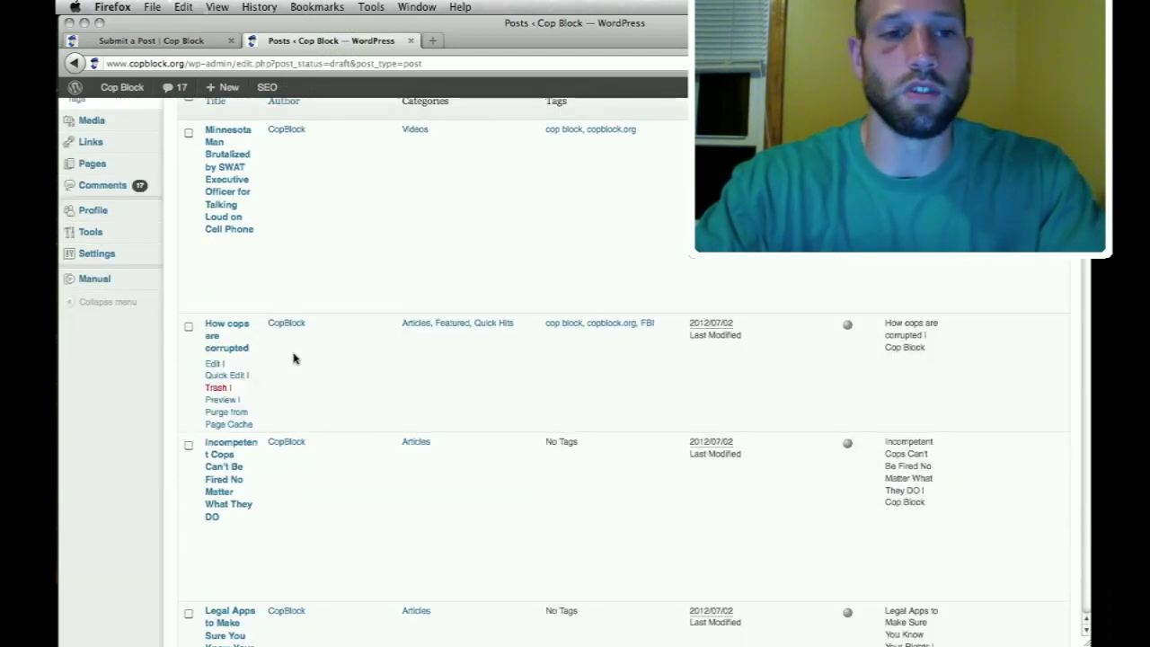
{"action": "scroll", "coordinate": [293, 358], "scroll_direction": "up", "scroll_amount": 2}
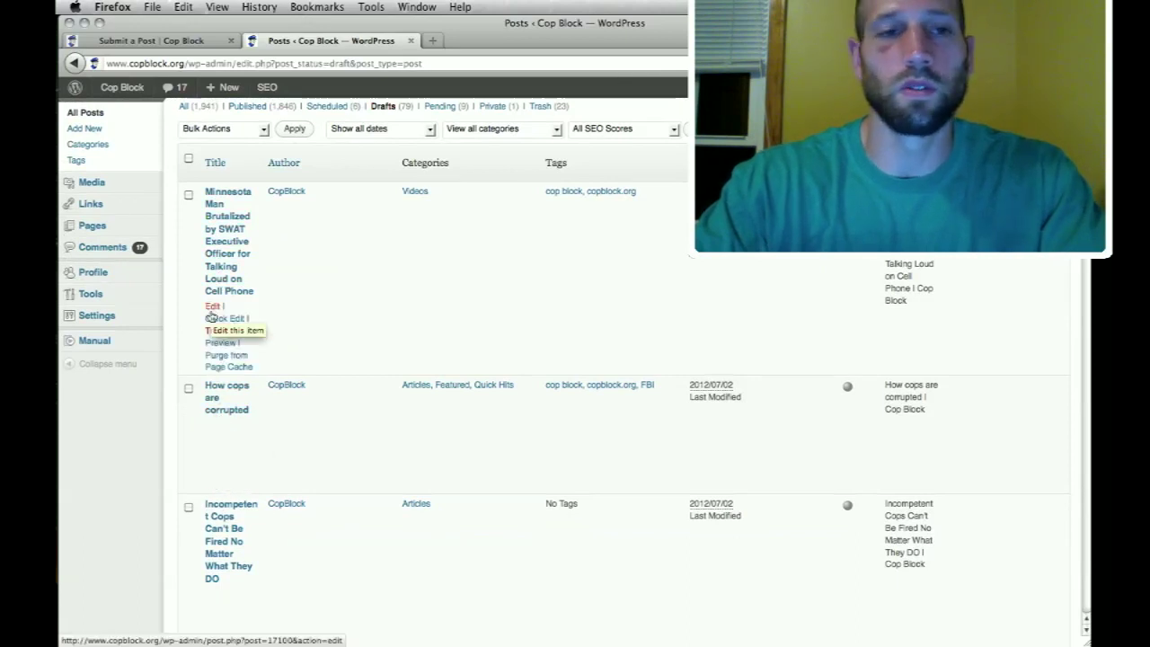
{"action": "left_click", "coordinate": [210, 313]}
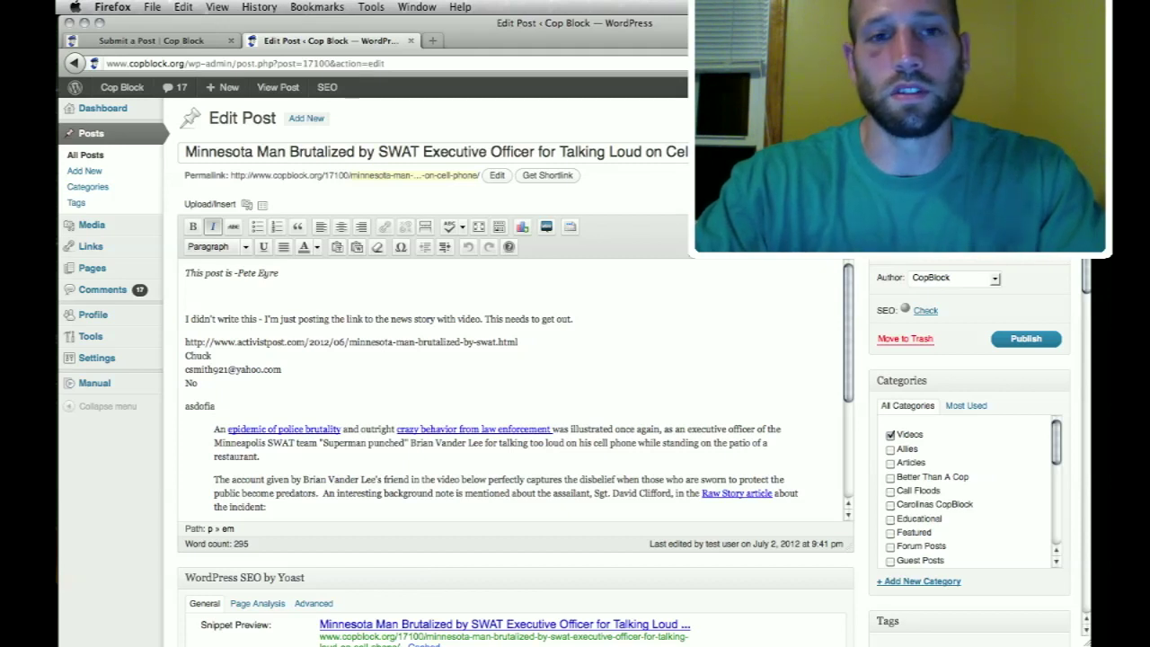
{"action": "scroll", "coordinate": [575, 372], "scroll_direction": "down", "scroll_amount": 1}
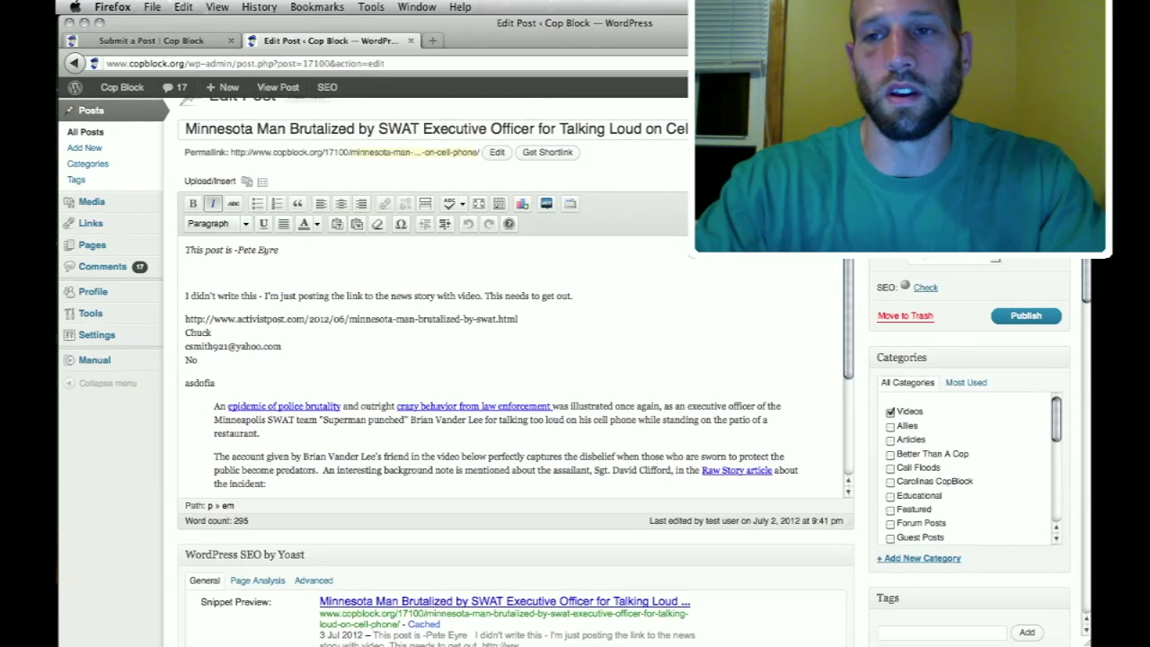
{"action": "scroll", "coordinate": [575, 372], "scroll_direction": "up", "scroll_amount": 1}
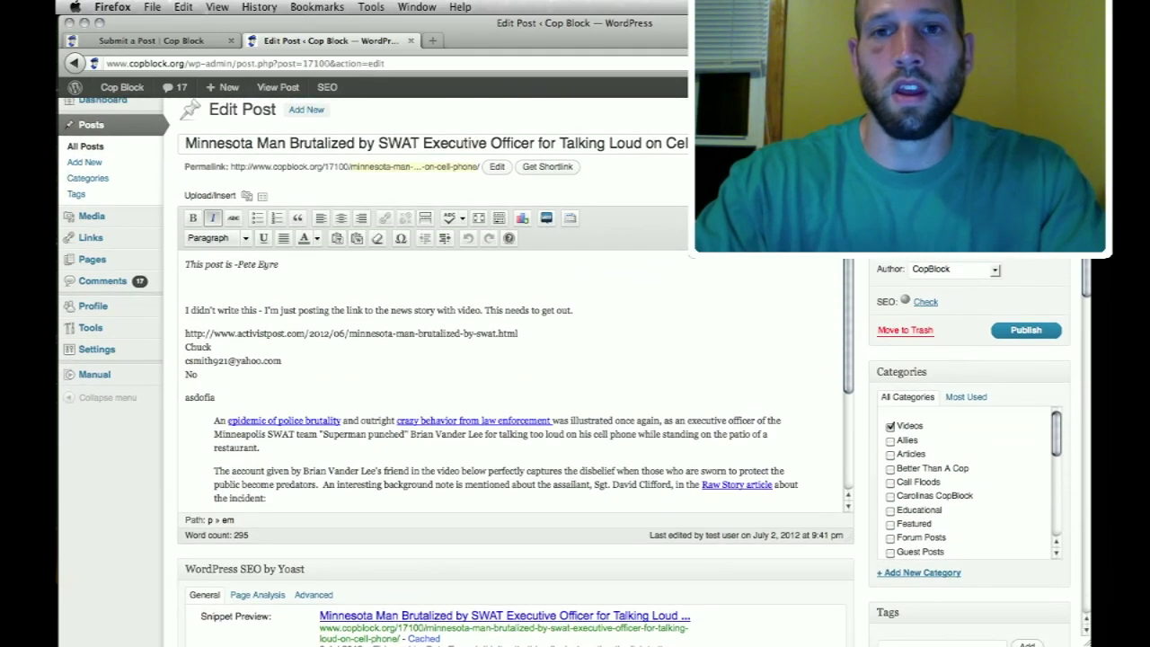
Examine the draft's title and the full body text in the post editor.
{"action": "triple_click", "coordinate": [701, 144]}
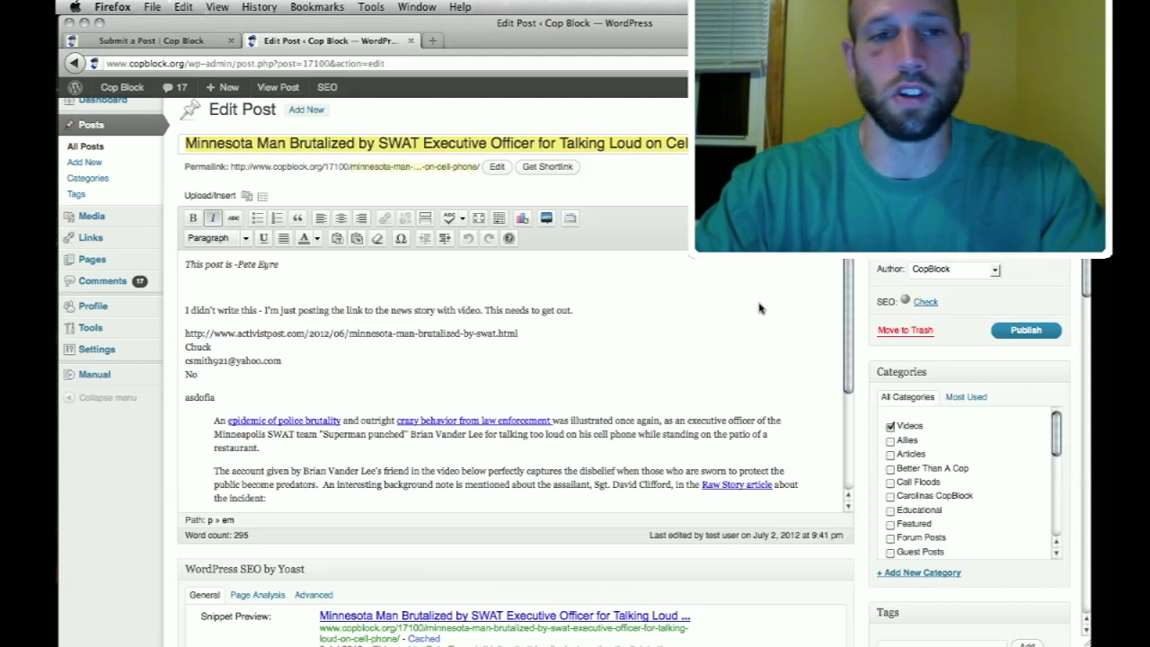
{"action": "left_click_drag", "start_coordinate": [545, 278], "coordinate": [688, 586]}
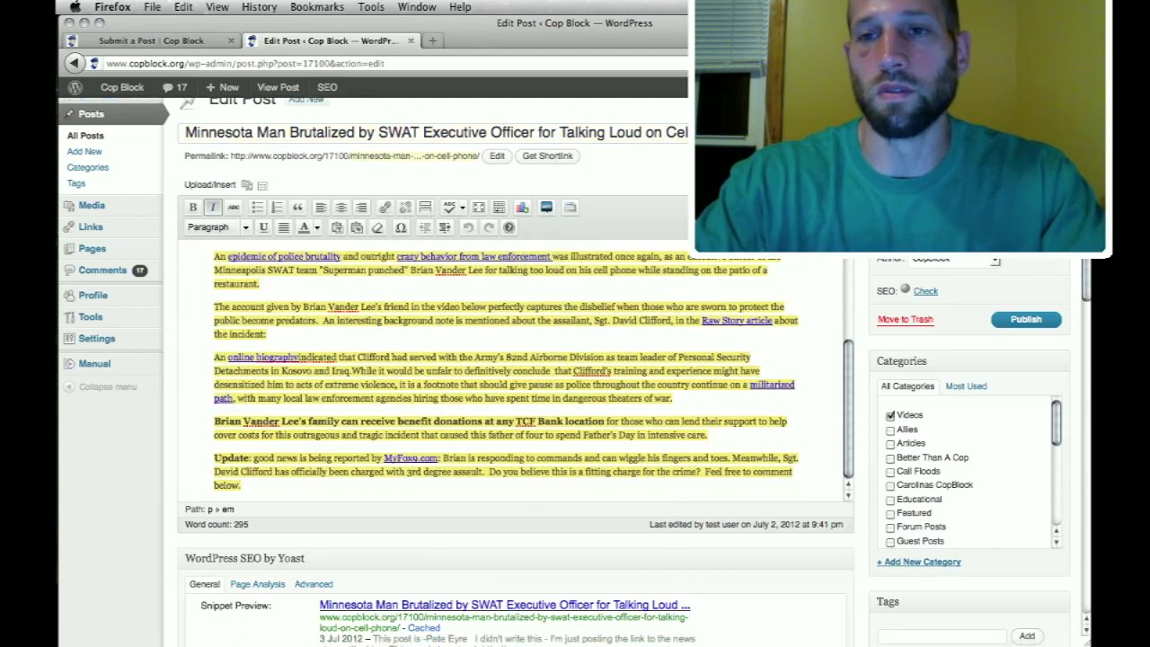
{"action": "scroll", "coordinate": [984, 407], "scroll_direction": "up", "scroll_amount": 1}
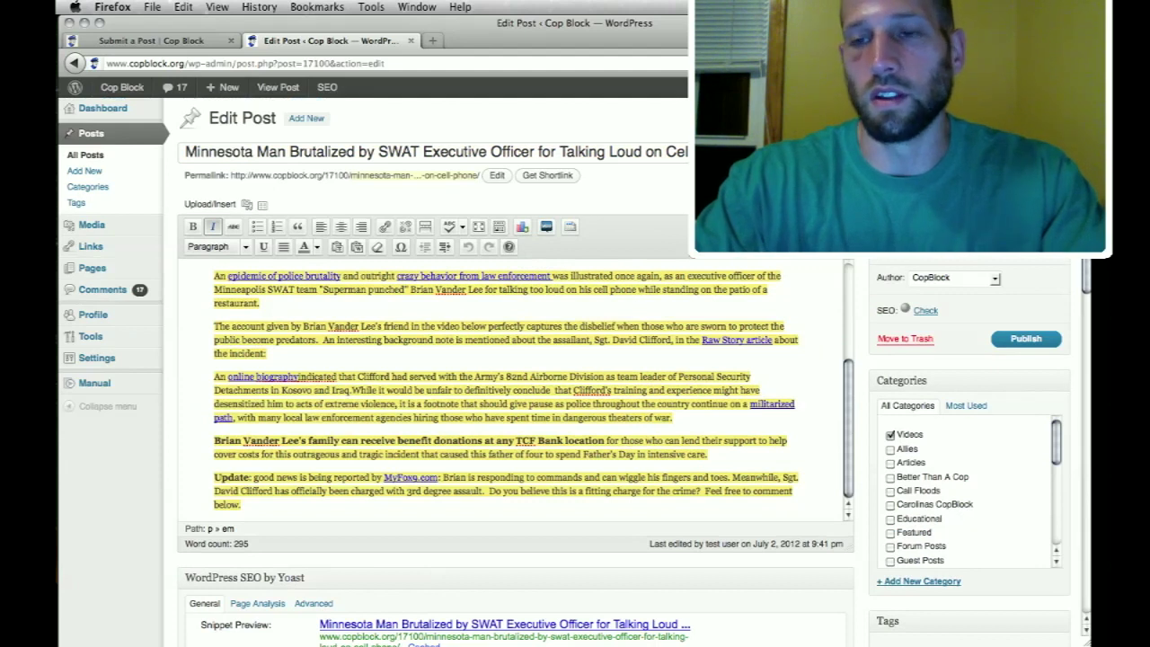
{"action": "scroll", "coordinate": [960, 518], "scroll_direction": "down", "scroll_amount": 1}
{"action": "scroll", "coordinate": [1087, 274], "scroll_direction": "down", "scroll_amount": 5}
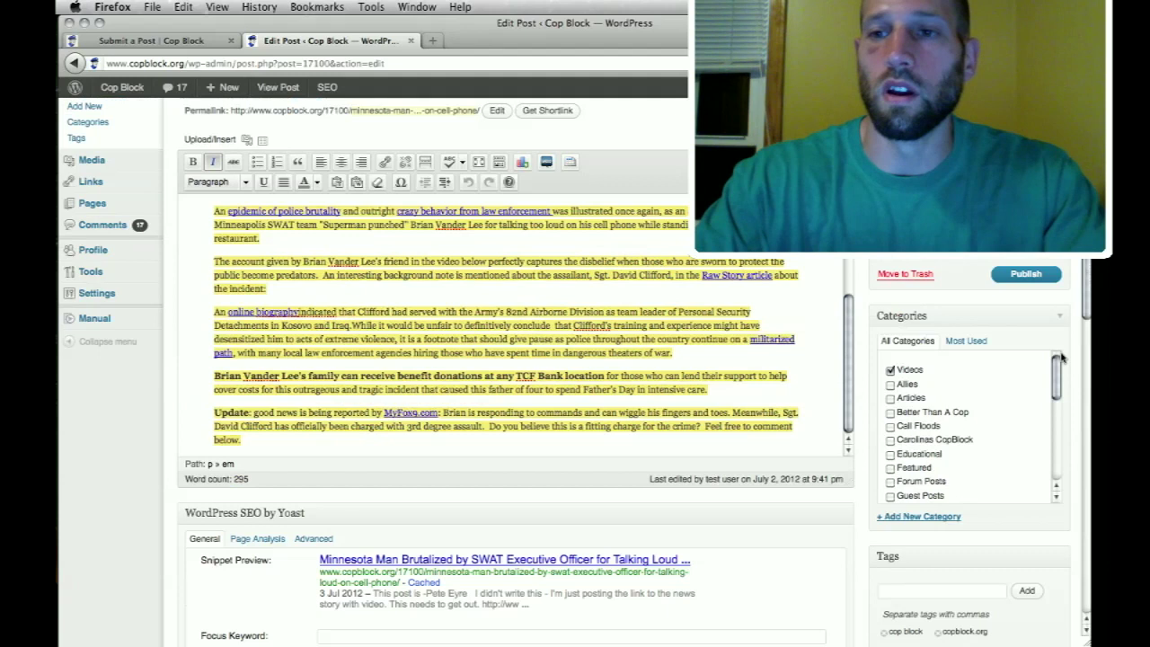
Clear the Videos category from the draft and look over the post's SEO and body sections.
{"action": "scroll", "coordinate": [1089, 298], "scroll_direction": "down", "scroll_amount": 4}
{"action": "left_click", "coordinate": [889, 325]}
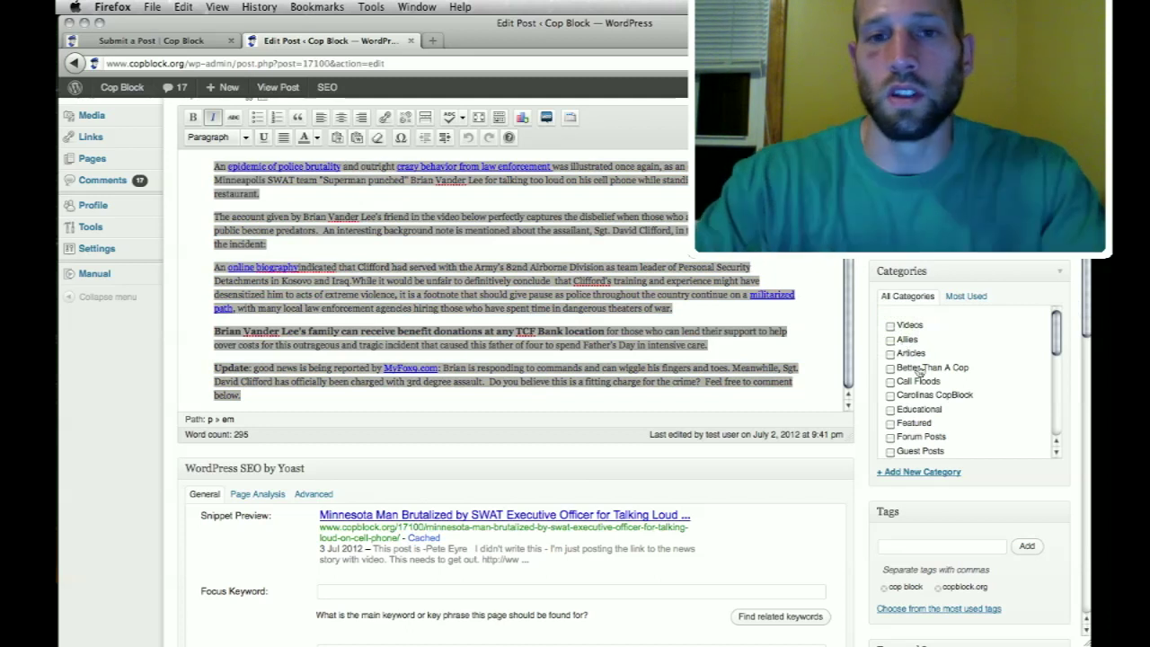
{"action": "left_click", "coordinate": [678, 332]}
{"action": "scroll", "coordinate": [679, 332], "scroll_direction": "down", "scroll_amount": 5}
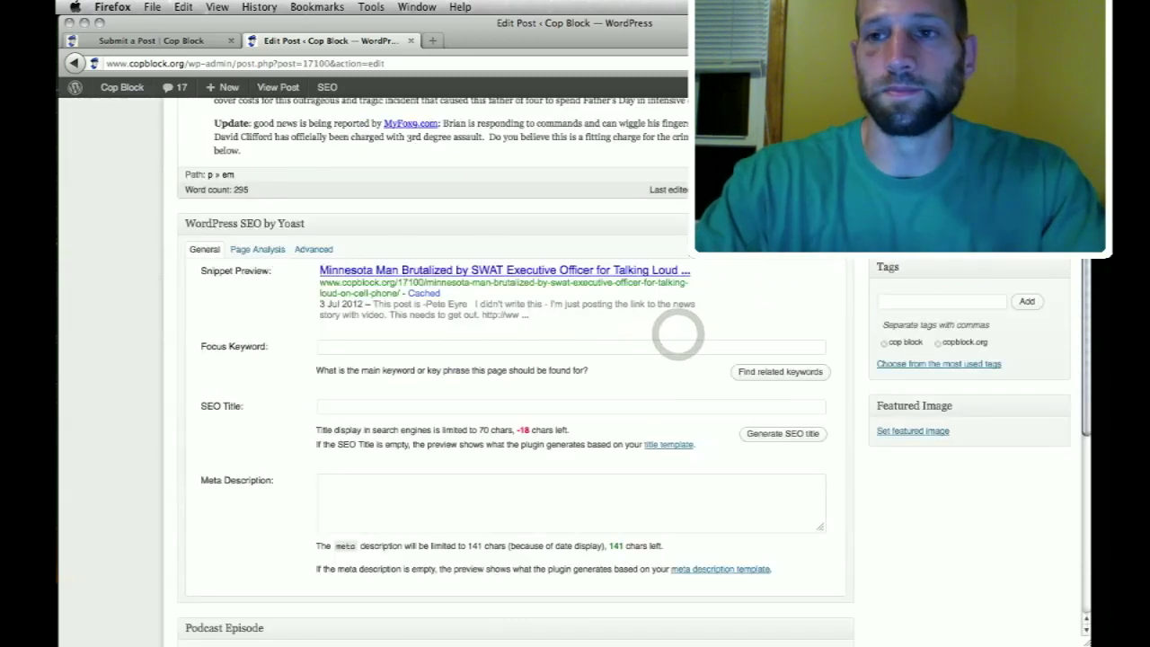
{"action": "scroll", "coordinate": [644, 218], "scroll_direction": "up", "scroll_amount": 5}
{"action": "scroll", "coordinate": [643, 219], "scroll_direction": "up", "scroll_amount": 3}
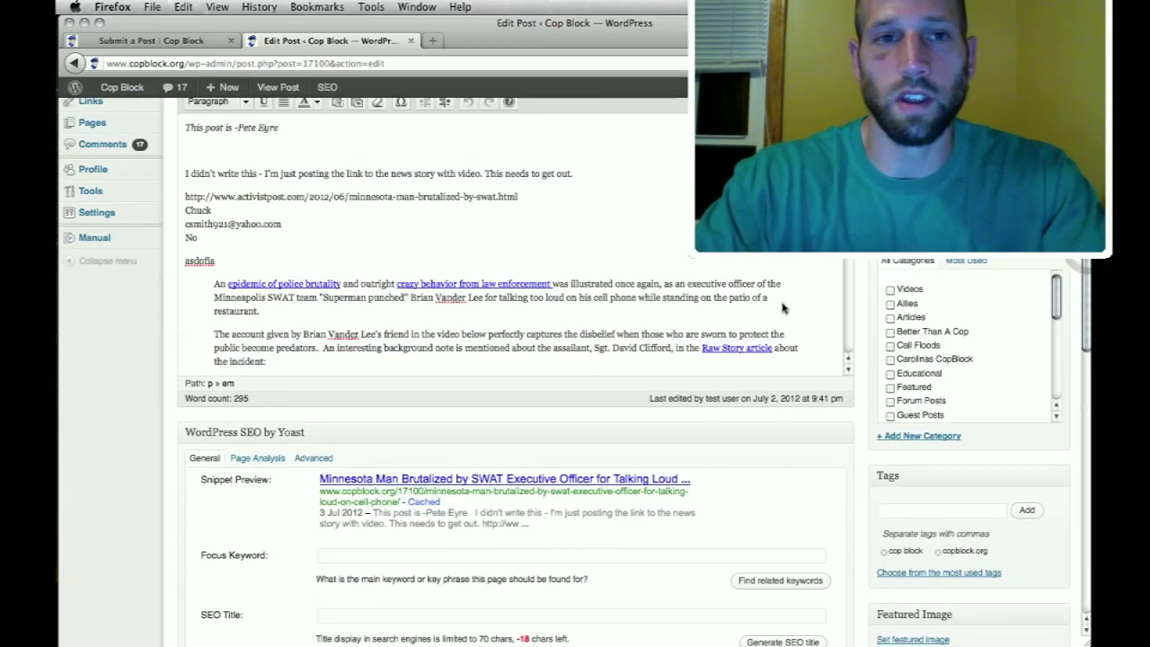
Open the public Cop Block home page and examine its Featured Stories slideshow and video section.
{"action": "left_click", "coordinate": [180, 39]}
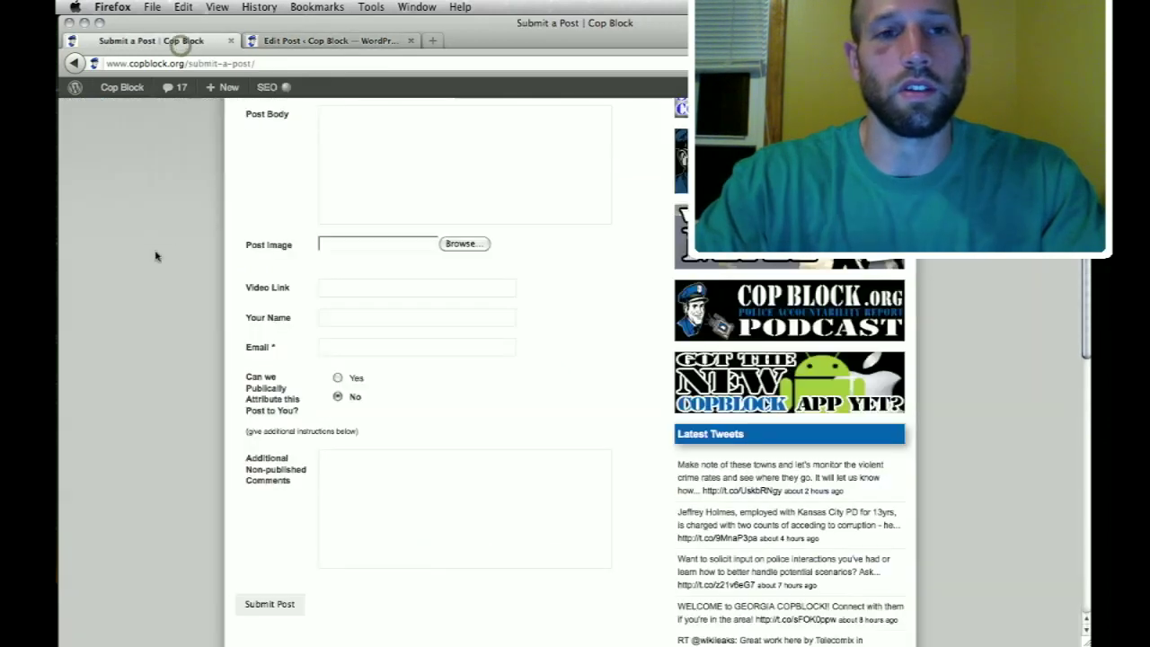
{"action": "right_click", "coordinate": [159, 252]}
{"action": "left_click", "coordinate": [112, 6]}
{"action": "left_click", "coordinate": [131, 233]}
{"action": "scroll", "coordinate": [130, 232], "scroll_direction": "up", "scroll_amount": 5}
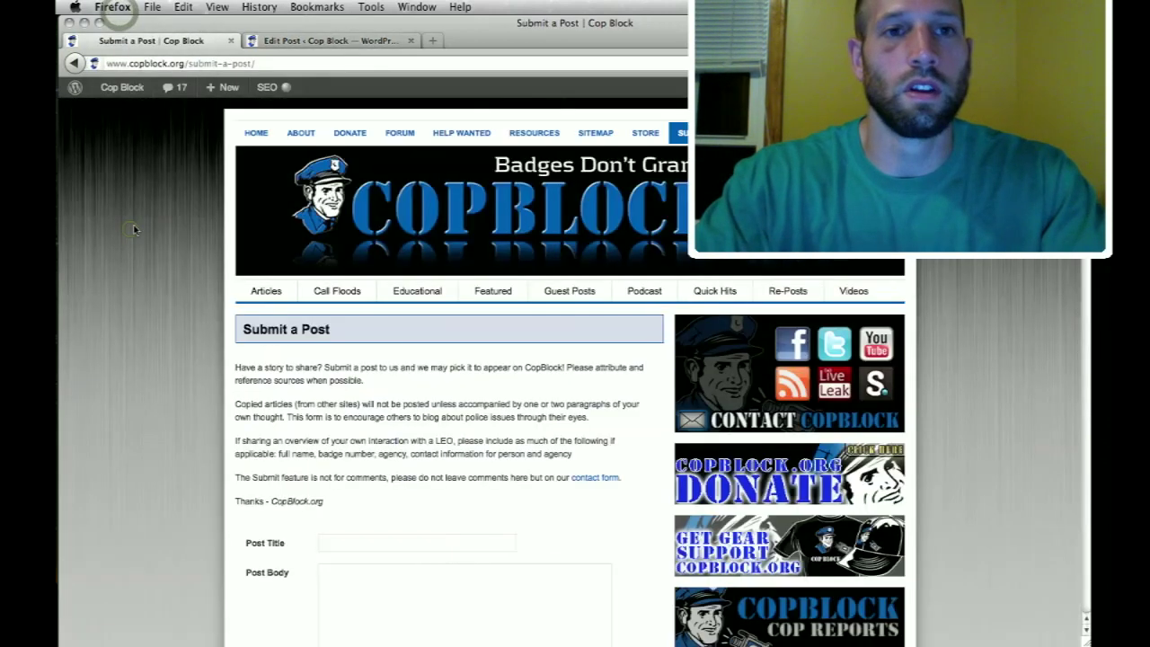
{"action": "left_click", "coordinate": [365, 245]}
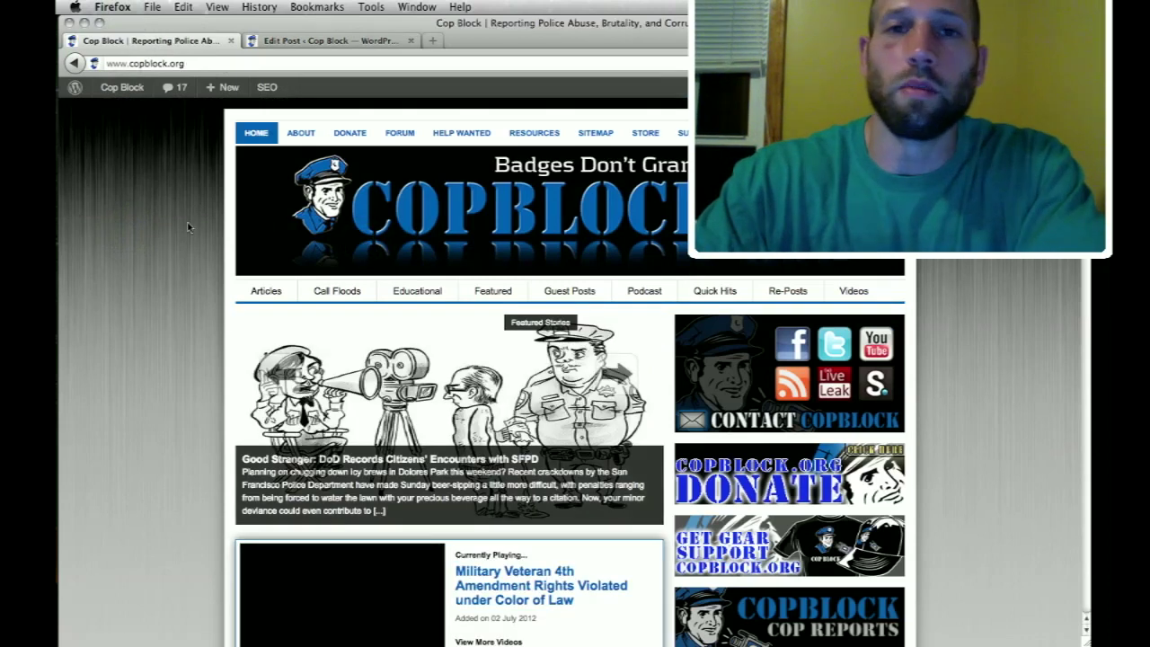
{"action": "scroll", "coordinate": [188, 227], "scroll_direction": "down", "scroll_amount": 1}
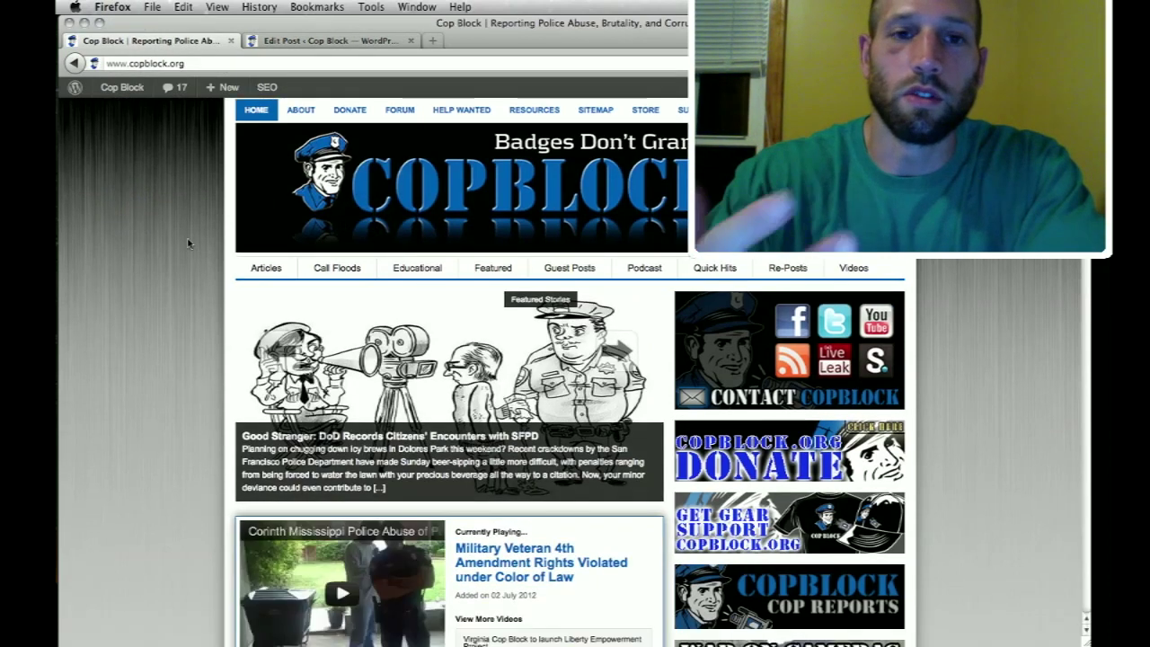
{"action": "scroll", "coordinate": [185, 303], "scroll_direction": "down", "scroll_amount": 2}
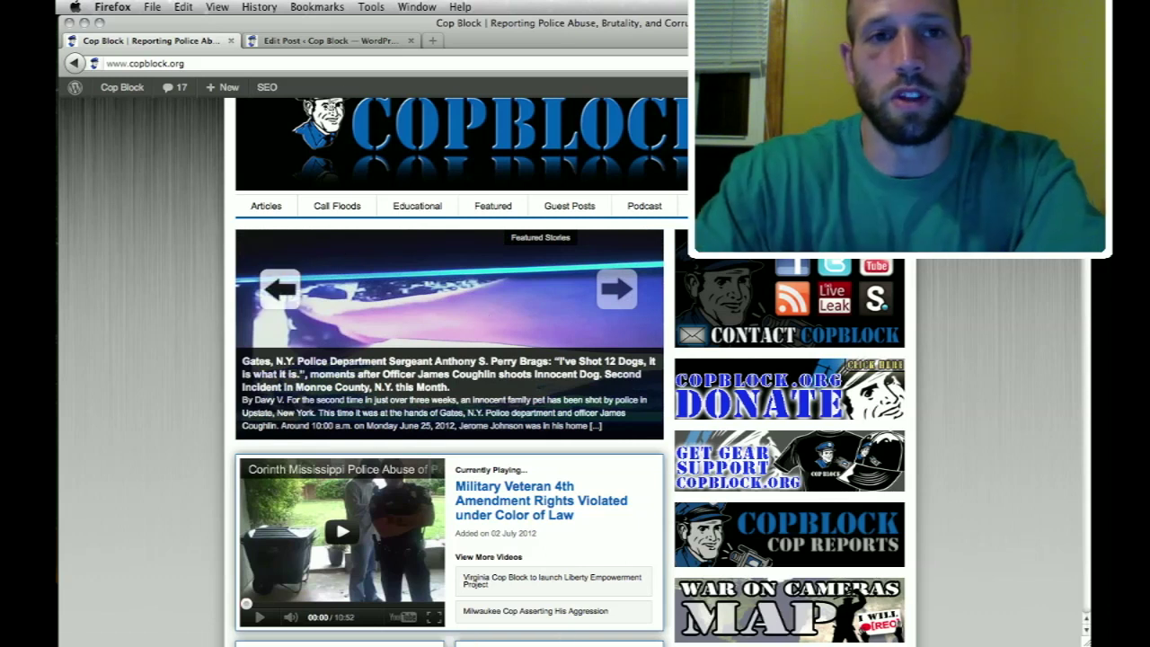
Assign the draft to the Featured category and compare it with the home page's Featured Stories slideshow.
{"action": "left_click", "coordinate": [380, 41]}
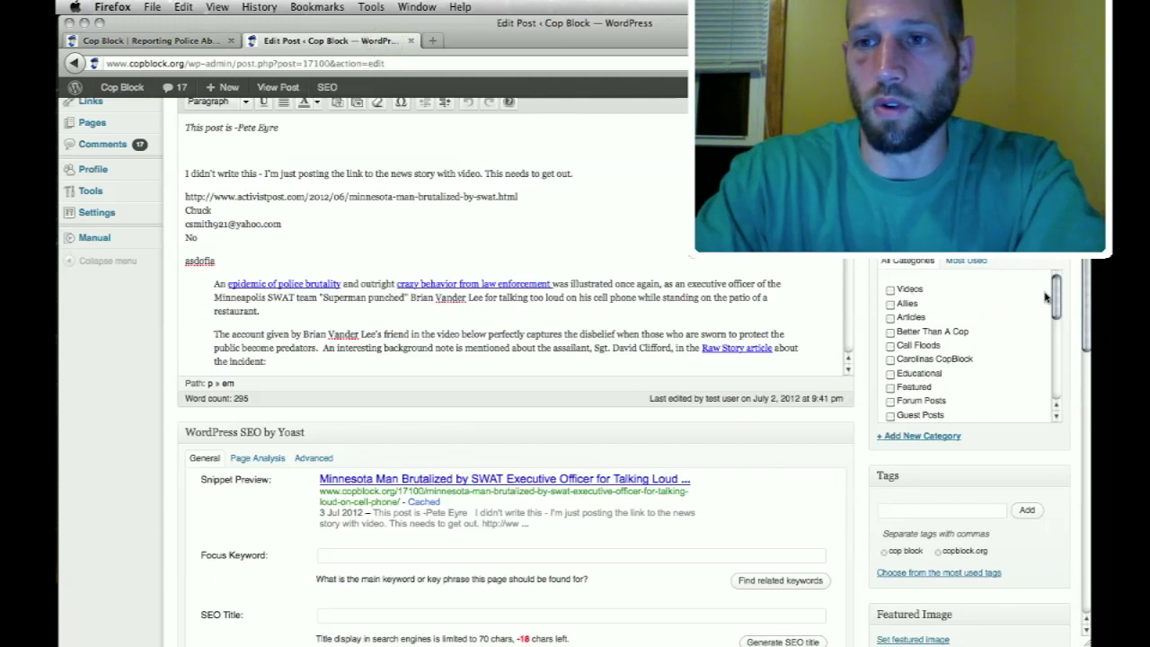
{"action": "scroll", "coordinate": [1052, 297], "scroll_direction": "down", "scroll_amount": 2}
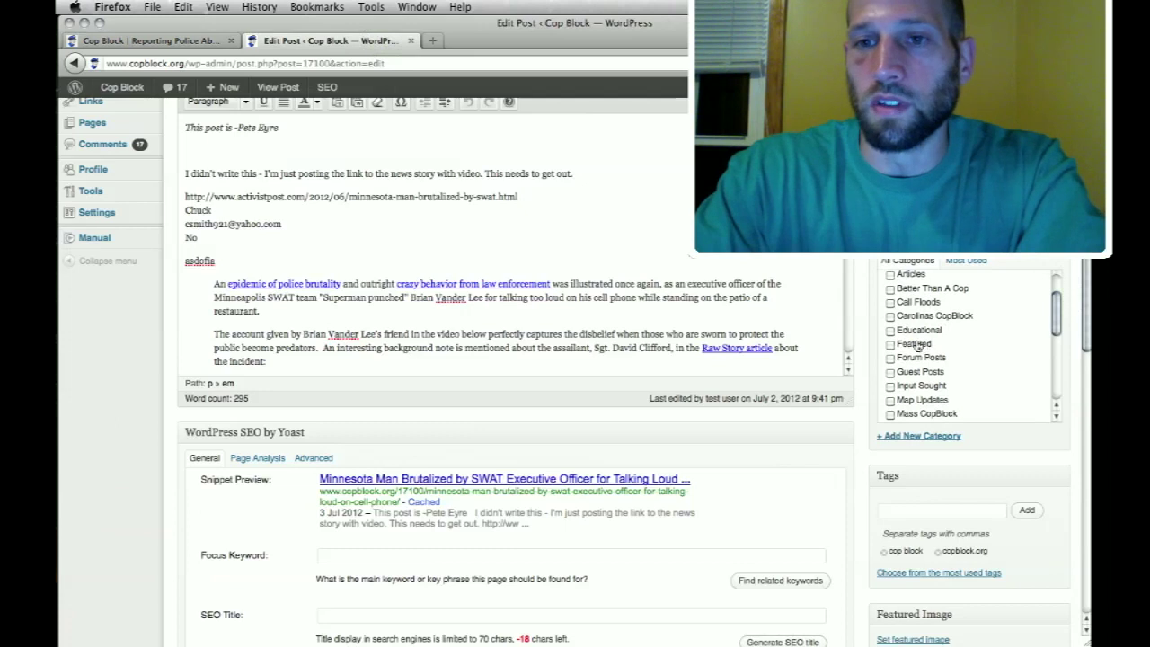
{"action": "left_click", "coordinate": [914, 345]}
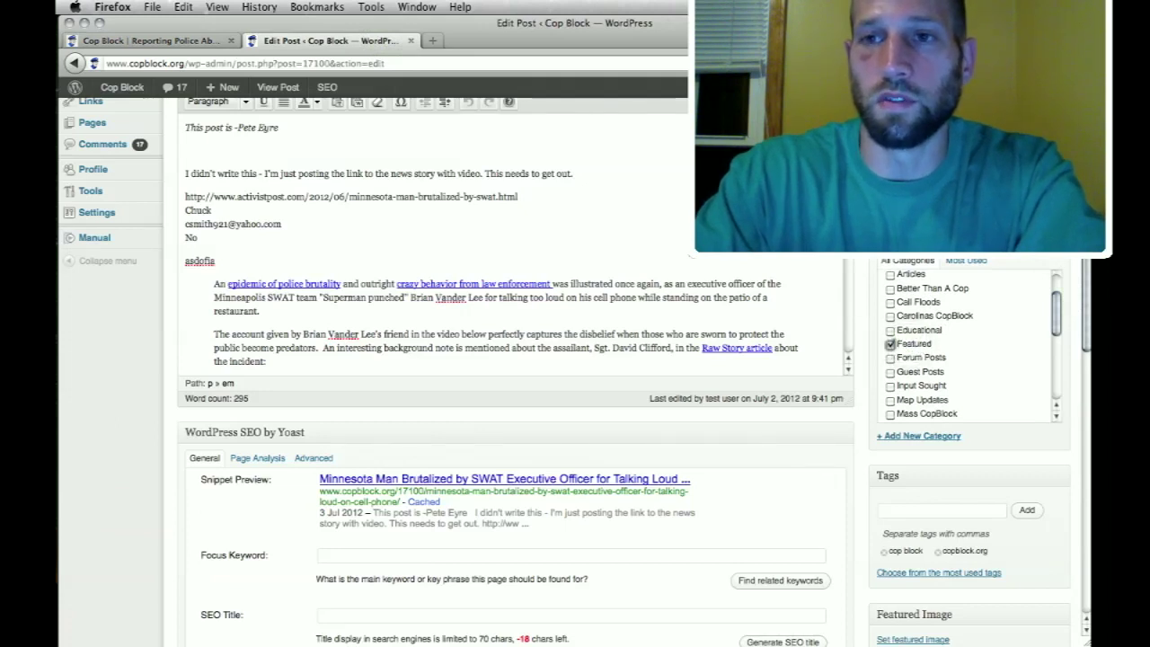
{"action": "left_click", "coordinate": [175, 40]}
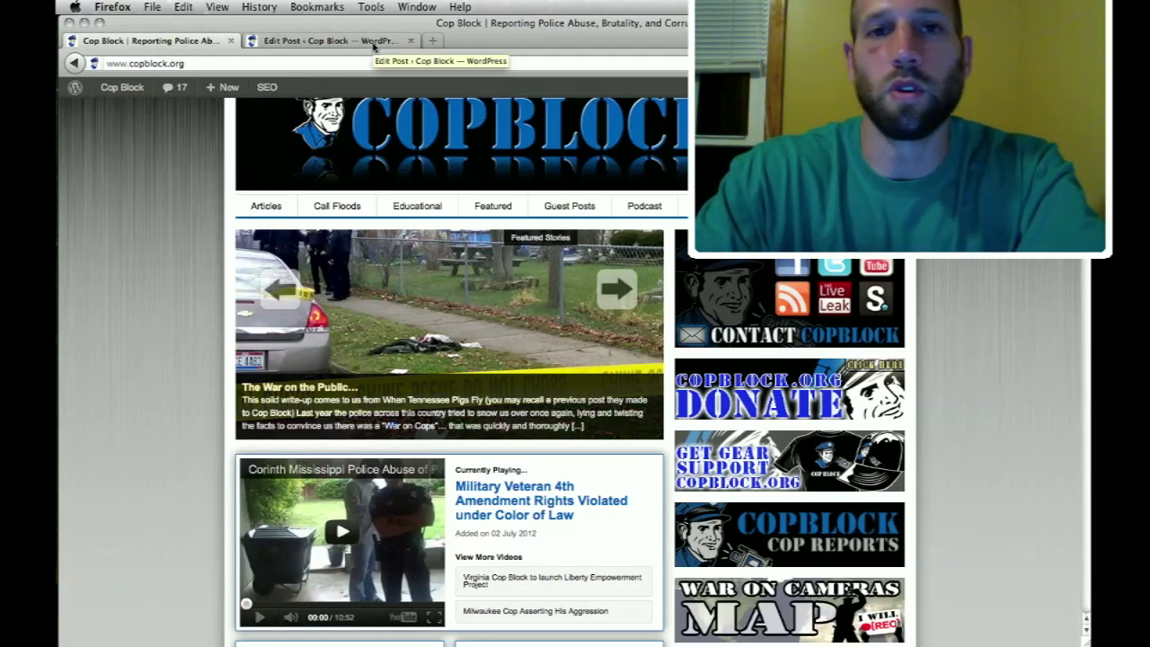
{"action": "left_click", "coordinate": [373, 46]}
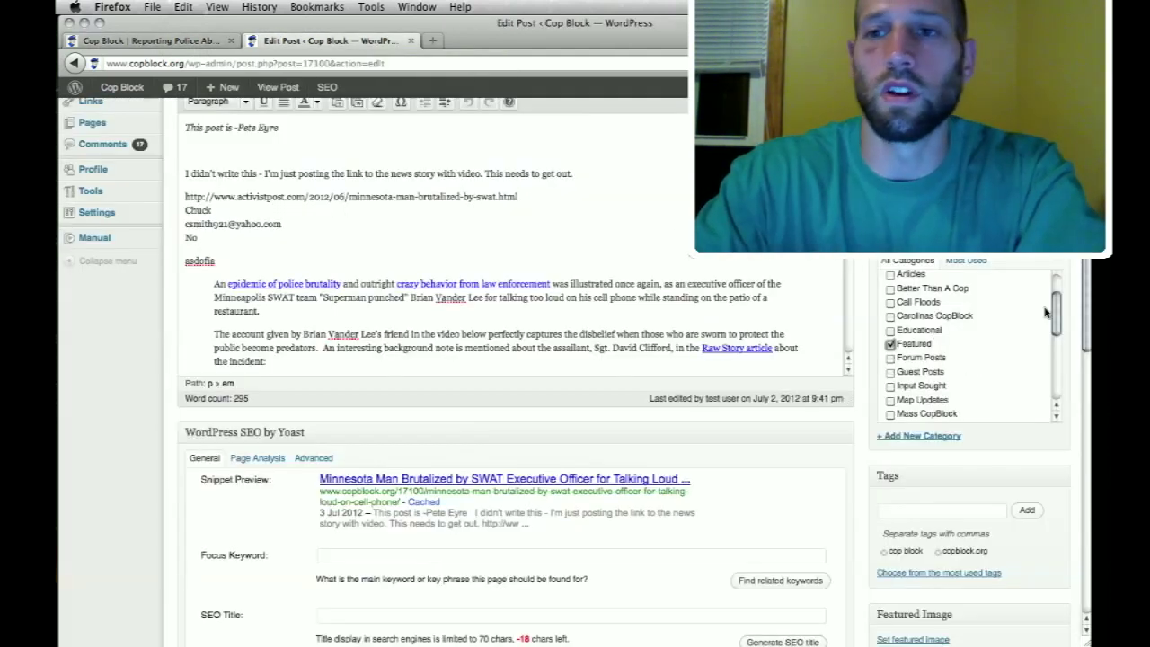
Replace the draft's Featured category with Videos and view the video section on the public home page.
{"action": "left_click_drag", "start_coordinate": [1051, 309], "coordinate": [1057, 328]}
{"action": "scroll", "coordinate": [993, 353], "scroll_direction": "up", "scroll_amount": 10}
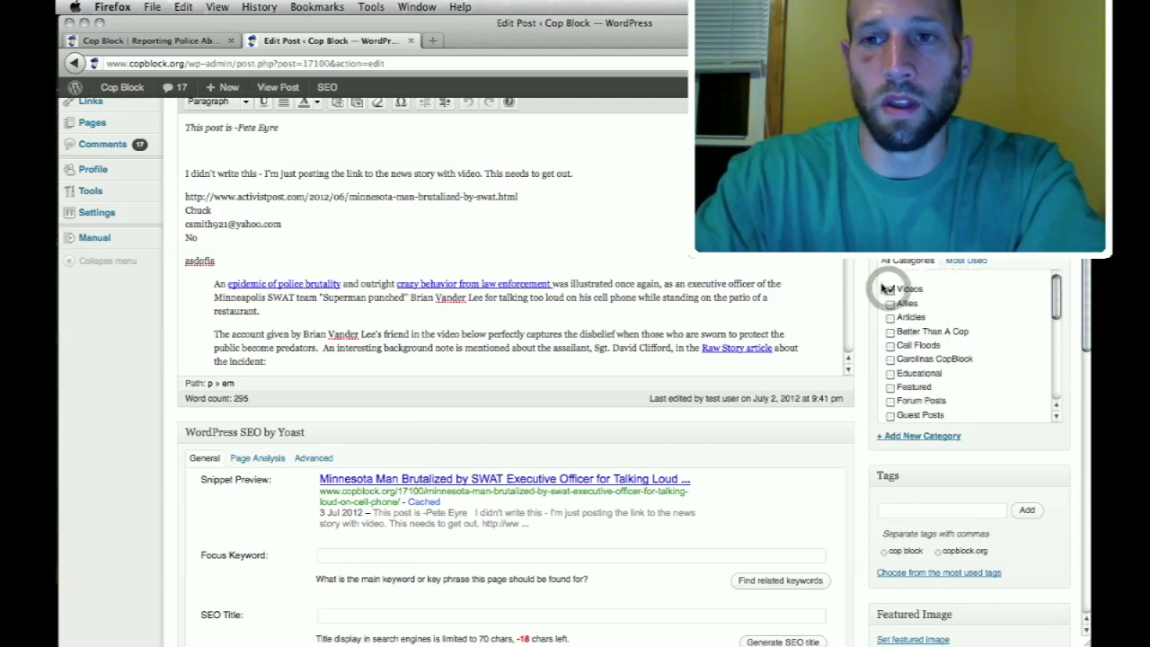
{"action": "left_click", "coordinate": [198, 45]}
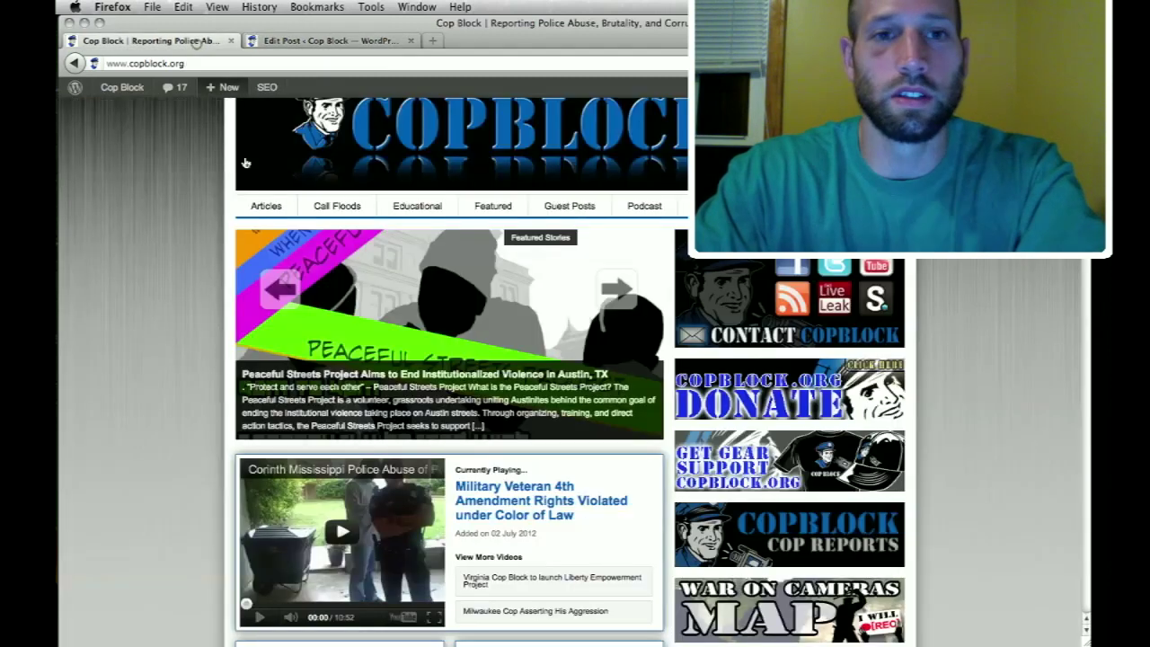
{"action": "scroll", "coordinate": [567, 476], "scroll_direction": "down", "scroll_amount": 2}
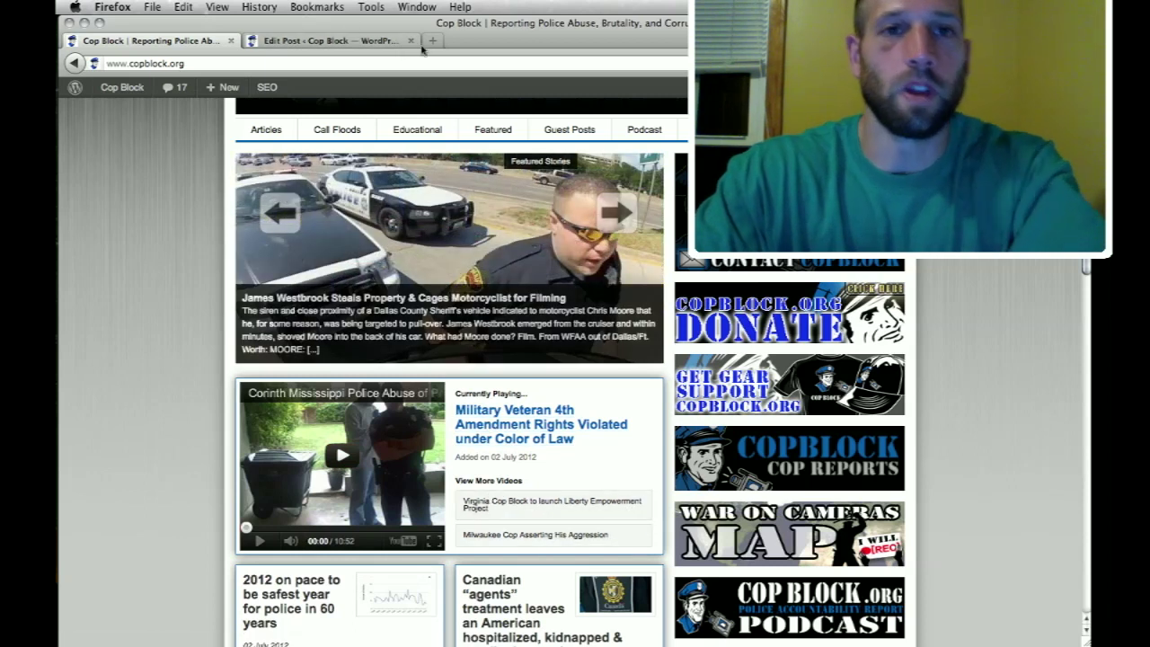
Search the web for "youtube police state" in a new tab and open the YouTube video "Is US a police state?".
{"action": "left_click", "coordinate": [432, 41]}
{"action": "type", "text": "you"}
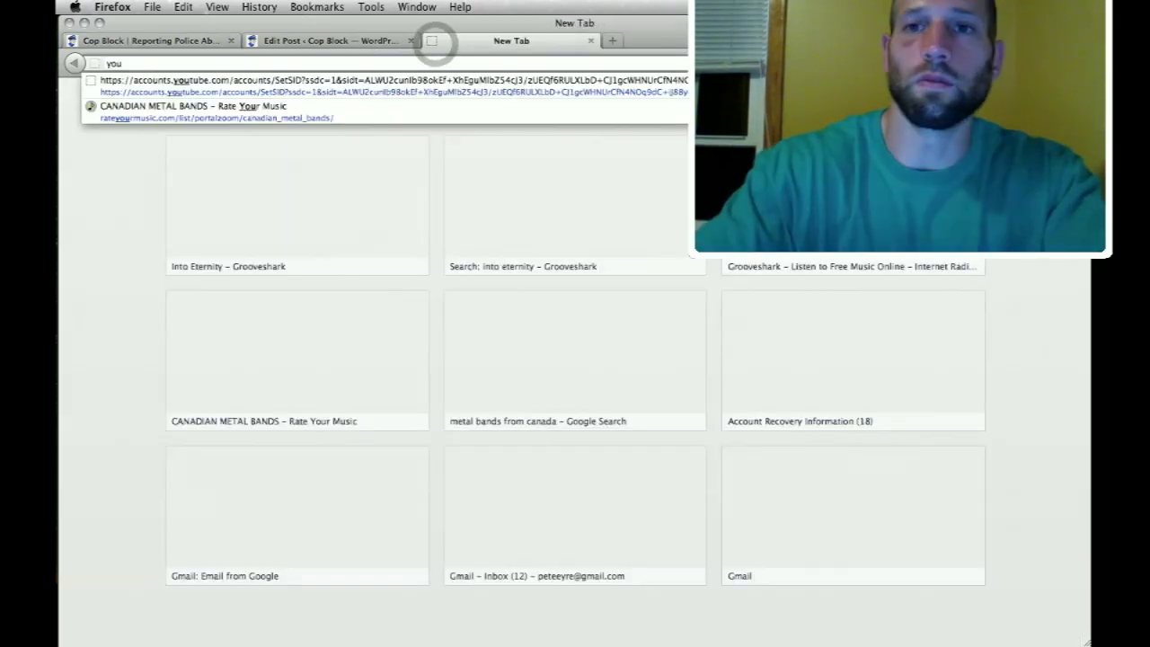
{"action": "key", "text": "Escape"}
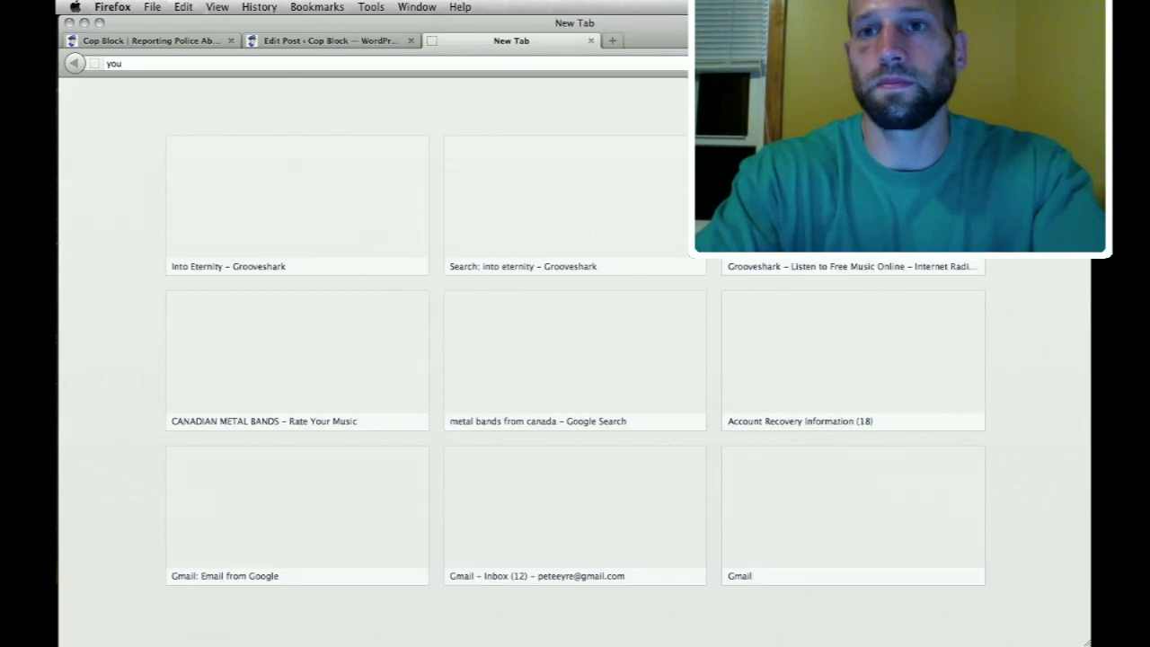
{"action": "type", "text": "tube police state"}
{"action": "key", "text": "Return"}
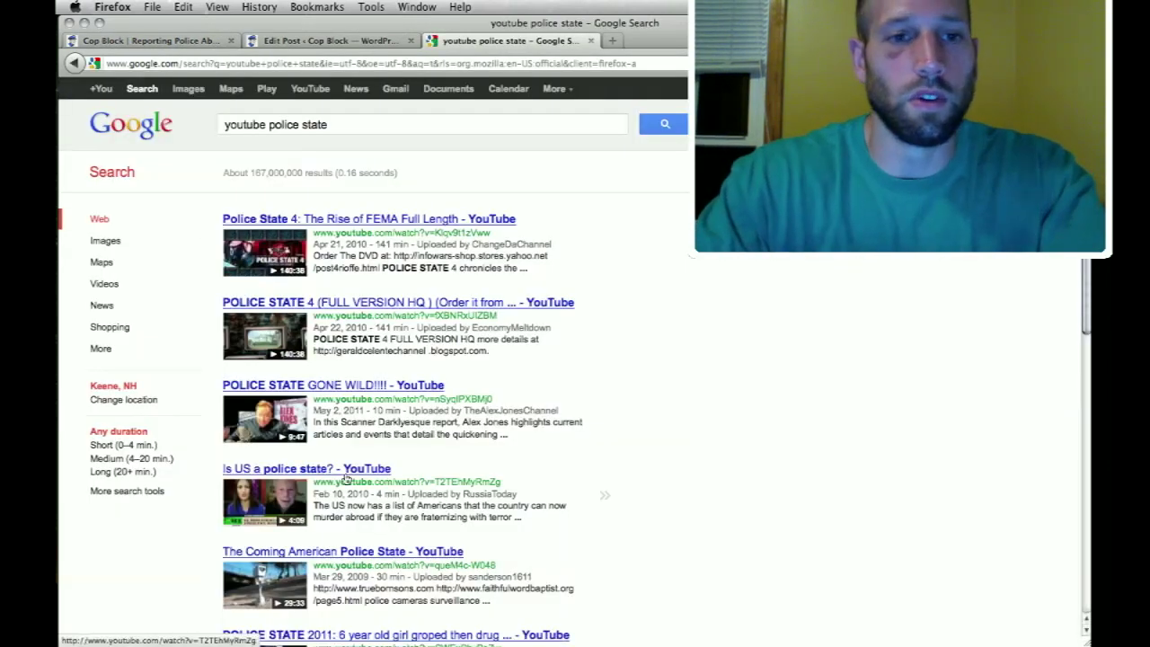
{"action": "left_click", "coordinate": [344, 471]}
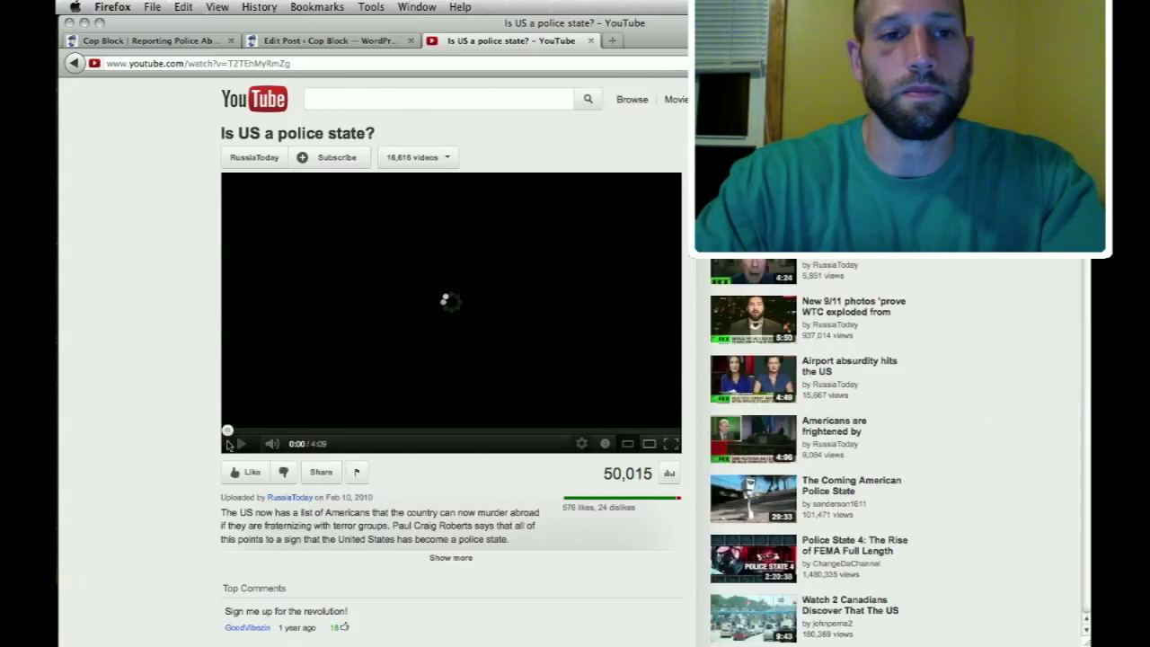
Show the video's sharing options and copy its iframe embed code.
{"action": "left_click", "coordinate": [320, 474]}
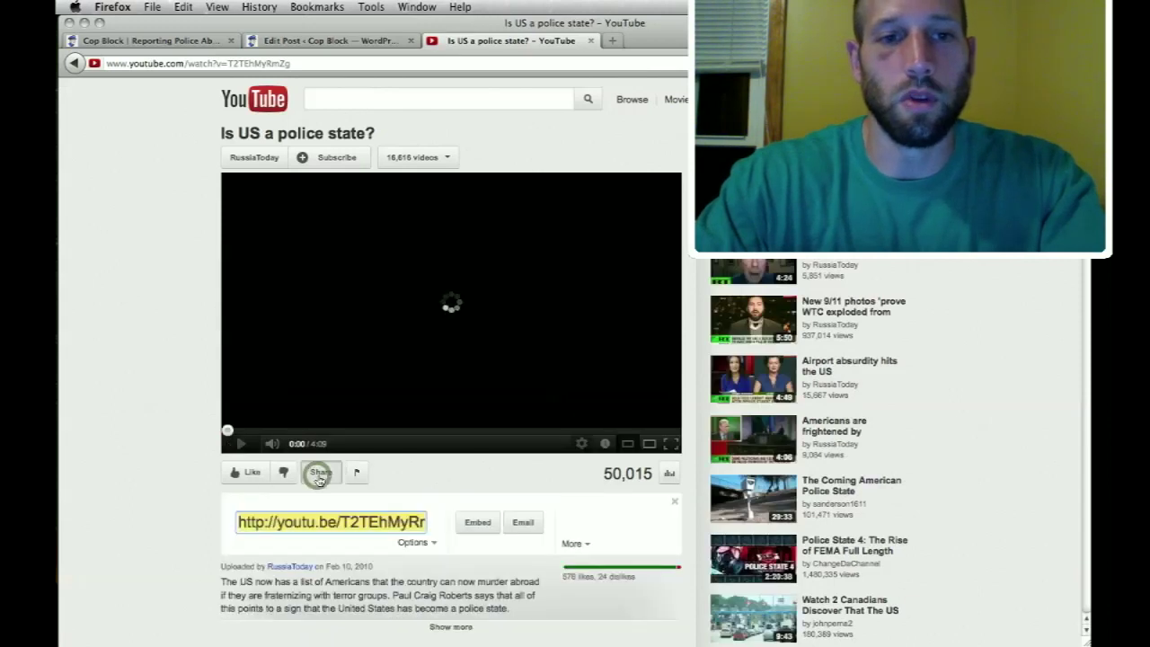
{"action": "left_click", "coordinate": [478, 522]}
{"action": "key", "text": "super+c"}
{"action": "scroll", "coordinate": [476, 539], "scroll_direction": "down", "scroll_amount": 1}
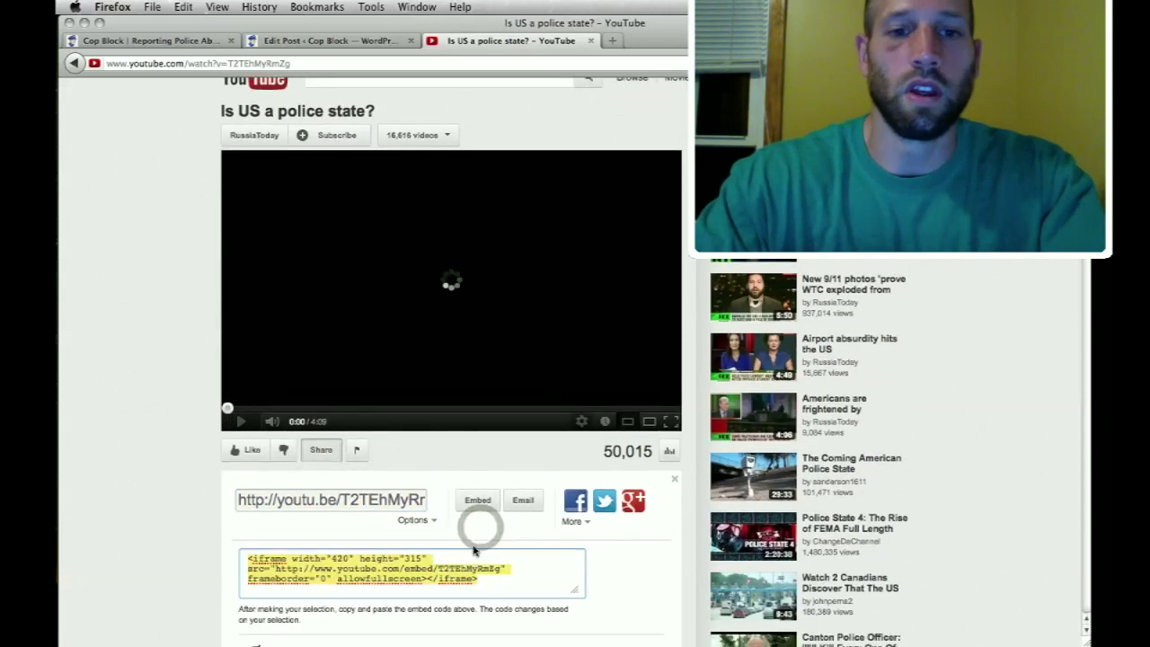
{"action": "left_click", "coordinate": [473, 558]}
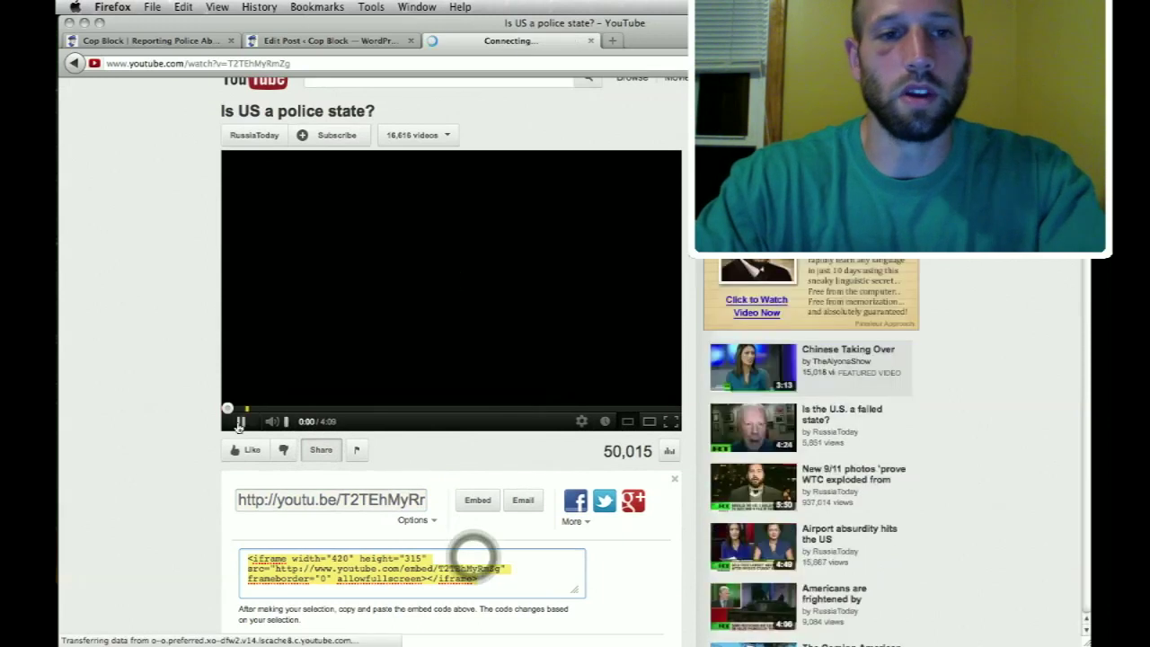
Return to the draft and paste the copied iframe code as the Embed Code in the Gazette Custom Settings.
{"action": "key", "text": "ctrl+shift+Tab"}
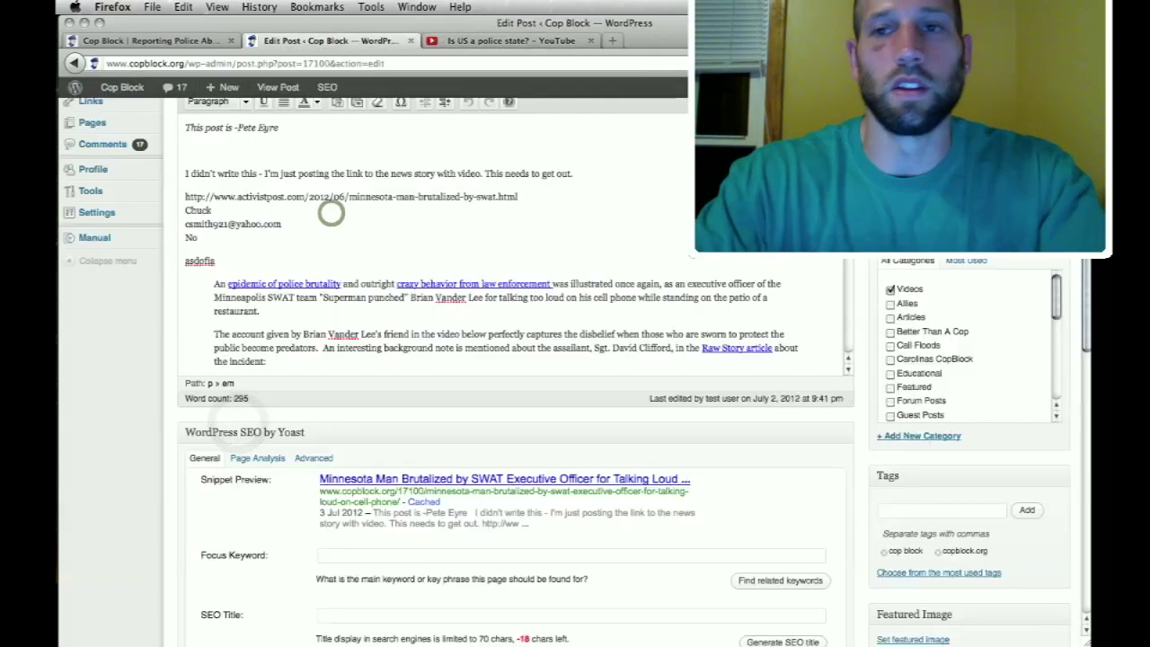
{"action": "scroll", "coordinate": [331, 211], "scroll_direction": "down", "scroll_amount": 4}
{"action": "scroll", "coordinate": [331, 216], "scroll_direction": "down", "scroll_amount": 5}
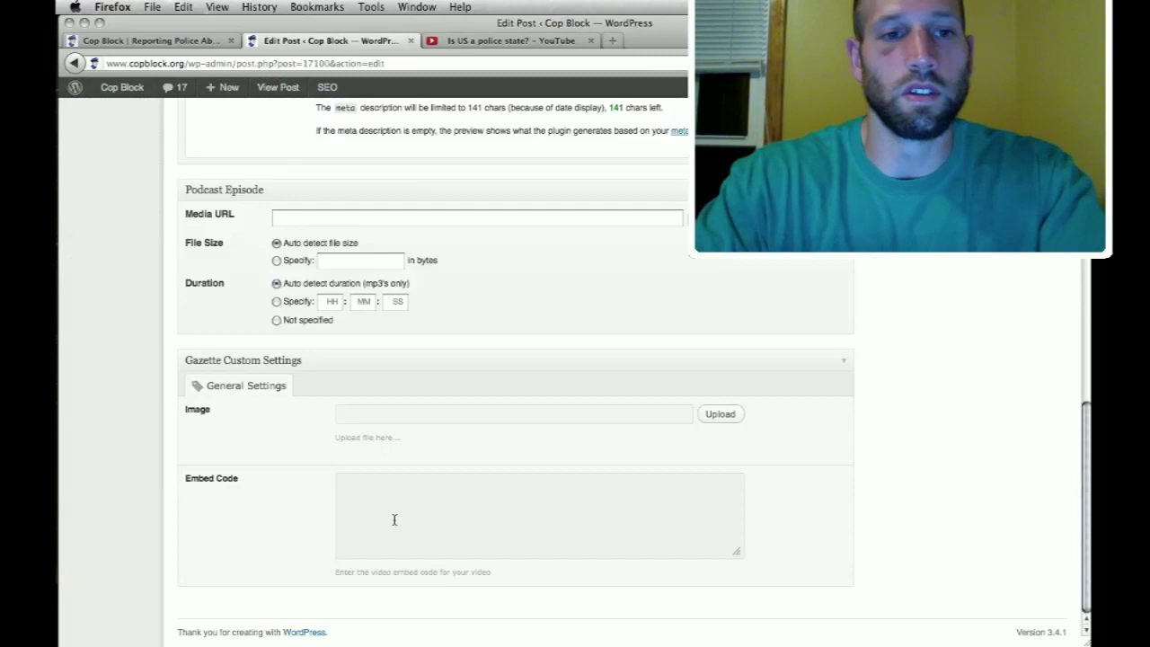
{"action": "left_click", "coordinate": [206, 478]}
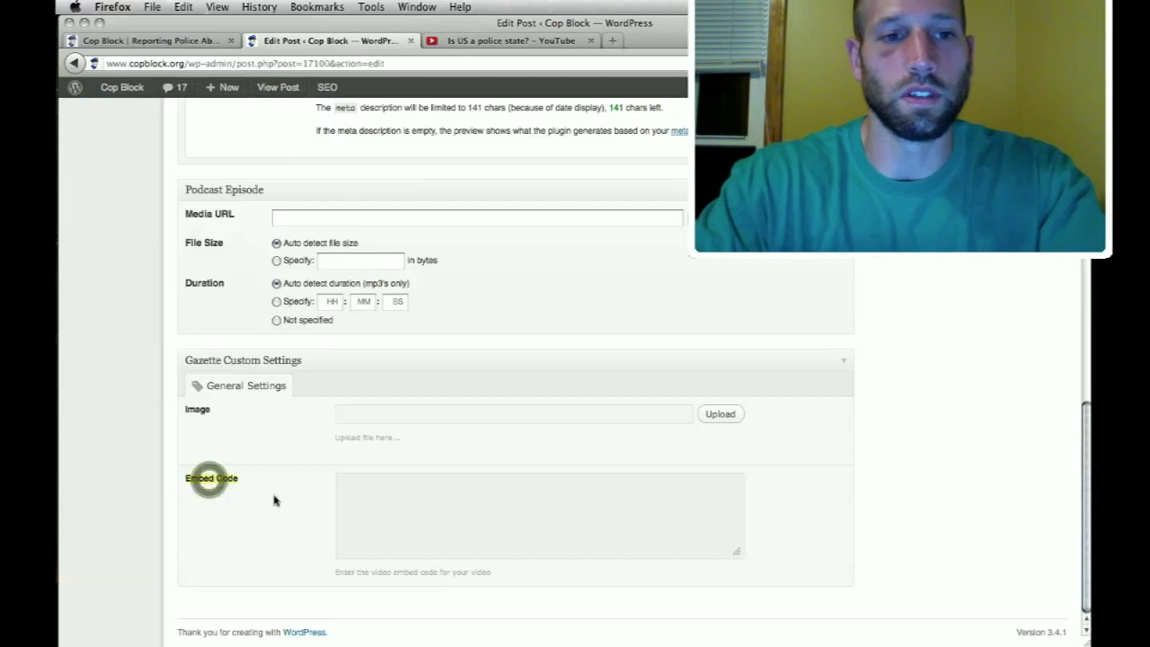
{"action": "left_click", "coordinate": [416, 512]}
{"action": "key", "text": "super+v"}
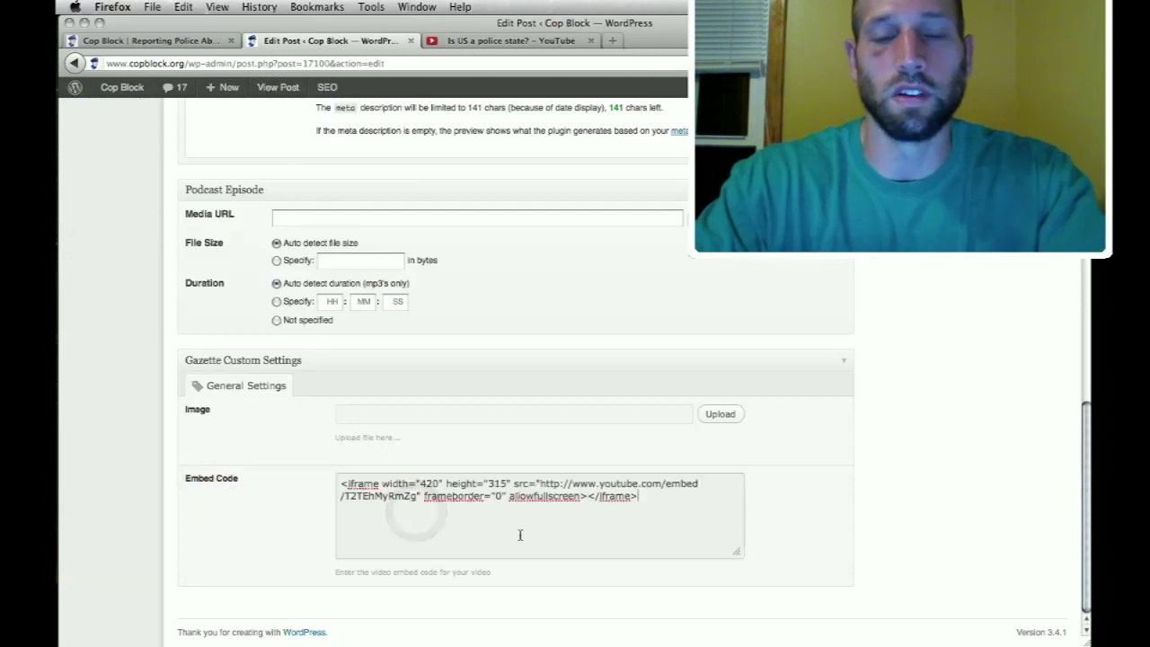
{"action": "scroll", "coordinate": [1011, 463], "scroll_direction": "up", "scroll_amount": 15}
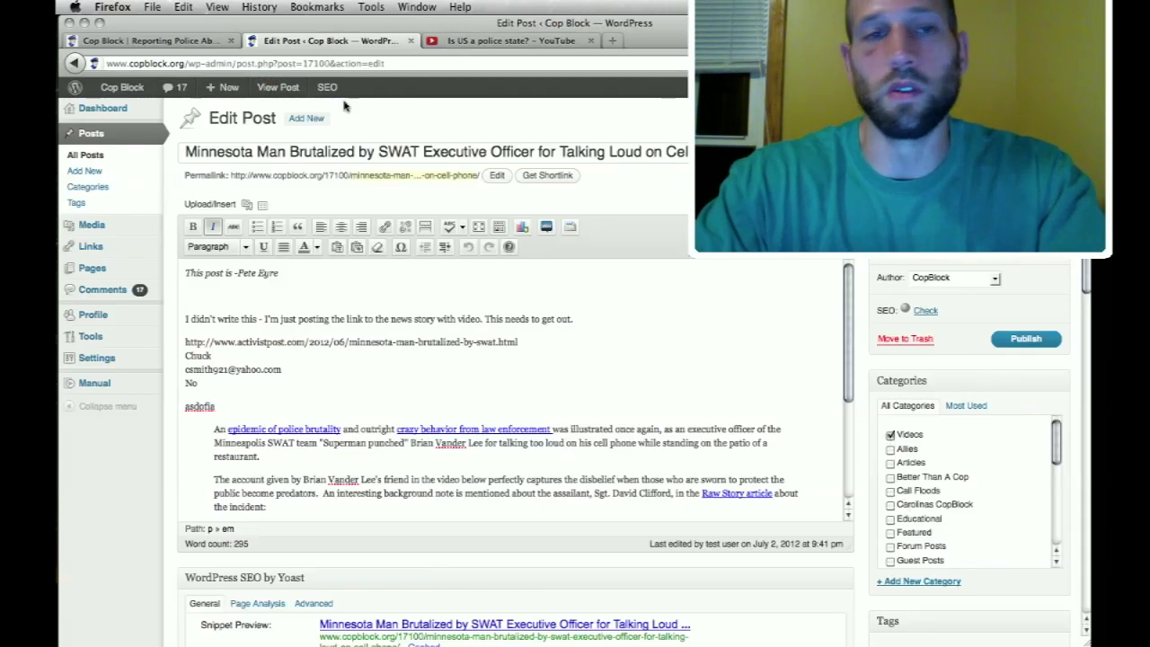
Review the YouTube video page and open the home page's video post "Virginia Cop Block to launch Liberty Empowerment Project".
{"action": "left_click", "coordinate": [466, 42]}
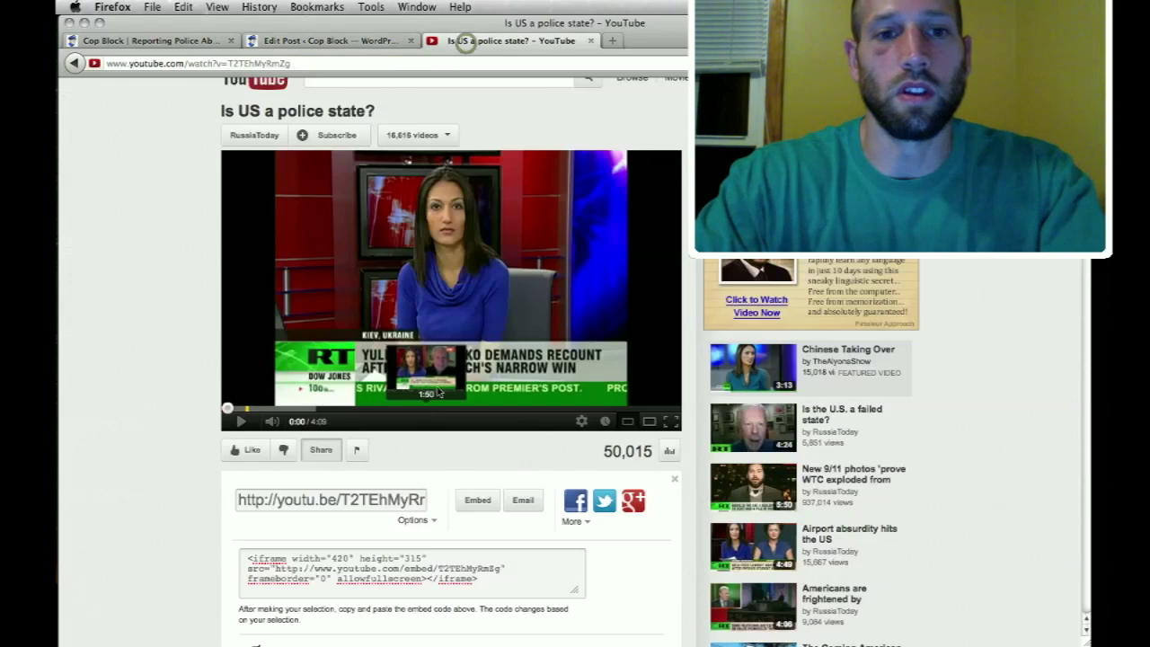
{"action": "left_click", "coordinate": [179, 40]}
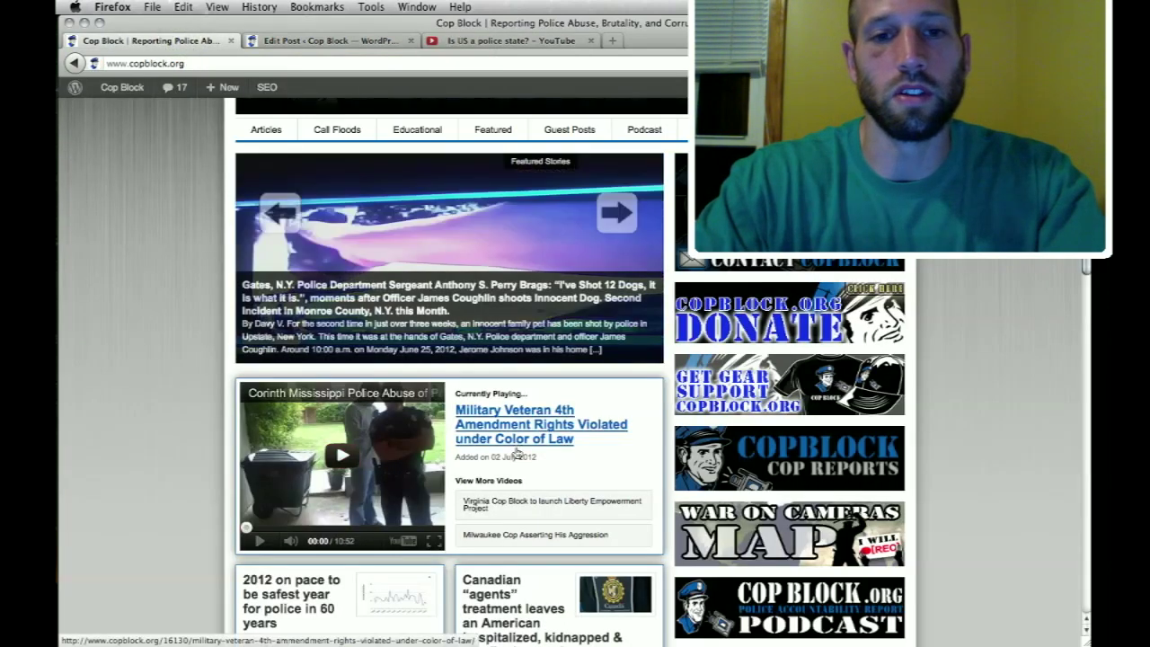
{"action": "left_click", "coordinate": [526, 505]}
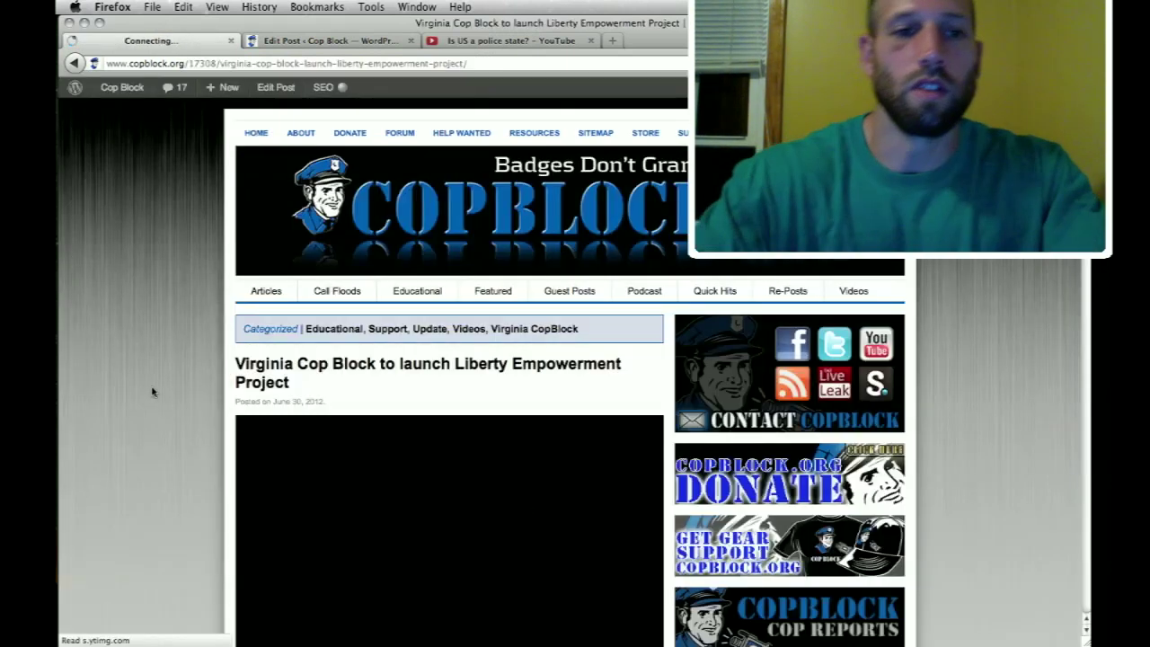
Examine the embedded video and the text below it in the Virginia Cop Block post, and return to the draft.
{"action": "scroll", "coordinate": [153, 391], "scroll_direction": "down", "scroll_amount": 2}
{"action": "scroll", "coordinate": [152, 390], "scroll_direction": "down", "scroll_amount": 4}
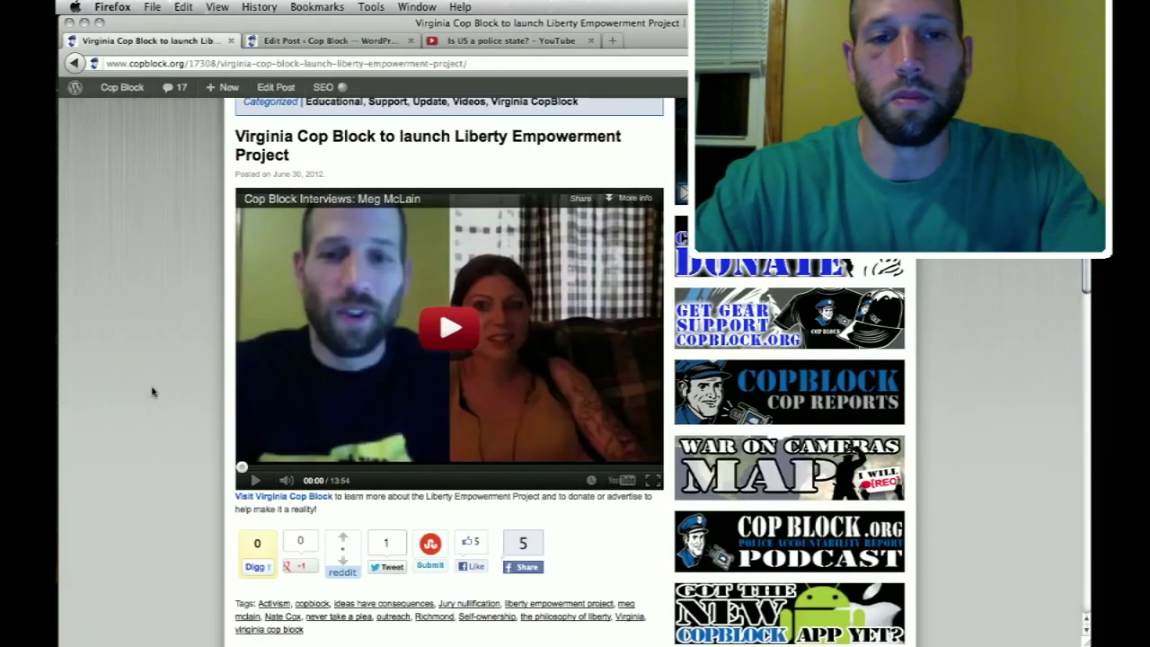
{"action": "scroll", "coordinate": [153, 391], "scroll_direction": "down", "scroll_amount": 1}
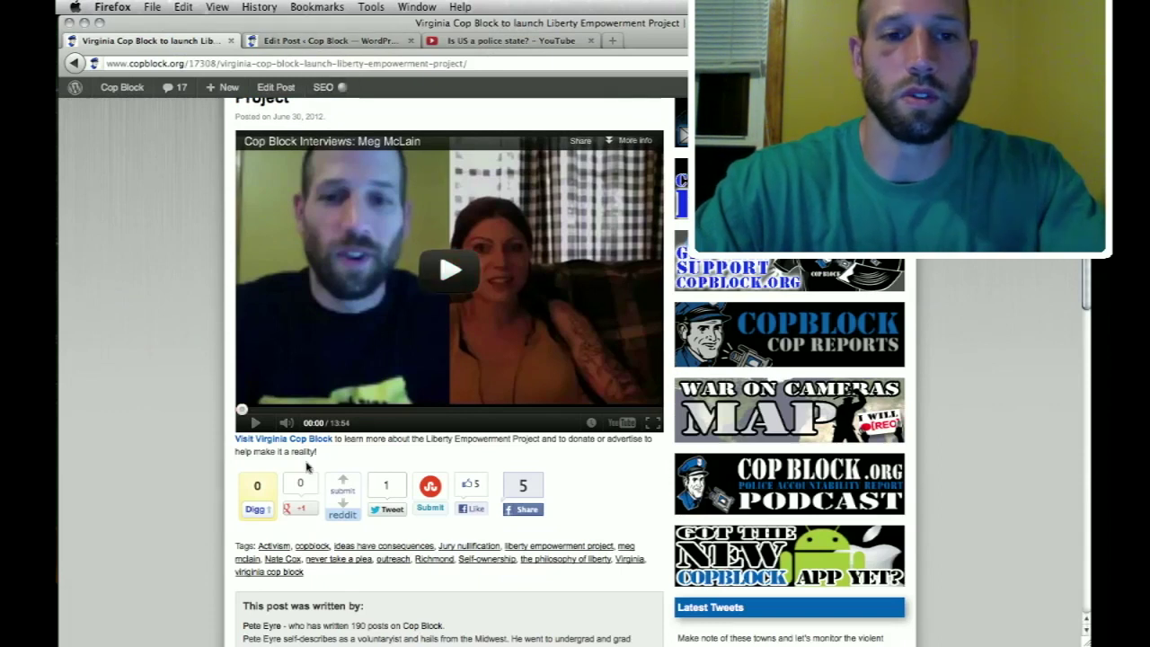
{"action": "left_click", "coordinate": [316, 38]}
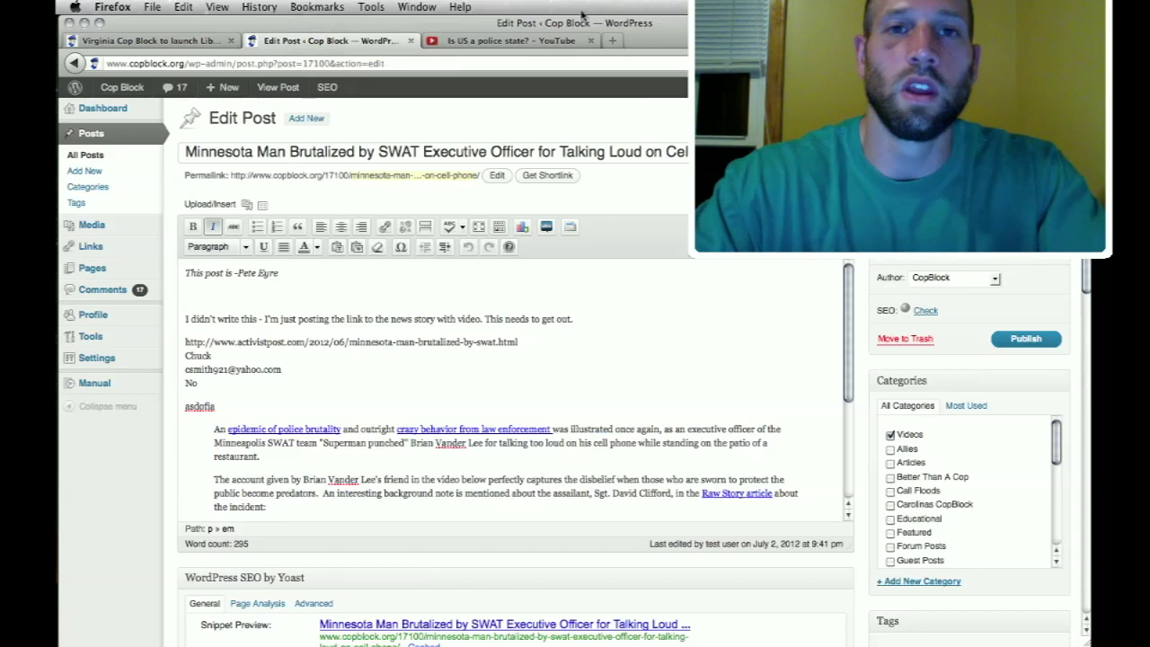
Copy the iframe embed code of the YouTube video "Is US a police state?" again.
{"action": "left_click", "coordinate": [507, 42]}
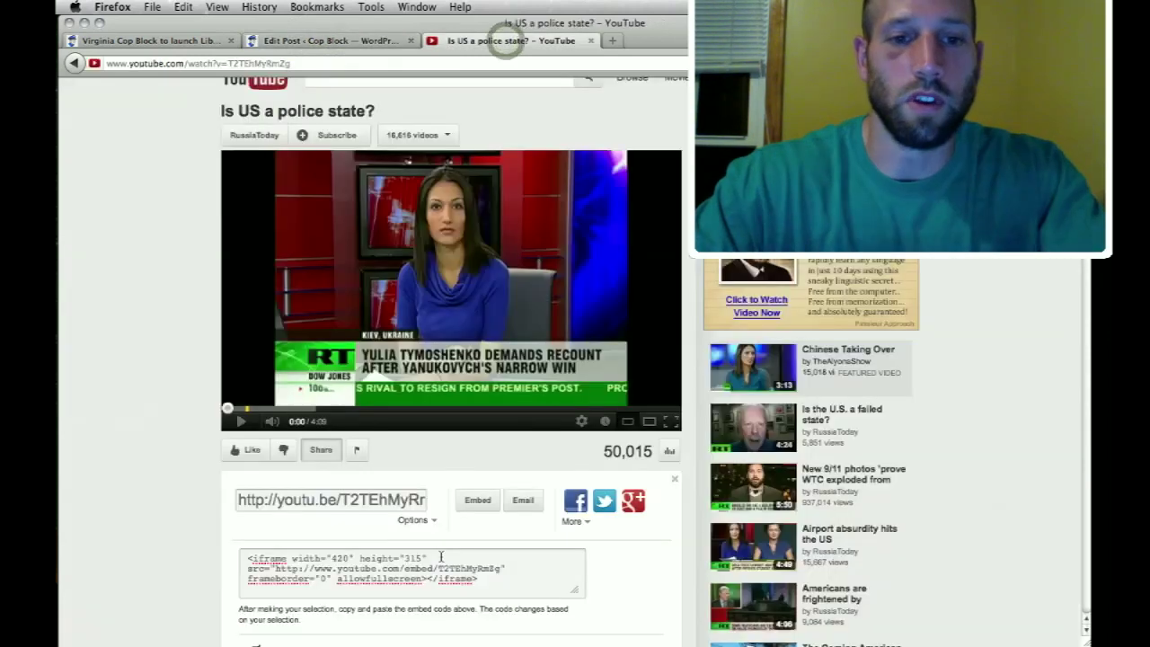
{"action": "left_click", "coordinate": [440, 552]}
{"action": "key", "text": "super+c"}
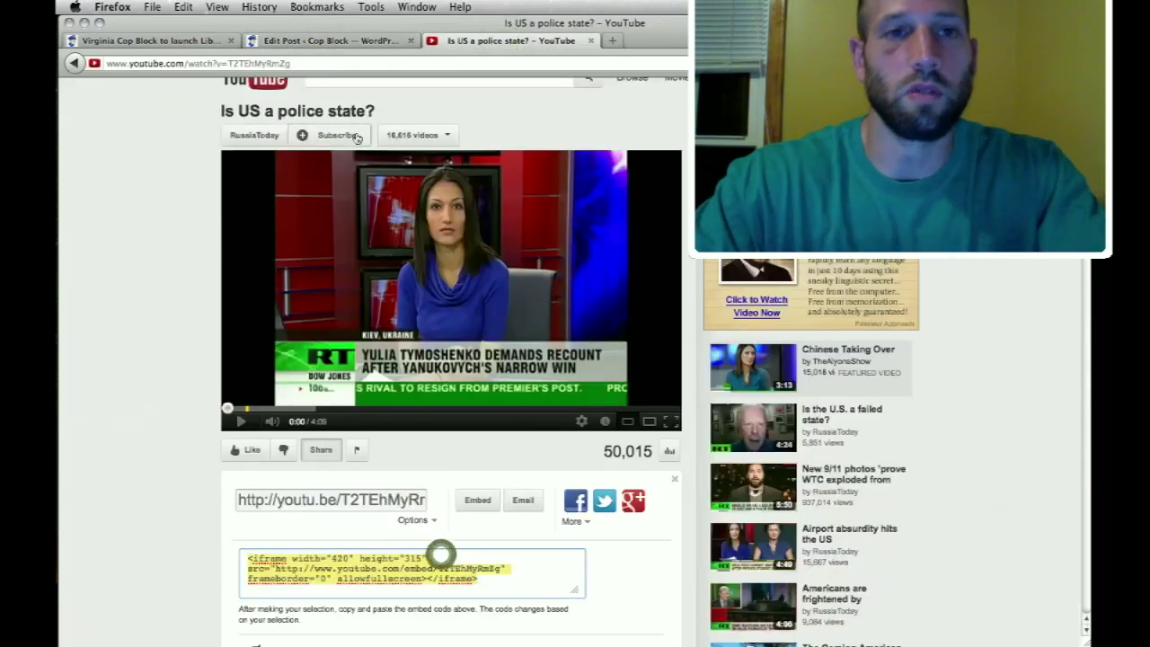
Go back to the Cop Block home page and open the article about Canadian "agents" to examine its layout.
{"action": "left_click", "coordinate": [167, 43]}
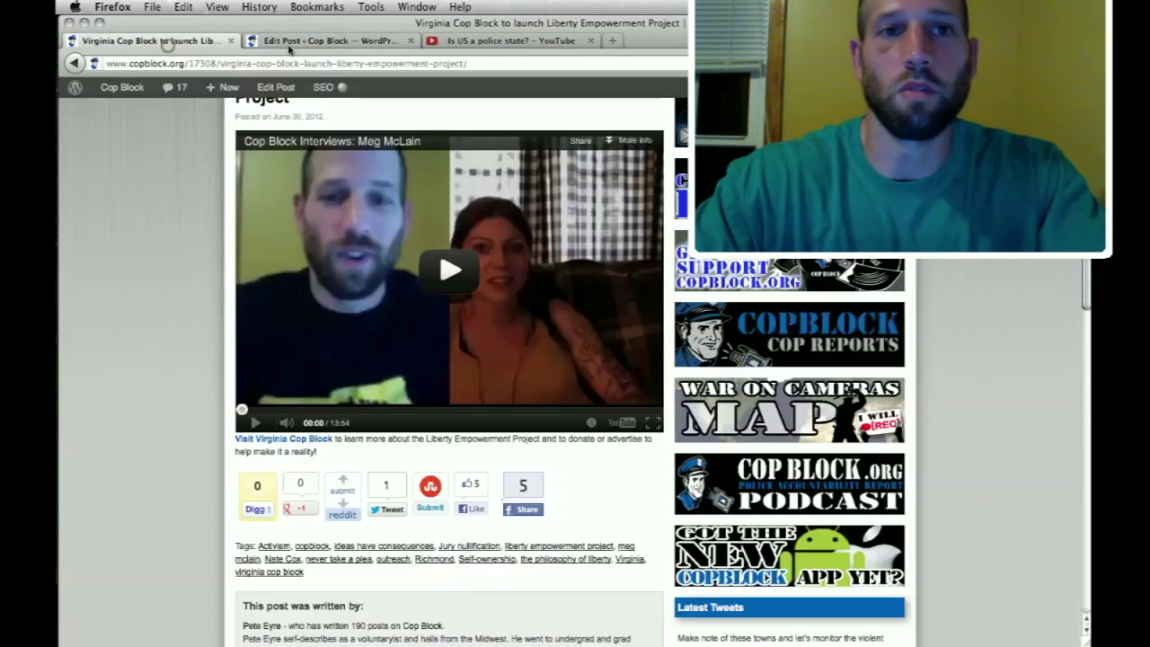
{"action": "left_click", "coordinate": [74, 62]}
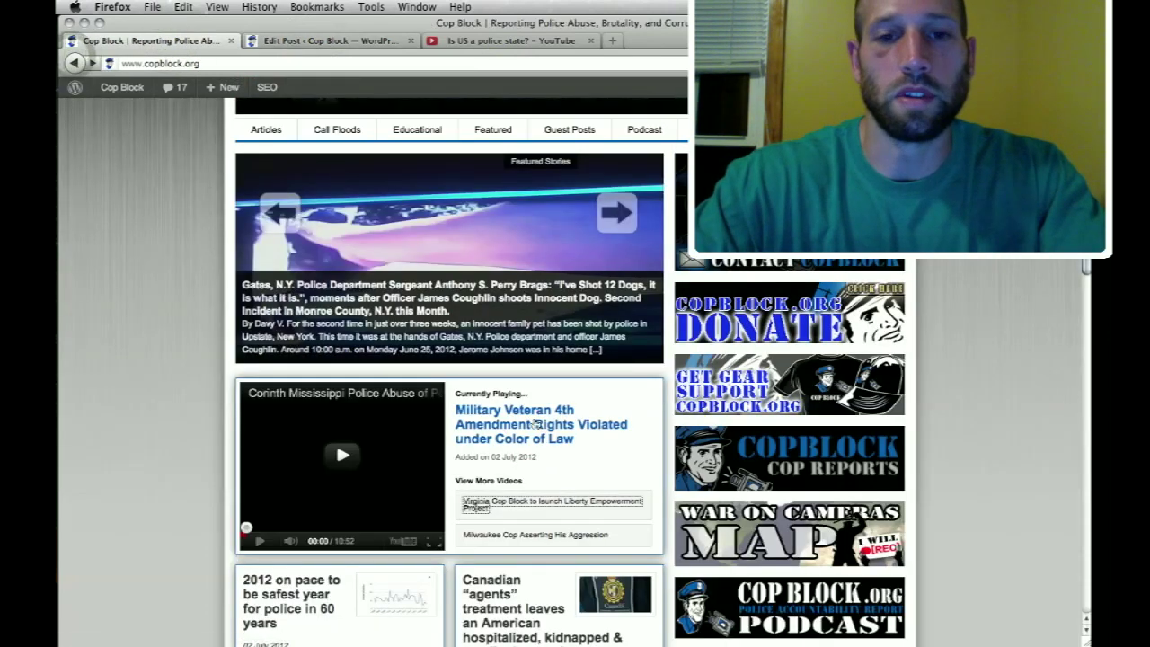
{"action": "scroll", "coordinate": [528, 424], "scroll_direction": "down", "scroll_amount": 3}
{"action": "left_click", "coordinate": [514, 497]}
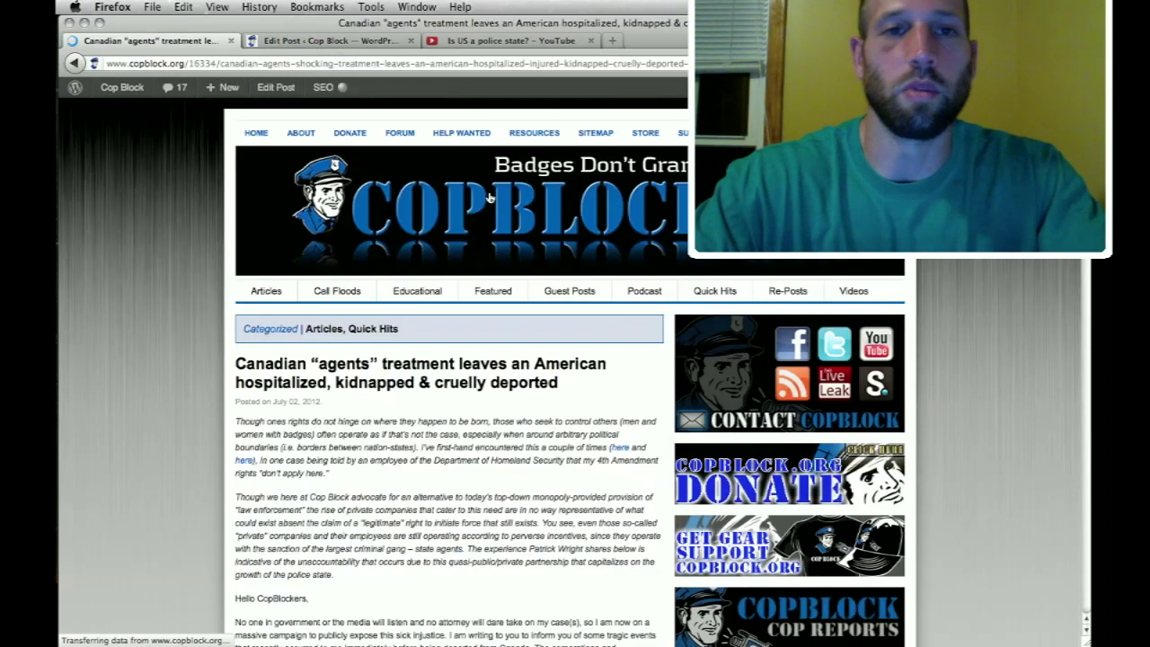
{"action": "scroll", "coordinate": [442, 463], "scroll_direction": "down", "scroll_amount": 3}
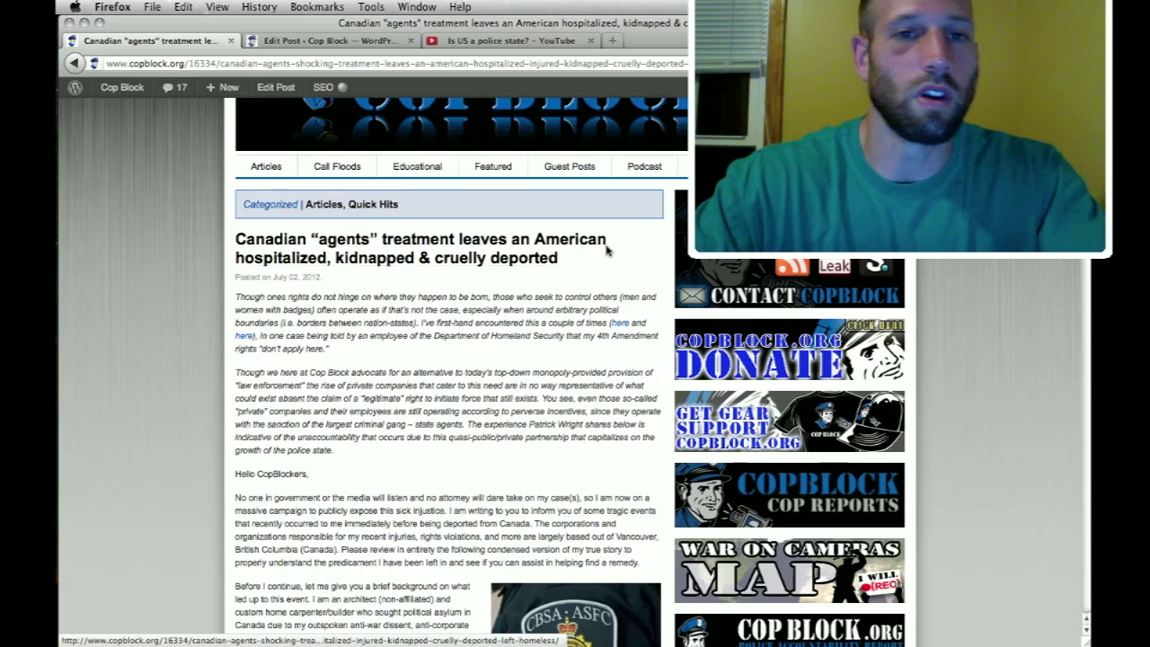
{"action": "scroll", "coordinate": [593, 360], "scroll_direction": "down", "scroll_amount": 2}
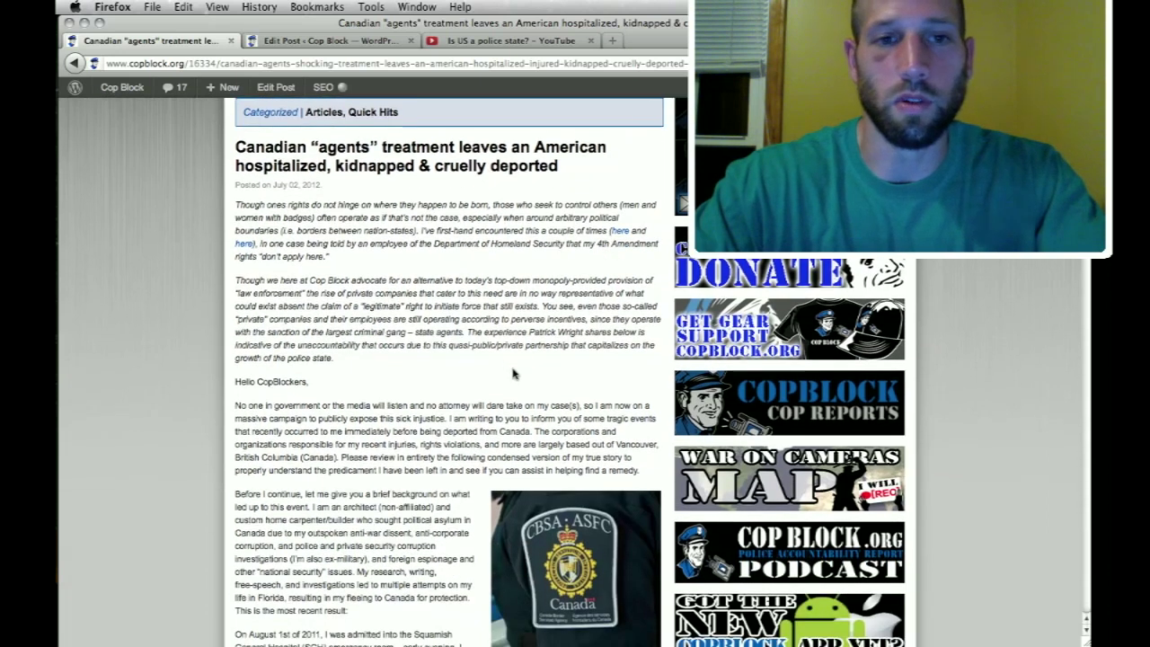
{"action": "scroll", "coordinate": [413, 261], "scroll_direction": "up", "scroll_amount": 5}
In the draft's HTML source, paste the iframe code on its own line between the TCF Bank donations paragraph and the Update paragraph.
{"action": "left_click", "coordinate": [349, 43]}
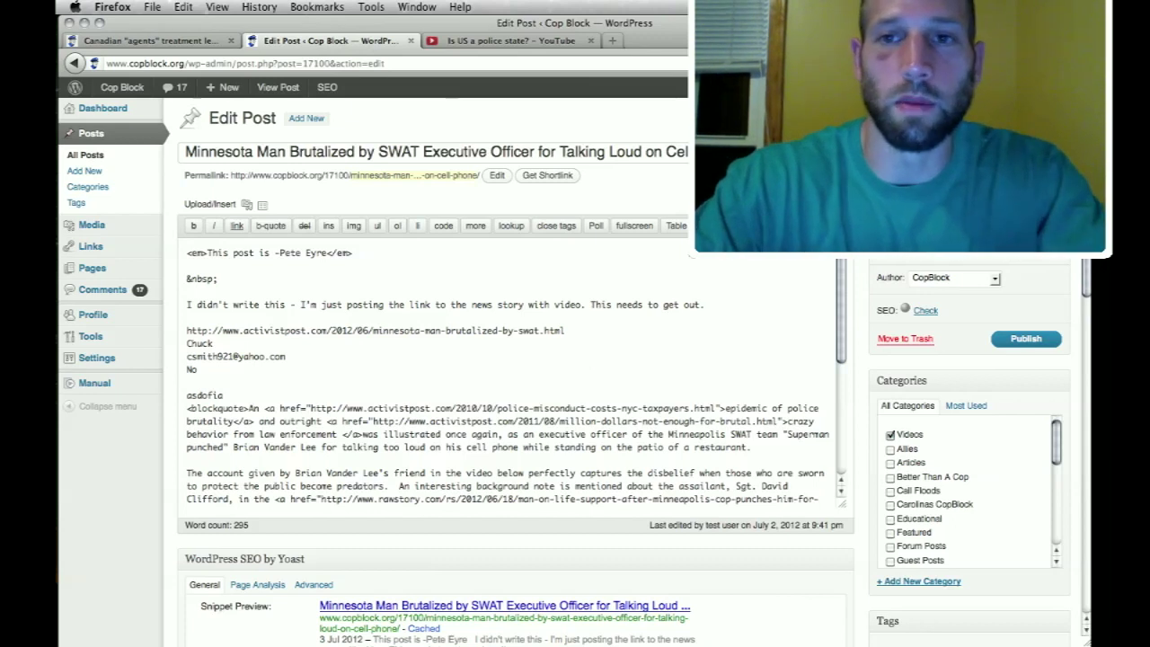
{"action": "left_click", "coordinate": [809, 205]}
{"action": "left_click", "coordinate": [831, 205]}
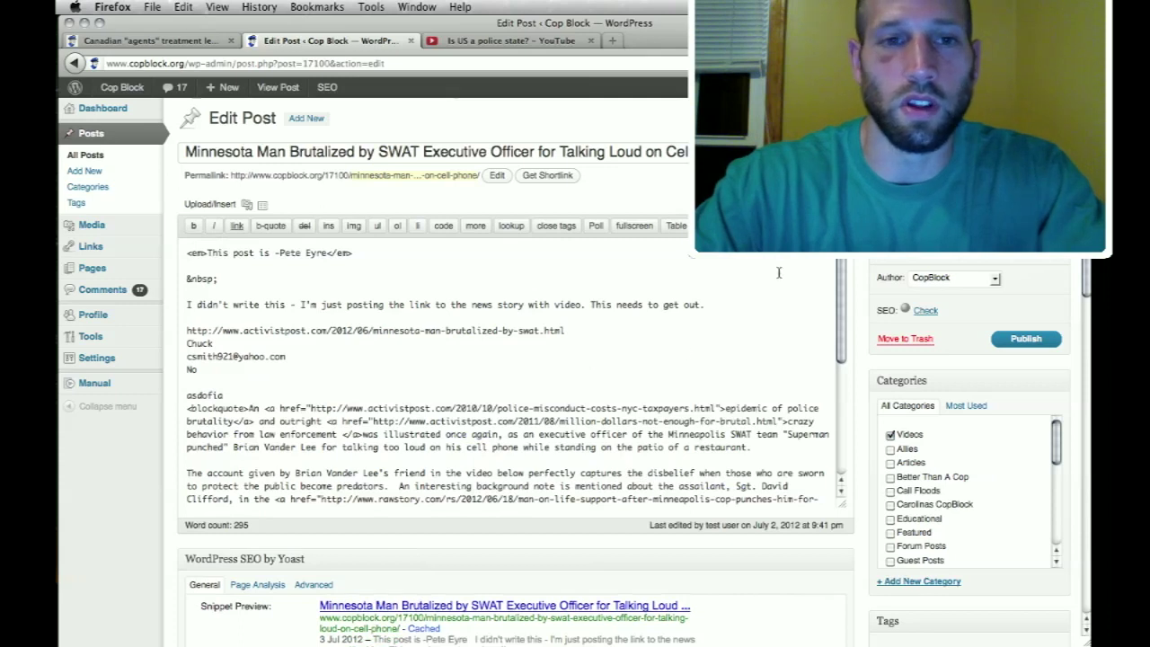
{"action": "scroll", "coordinate": [686, 351], "scroll_direction": "down", "scroll_amount": 5}
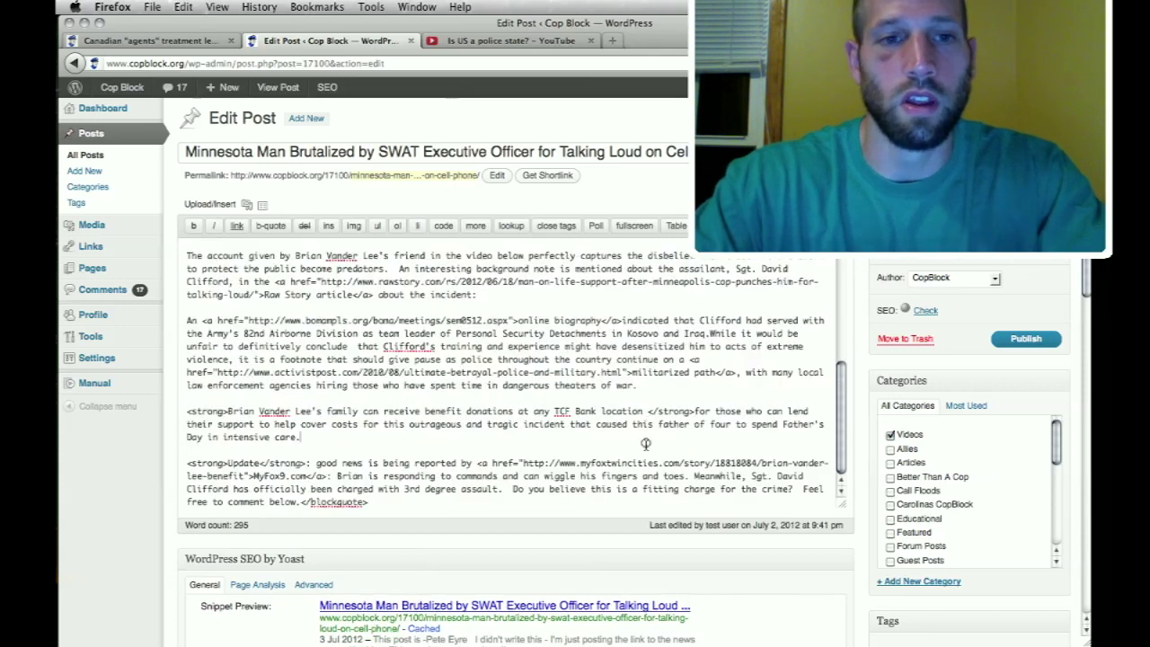
{"action": "key", "text": "Return"}
{"action": "key", "text": "Return"}
{"action": "key", "text": "super+v"}
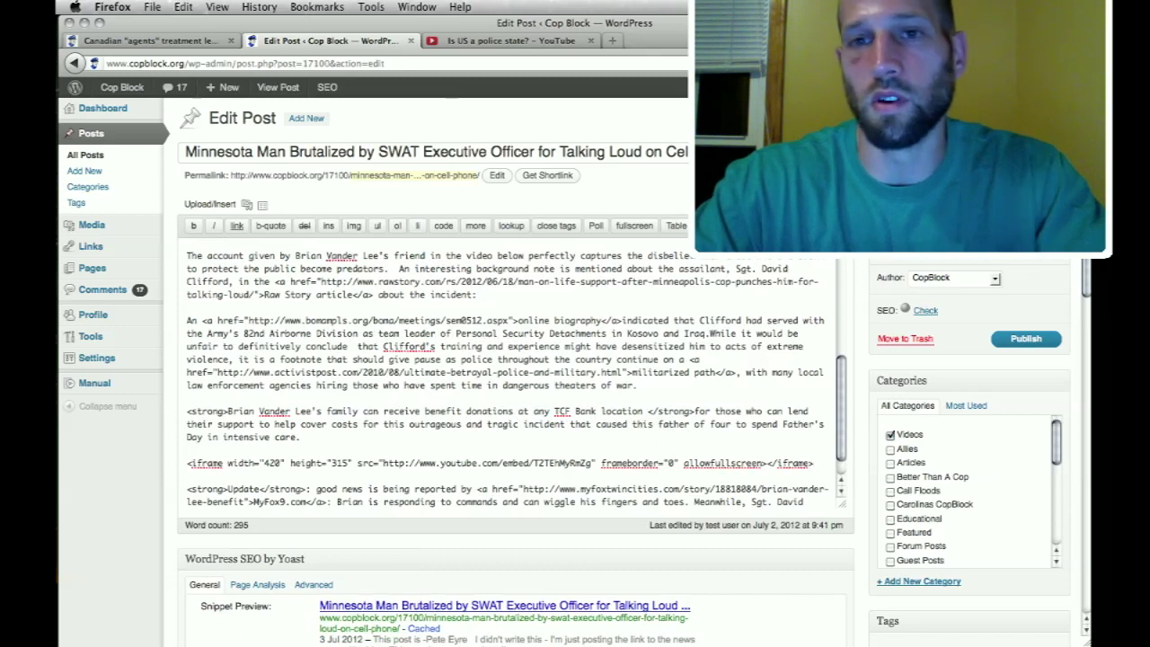
Show the draft in the visual editor and select the video placeholder below the TCF Bank donations paragraph.
{"action": "left_click", "coordinate": [795, 204]}
{"action": "scroll", "coordinate": [533, 412], "scroll_direction": "down", "scroll_amount": 5}
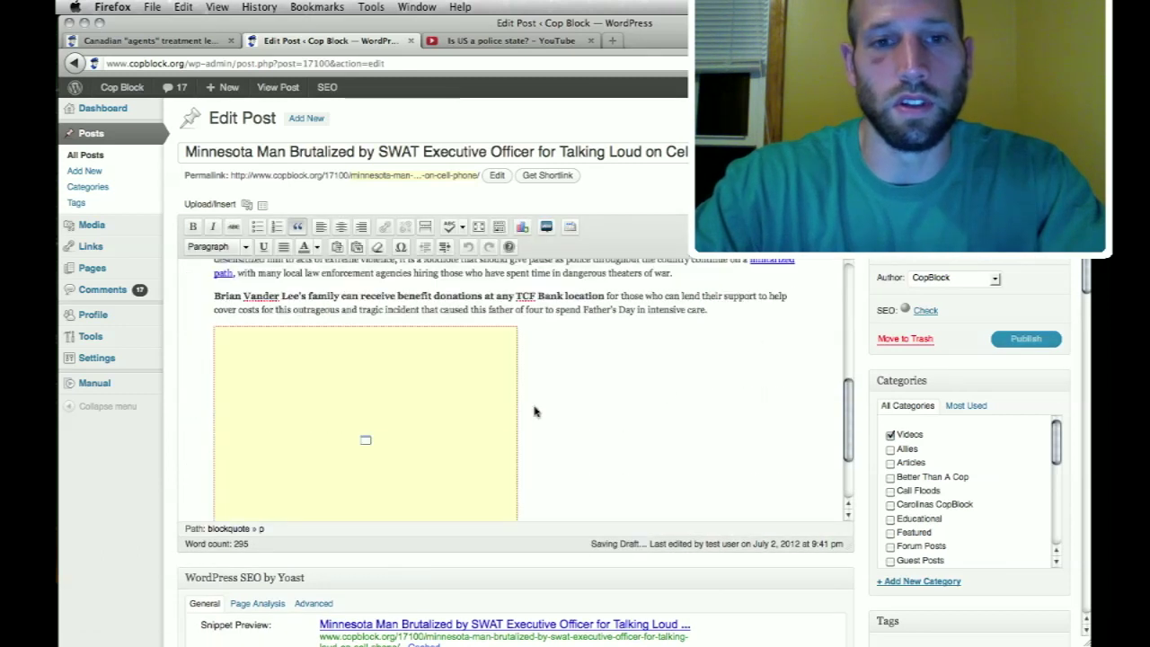
{"action": "scroll", "coordinate": [608, 398], "scroll_direction": "down", "scroll_amount": 3}
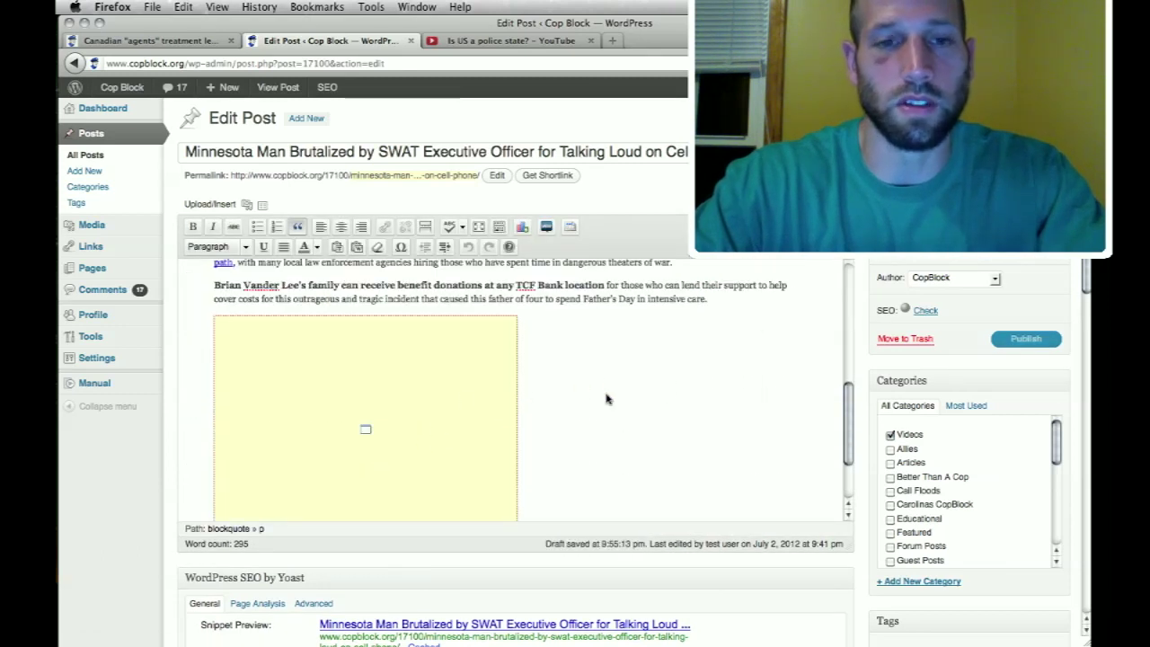
{"action": "left_click", "coordinate": [478, 396]}
Check the text width of the Canadian "agents" article and enlarge the draft's video placeholder to about 1.4 times its width.
{"action": "left_click", "coordinate": [206, 37]}
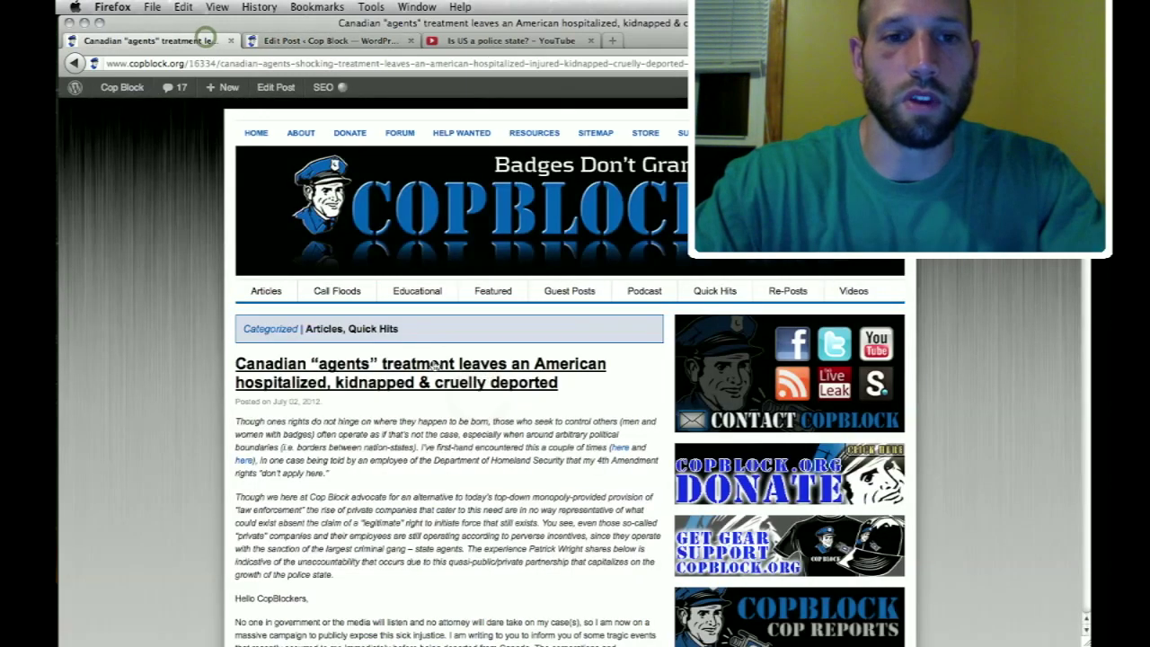
{"action": "scroll", "coordinate": [698, 419], "scroll_direction": "down", "scroll_amount": 1}
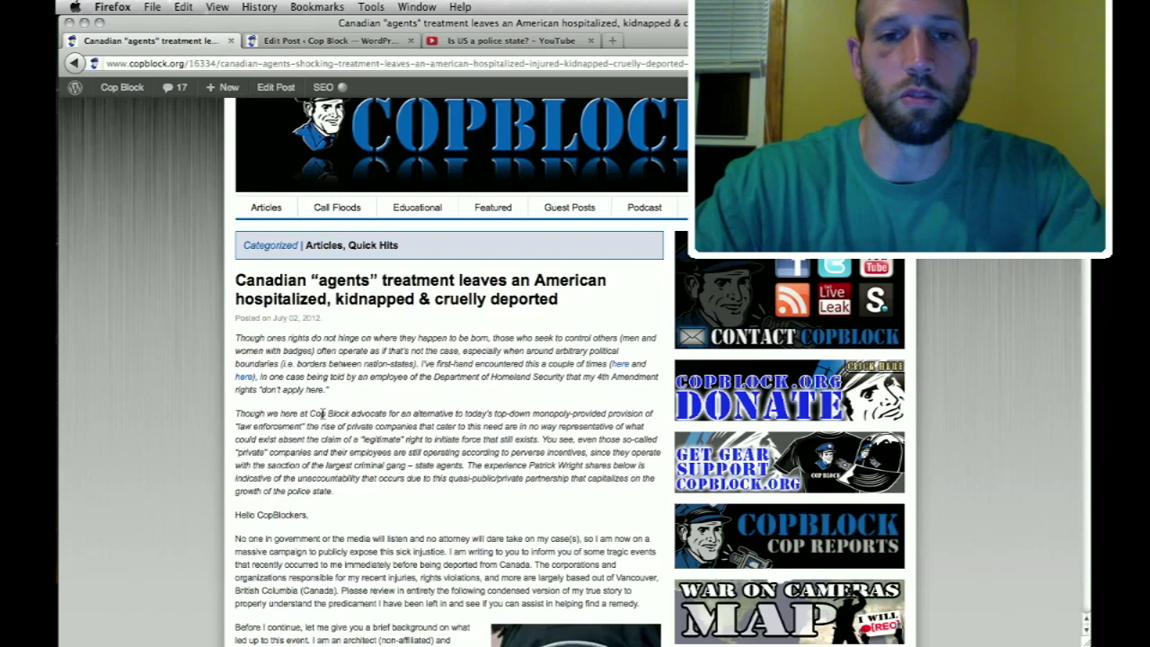
{"action": "left_click", "coordinate": [376, 40]}
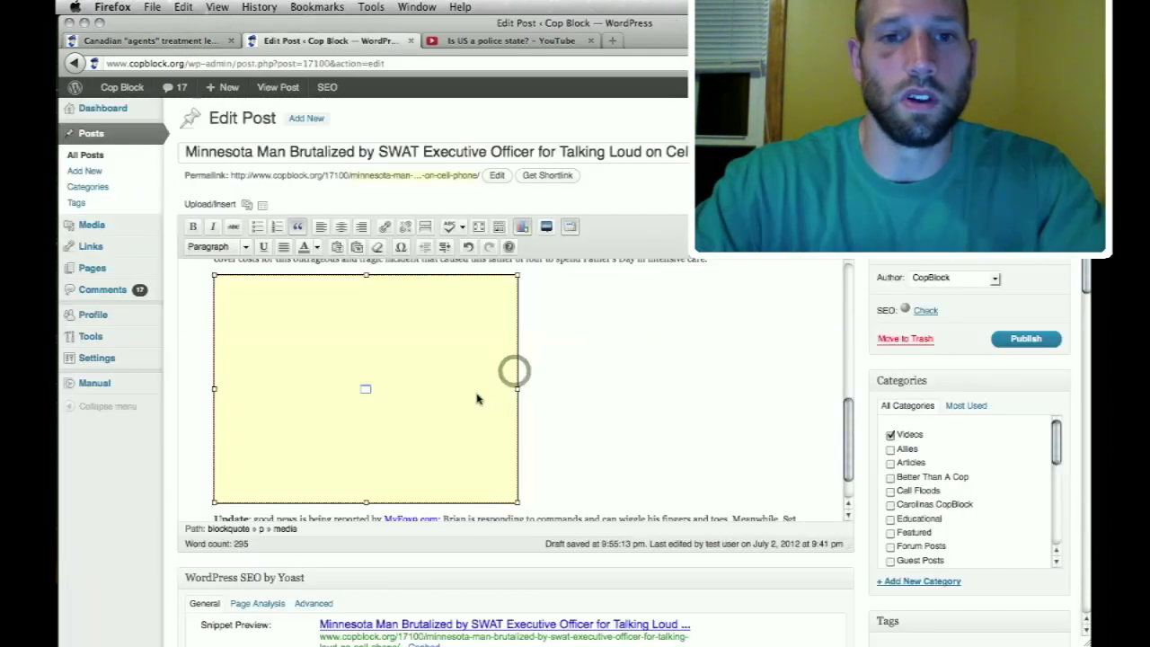
{"action": "scroll", "coordinate": [597, 458], "scroll_direction": "down", "scroll_amount": 2}
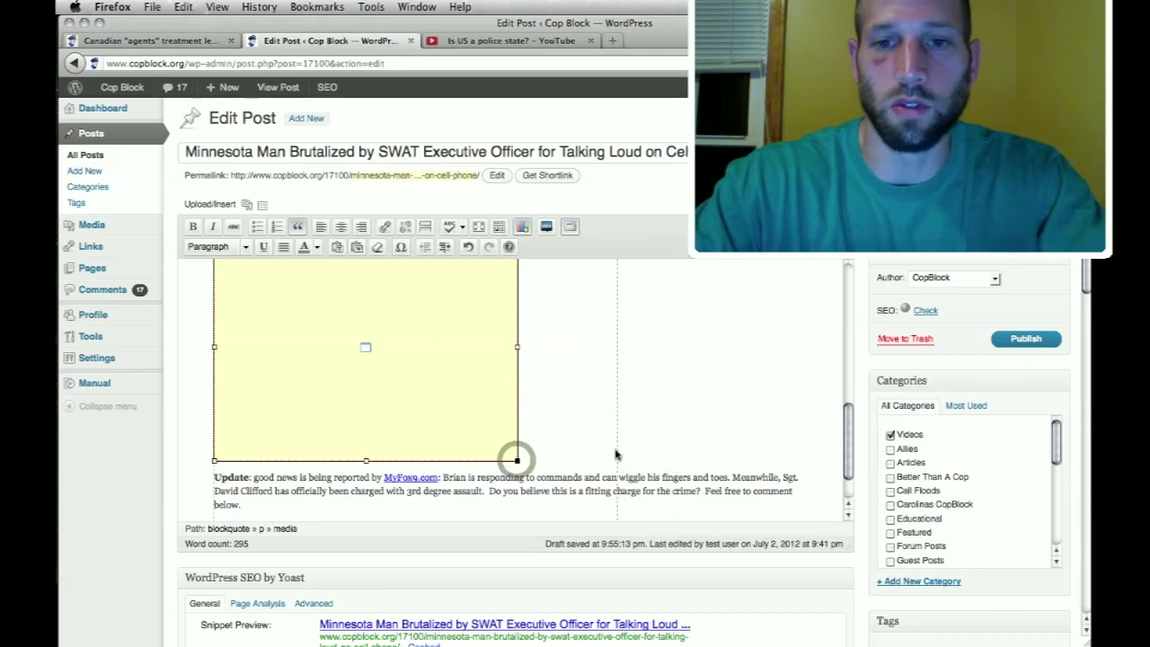
{"action": "left_click_drag", "start_coordinate": [514, 457], "coordinate": [644, 482]}
{"action": "scroll", "coordinate": [677, 405], "scroll_direction": "up", "scroll_amount": 2}
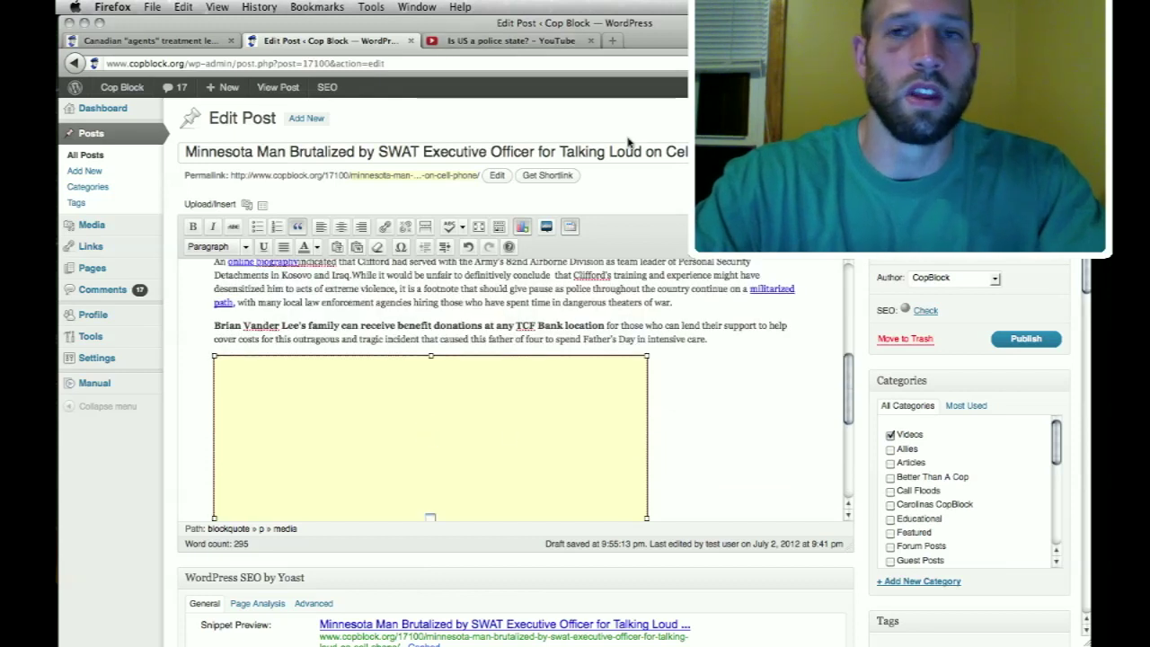
Clear the Embed Code in the draft's Gazette Custom Settings.
{"action": "scroll", "coordinate": [631, 144], "scroll_direction": "down", "scroll_amount": 1}
{"action": "scroll", "coordinate": [629, 359], "scroll_direction": "down", "scroll_amount": 10}
{"action": "left_click", "coordinate": [519, 509]}
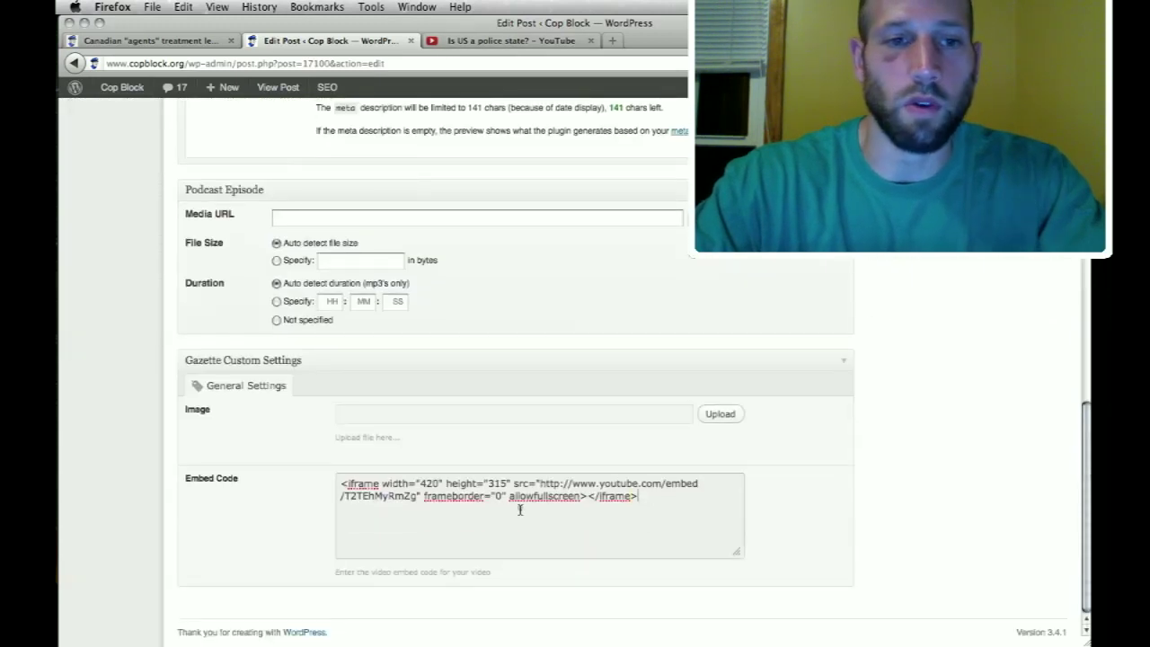
{"action": "key", "text": "super+a"}
{"action": "key", "text": "BackSpace"}
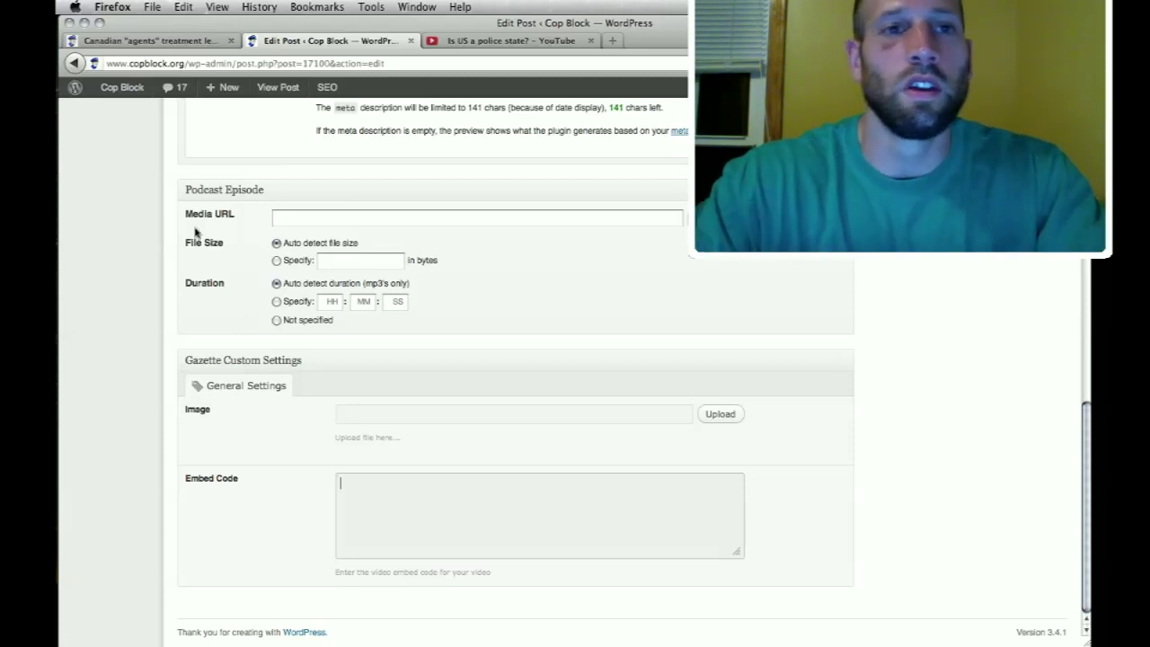
Remove the draft from the Videos category and assign it to Quick Hits.
{"action": "scroll", "coordinate": [751, 288], "scroll_direction": "up", "scroll_amount": 10}
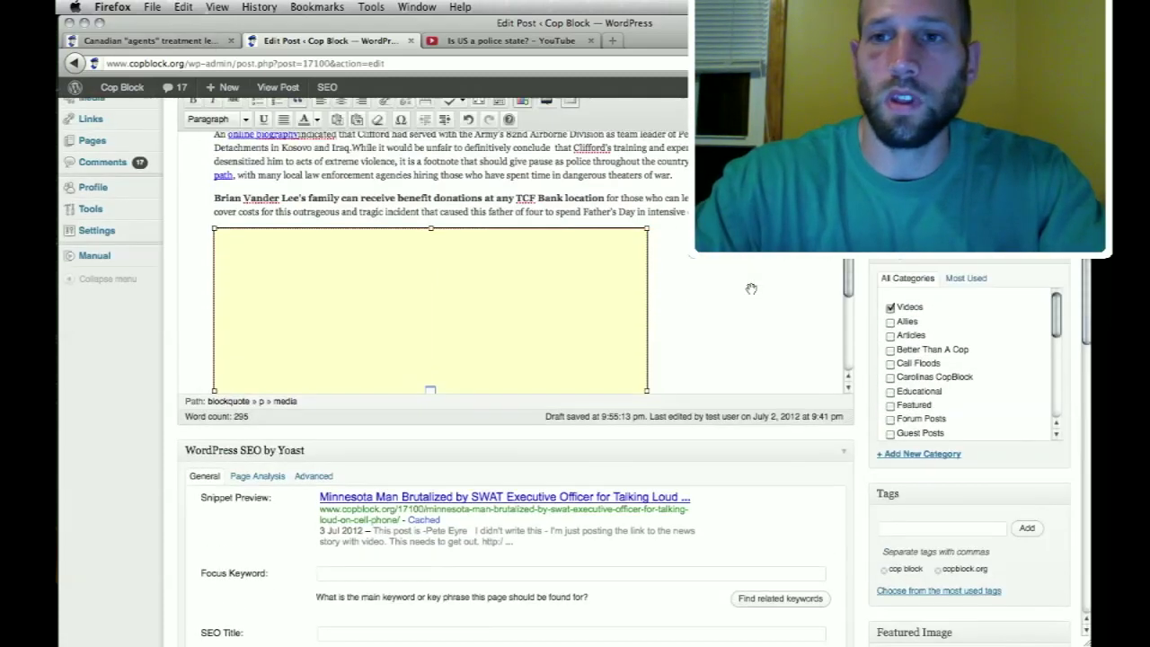
{"action": "scroll", "coordinate": [751, 288], "scroll_direction": "up", "scroll_amount": 1}
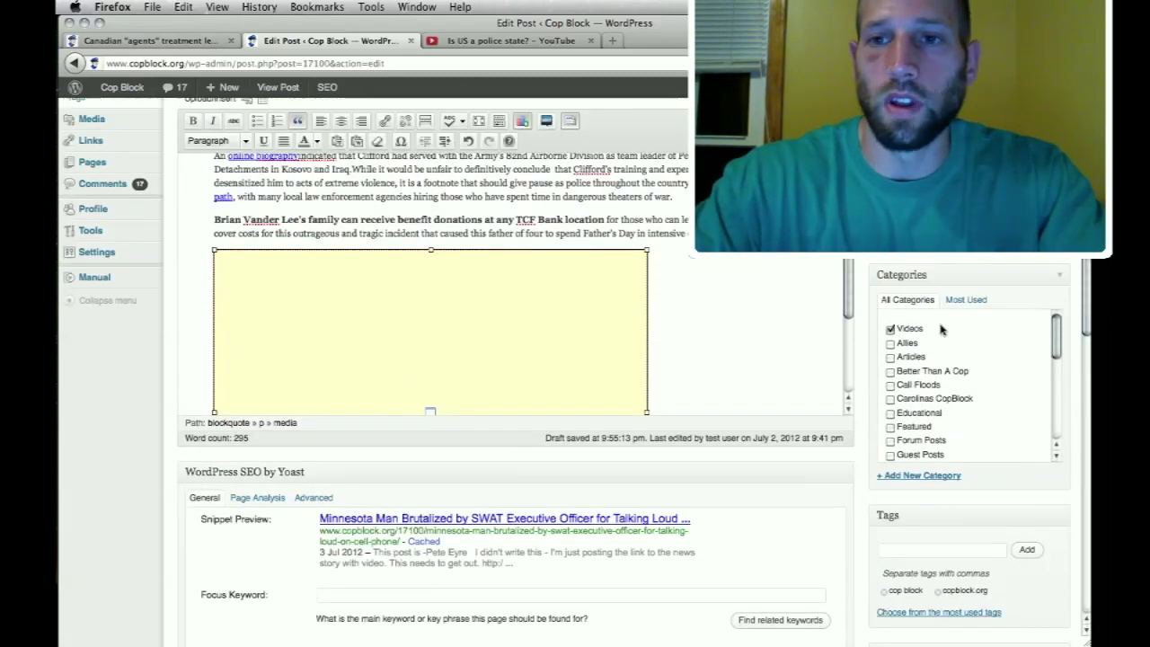
{"action": "left_click", "coordinate": [890, 331]}
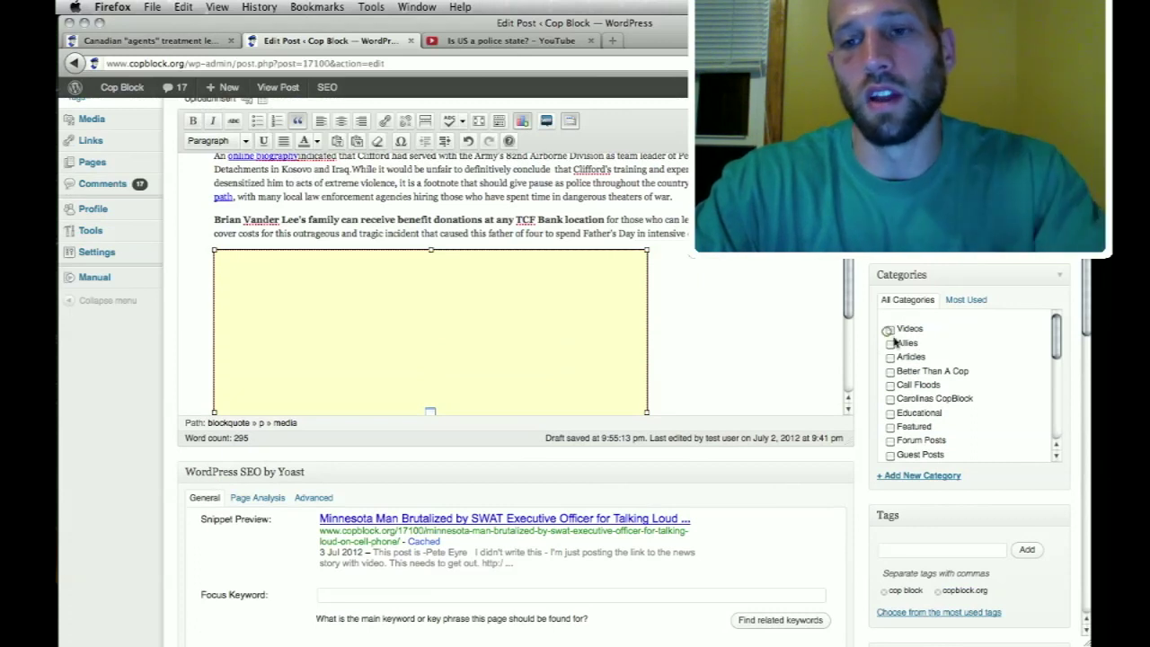
{"action": "scroll", "coordinate": [893, 345], "scroll_direction": "down", "scroll_amount": 5}
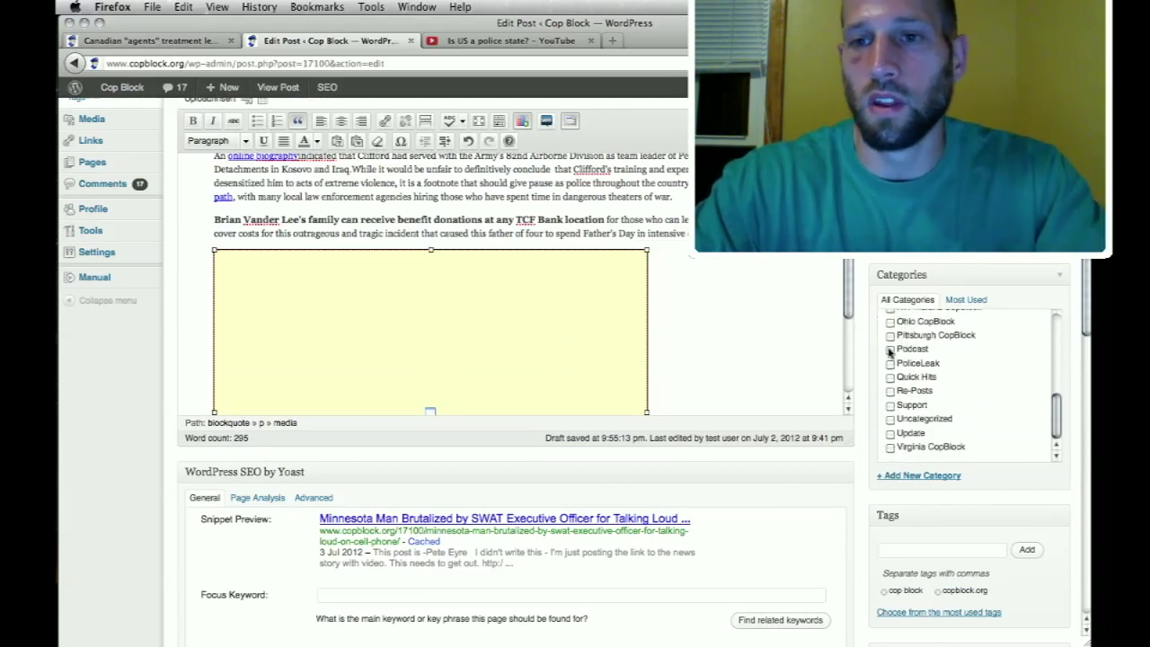
{"action": "scroll", "coordinate": [890, 353], "scroll_direction": "up", "scroll_amount": 2}
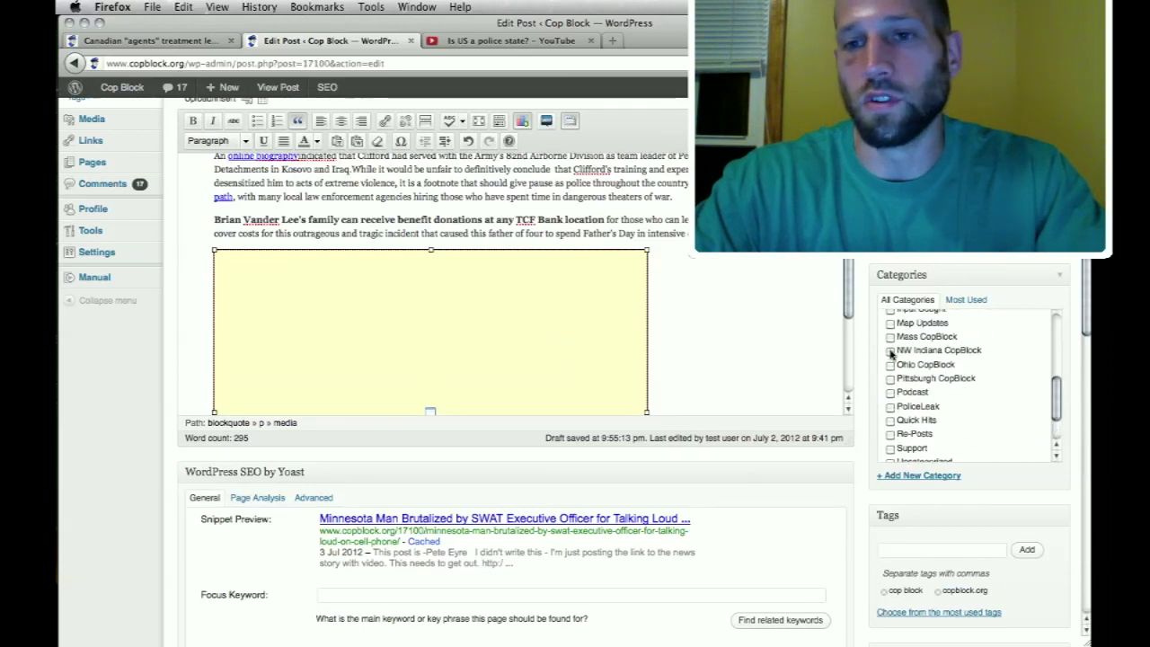
{"action": "scroll", "coordinate": [892, 354], "scroll_direction": "down", "scroll_amount": 1}
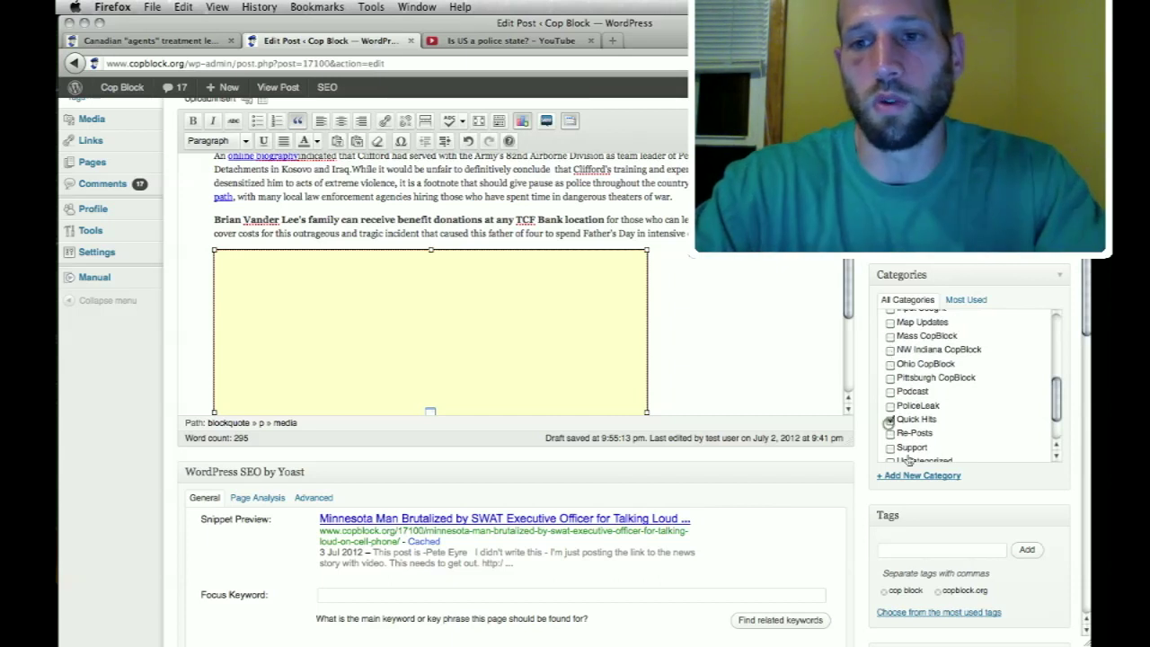
{"action": "left_click", "coordinate": [890, 420]}
Open the Cop Block home page from the article and review the categories listed under its article posts.
{"action": "left_click", "coordinate": [213, 42]}
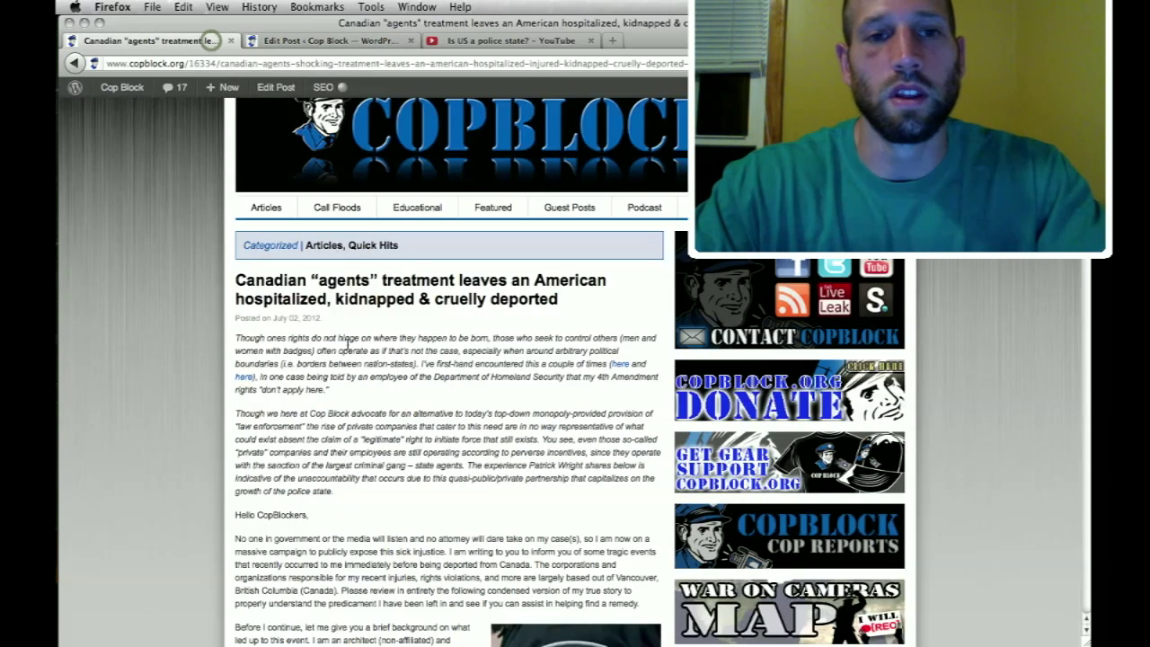
{"action": "left_click", "coordinate": [345, 146]}
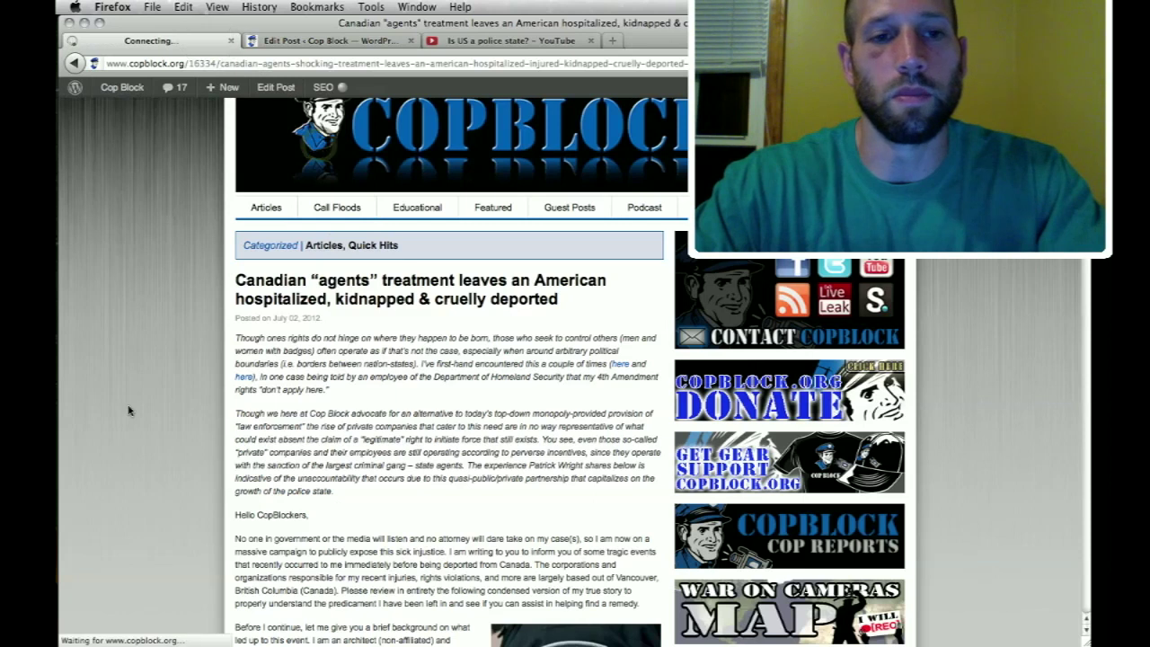
{"action": "scroll", "coordinate": [174, 425], "scroll_direction": "down", "scroll_amount": 10}
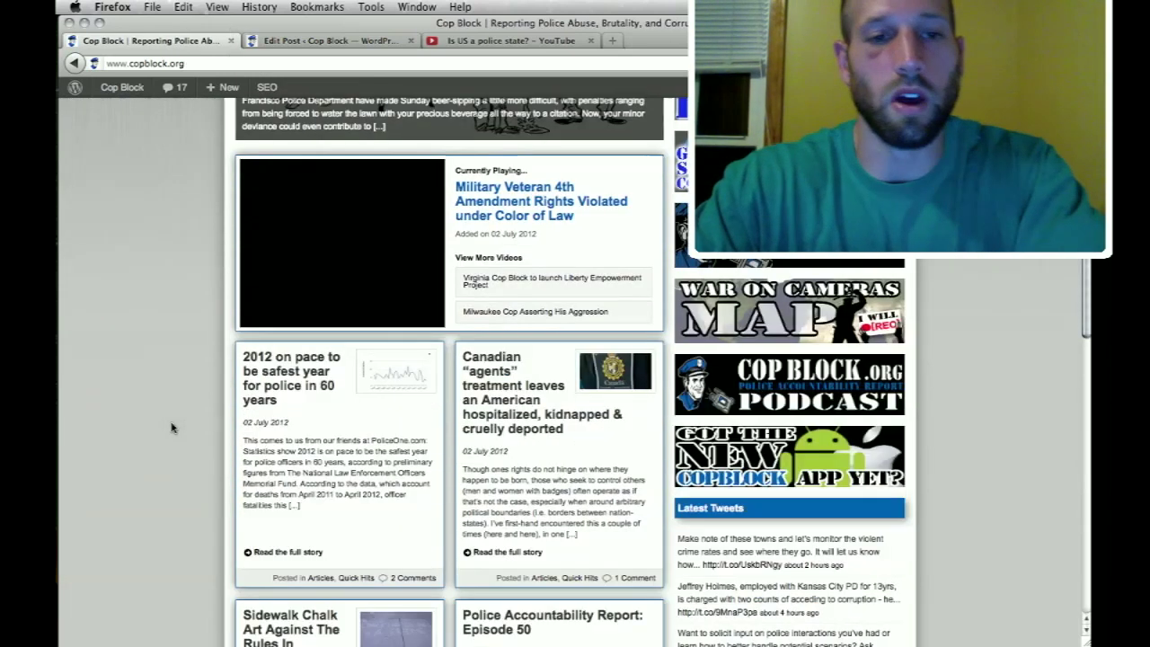
{"action": "scroll", "coordinate": [371, 332], "scroll_direction": "down", "scroll_amount": 7}
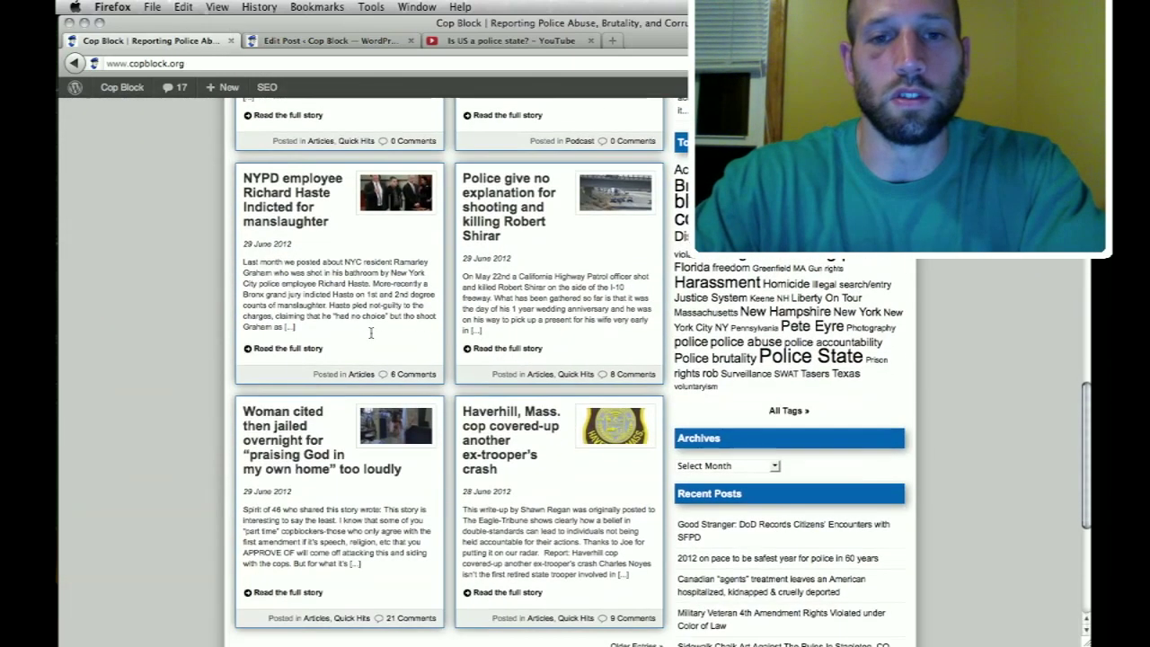
{"action": "scroll", "coordinate": [371, 334], "scroll_direction": "up", "scroll_amount": 4}
{"action": "scroll", "coordinate": [371, 335], "scroll_direction": "up", "scroll_amount": 5}
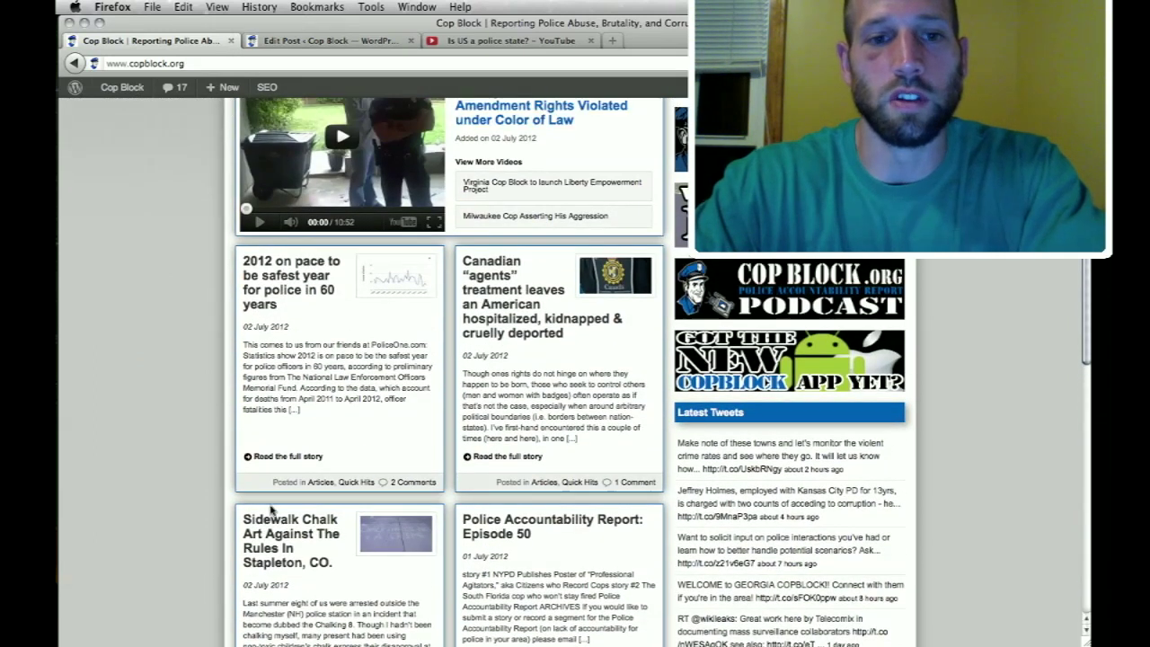
{"action": "scroll", "coordinate": [606, 555], "scroll_direction": "down", "scroll_amount": 4}
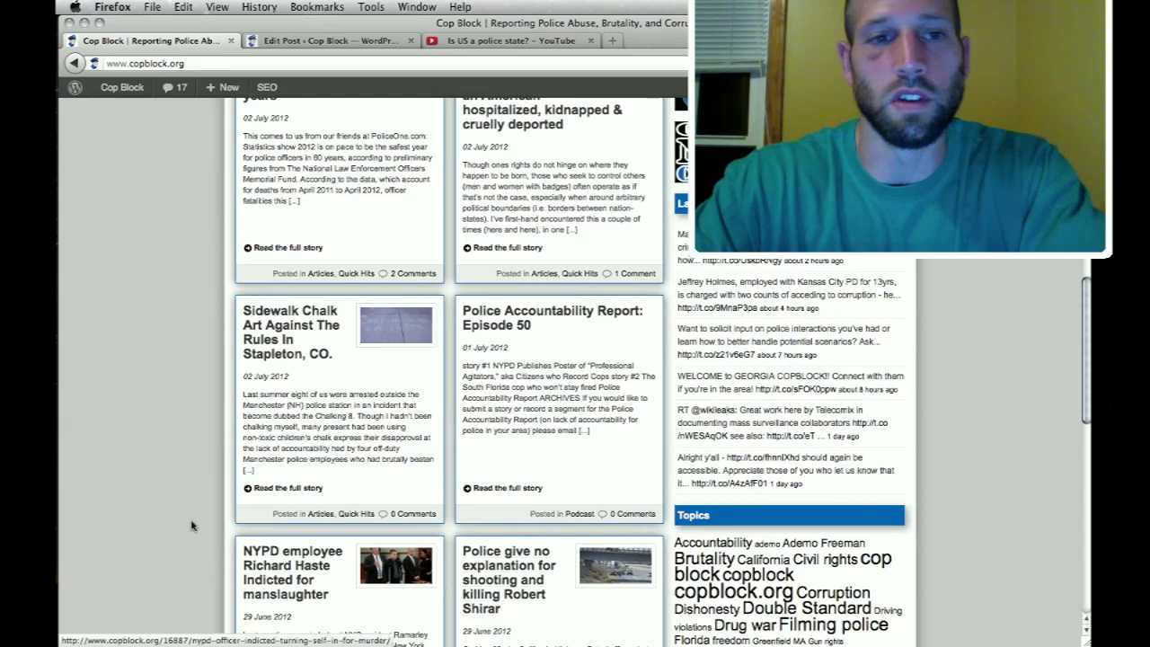
Return to the draft's editor and examine its Tags section, including the note on separating tags with commas.
{"action": "scroll", "coordinate": [218, 254], "scroll_direction": "up", "scroll_amount": 5}
{"action": "left_click", "coordinate": [335, 40]}
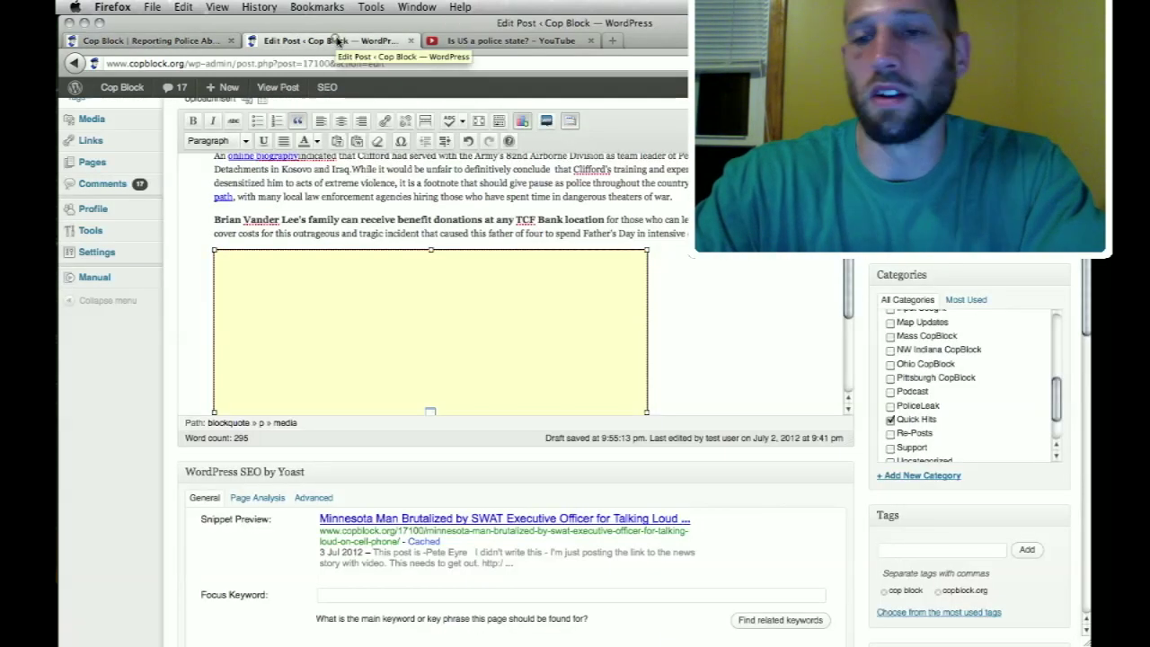
{"action": "scroll", "coordinate": [659, 277], "scroll_direction": "up", "scroll_amount": 3}
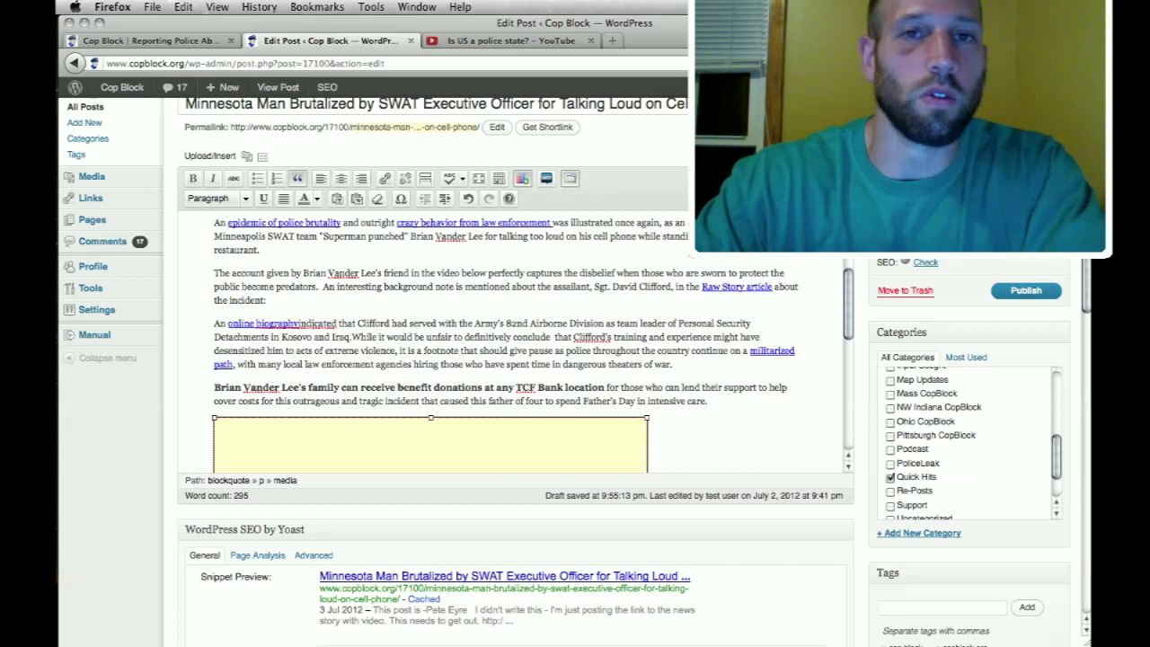
{"action": "scroll", "coordinate": [908, 421], "scroll_direction": "down", "scroll_amount": 5}
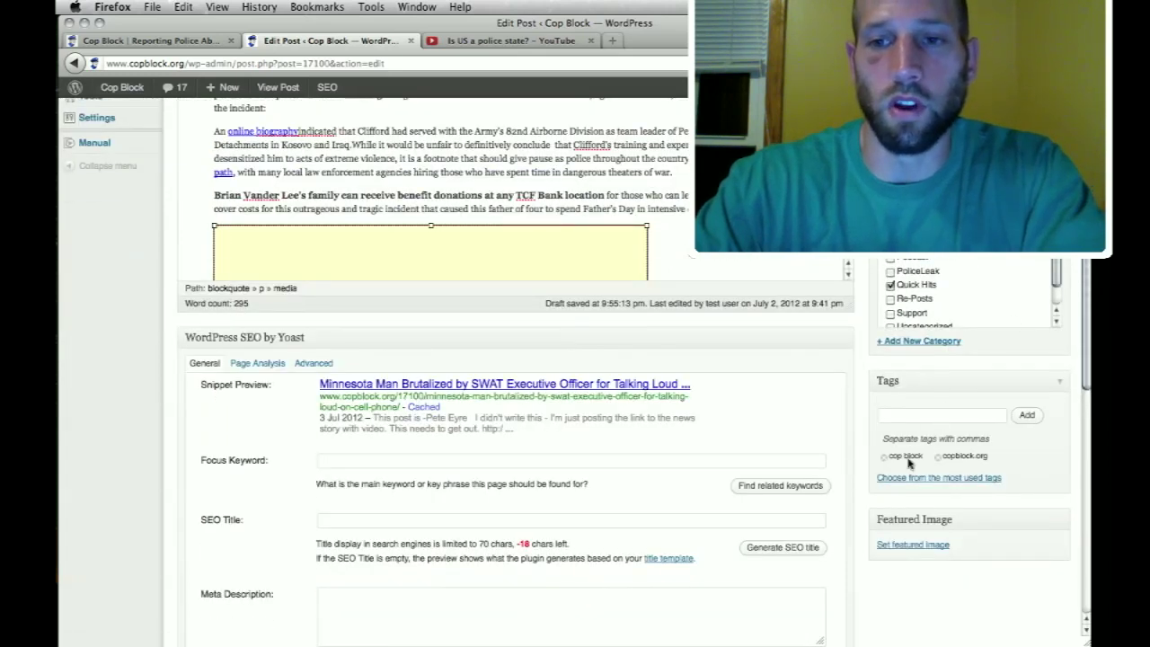
{"action": "left_click", "coordinate": [951, 416]}
{"action": "scroll", "coordinate": [951, 416], "scroll_direction": "up", "scroll_amount": 2}
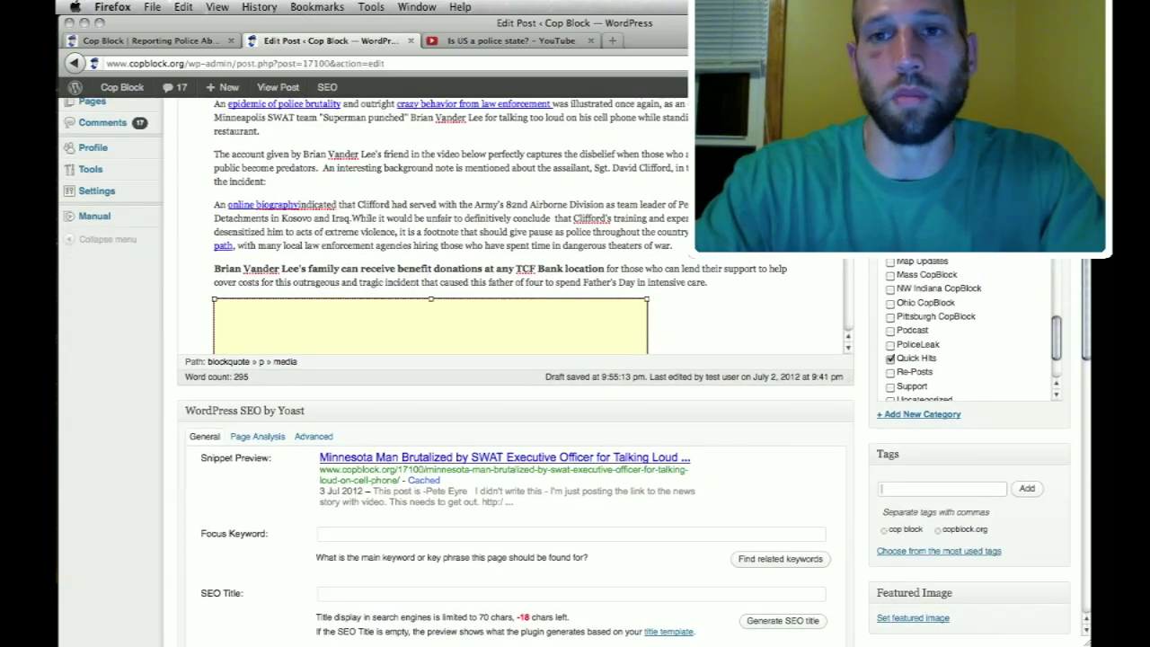
{"action": "scroll", "coordinate": [512, 225], "scroll_direction": "up", "scroll_amount": 3}
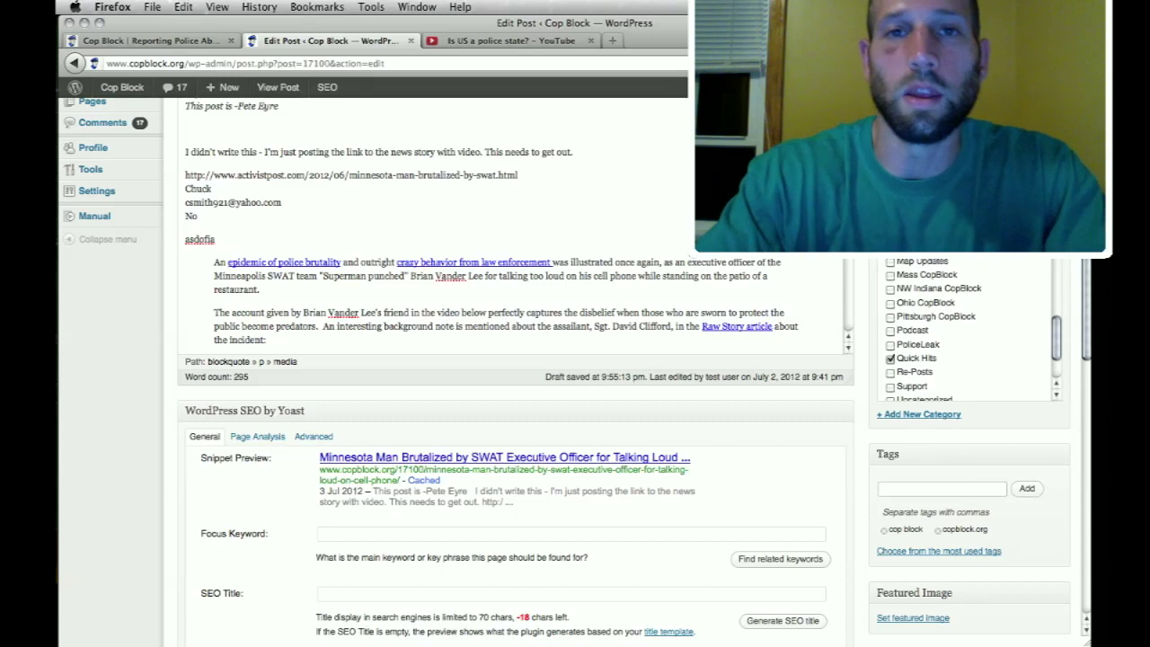
{"action": "left_click", "coordinate": [882, 488]}
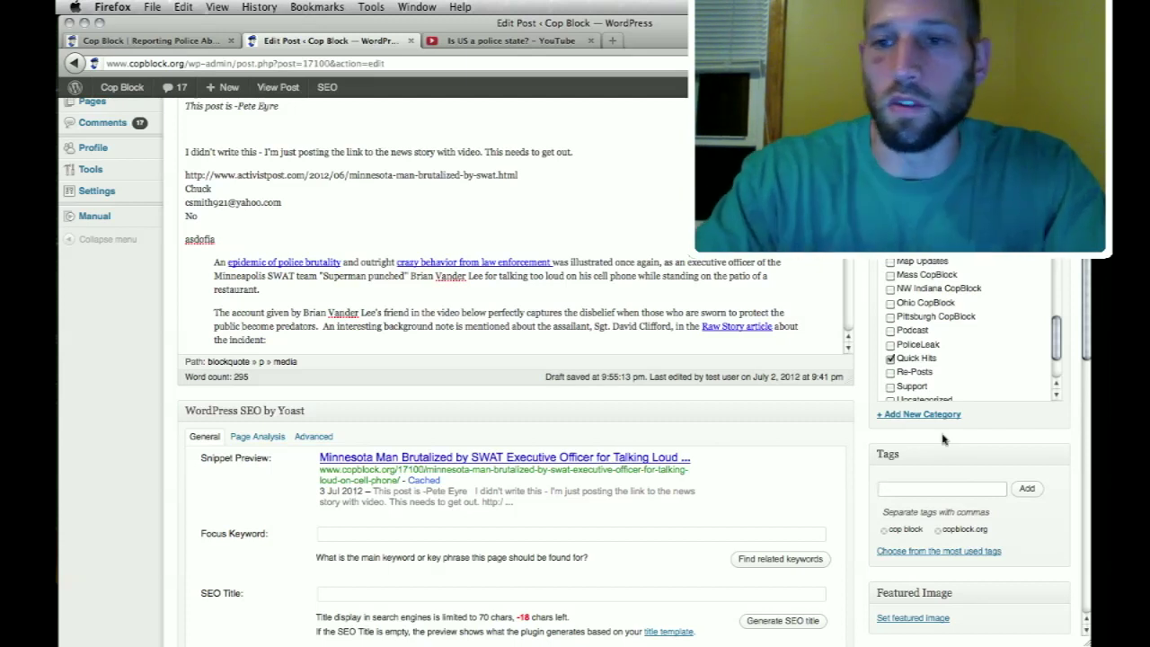
{"action": "left_click", "coordinate": [941, 489]}
{"action": "triple_click", "coordinate": [941, 512]}
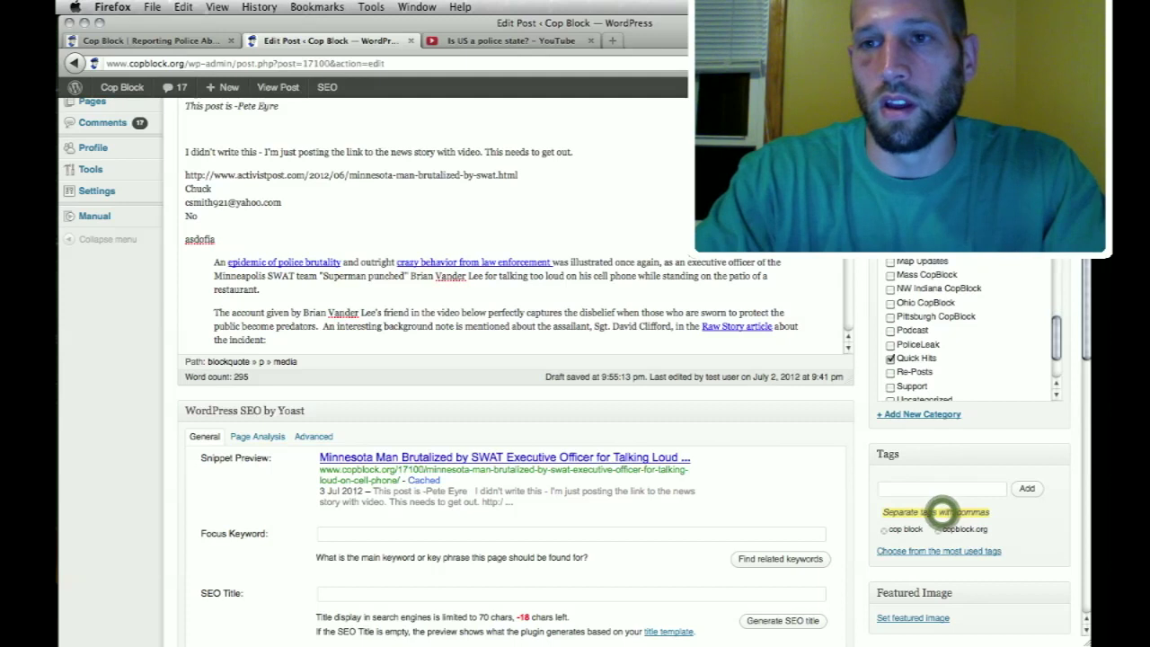
{"action": "scroll", "coordinate": [942, 512], "scroll_direction": "up", "scroll_amount": 1}
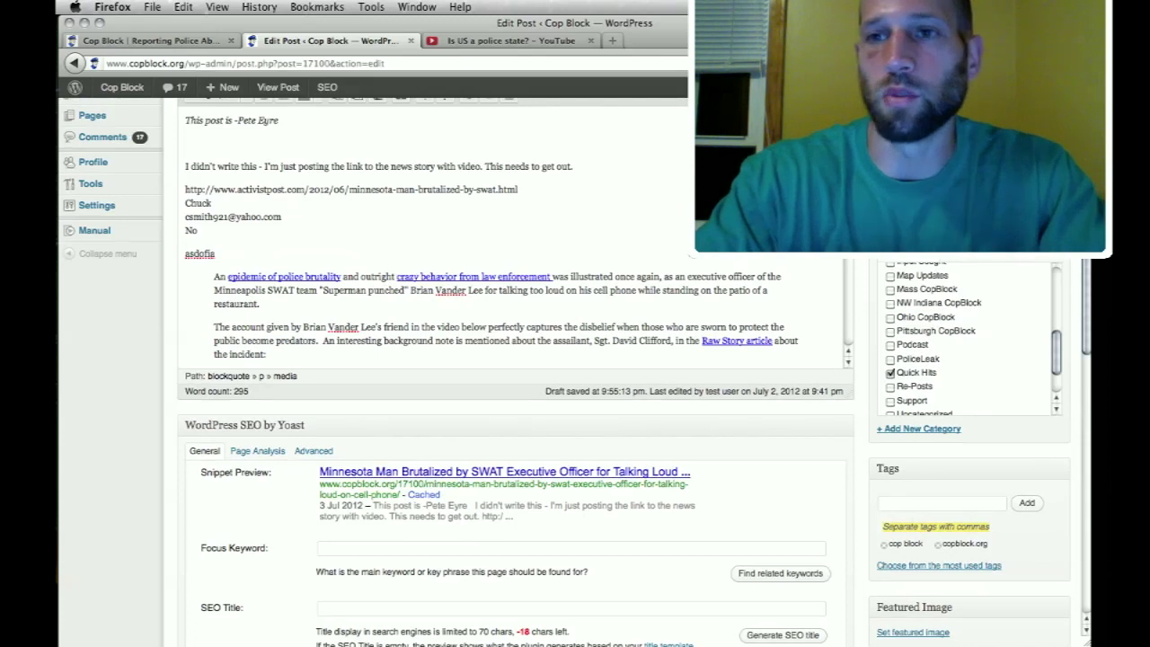
Highlight the italic attribution line at the beginning of the draft's body and check the publishing options.
{"action": "scroll", "coordinate": [575, 372], "scroll_direction": "up", "scroll_amount": 5}
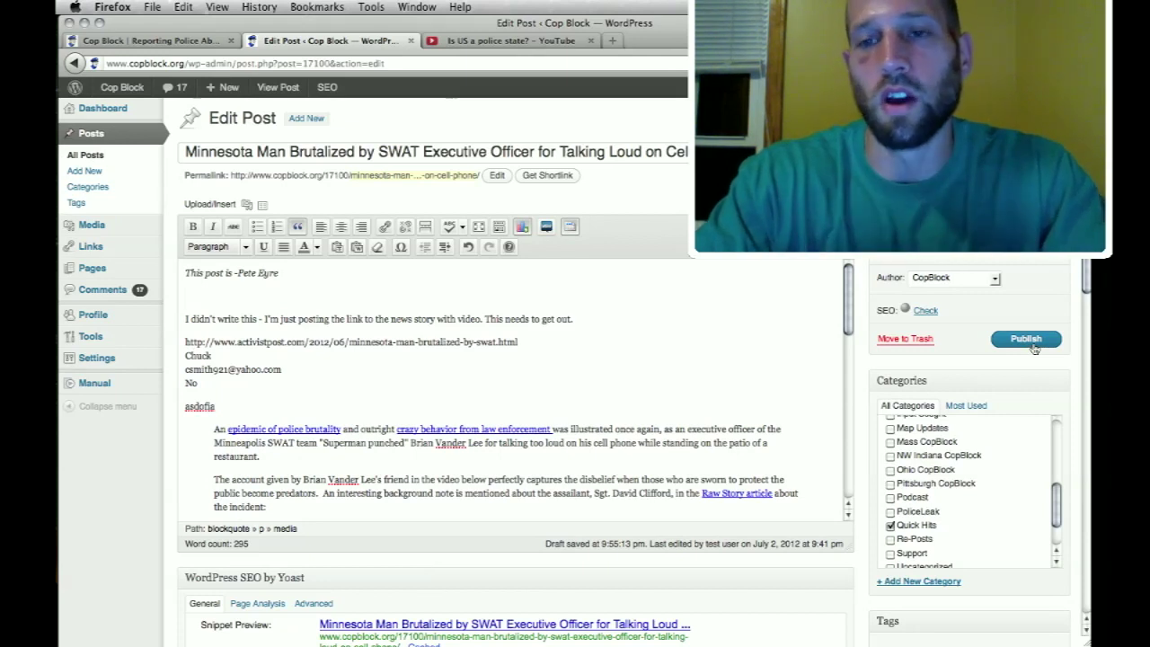
{"action": "triple_click", "coordinate": [479, 274]}
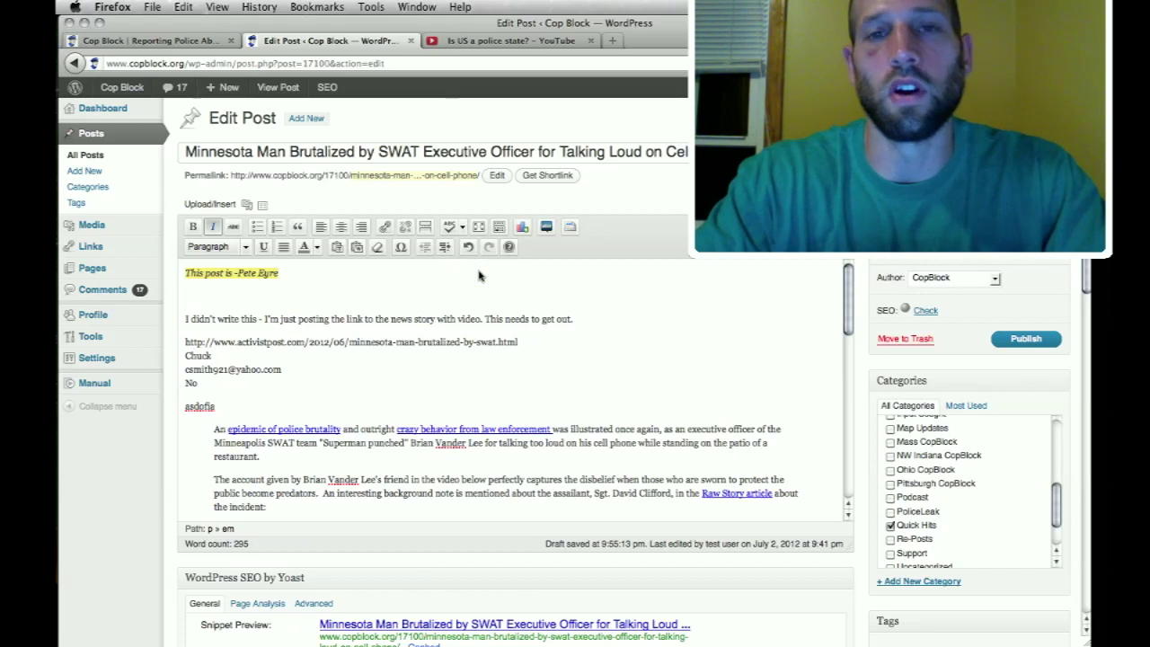
{"action": "left_click", "coordinate": [219, 276]}
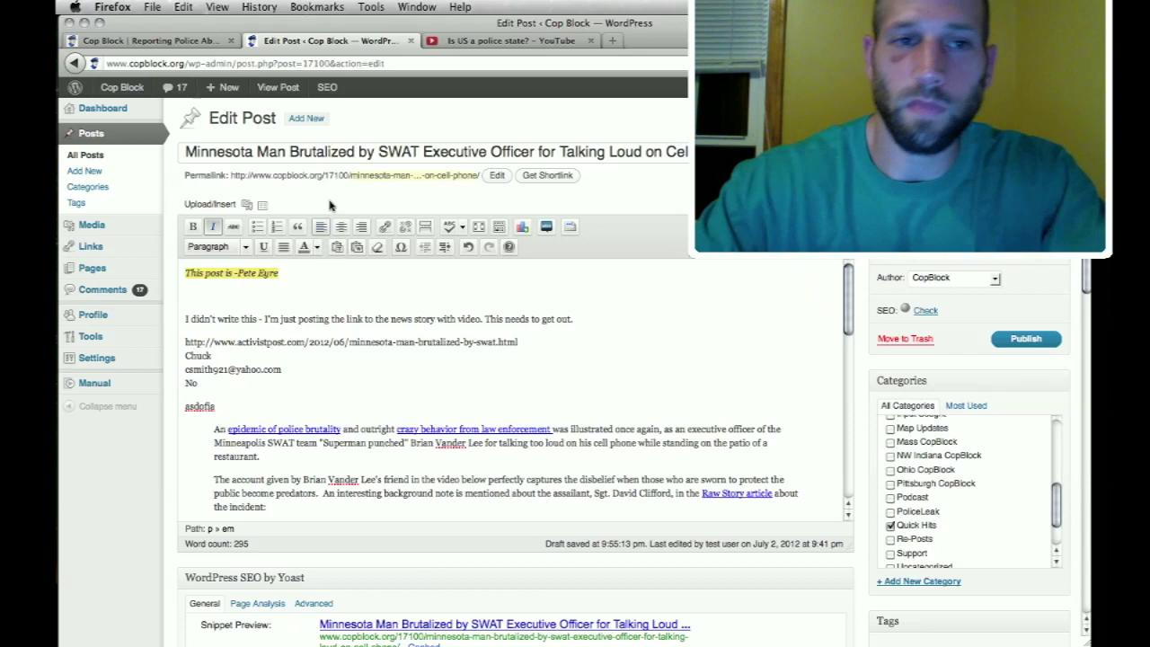
Compare the Cop Block home page, the draft and the YouTube video page, and look over the draft's content.
{"action": "left_click", "coordinate": [195, 43]}
{"action": "scroll", "coordinate": [576, 240], "scroll_direction": "up", "scroll_amount": 3}
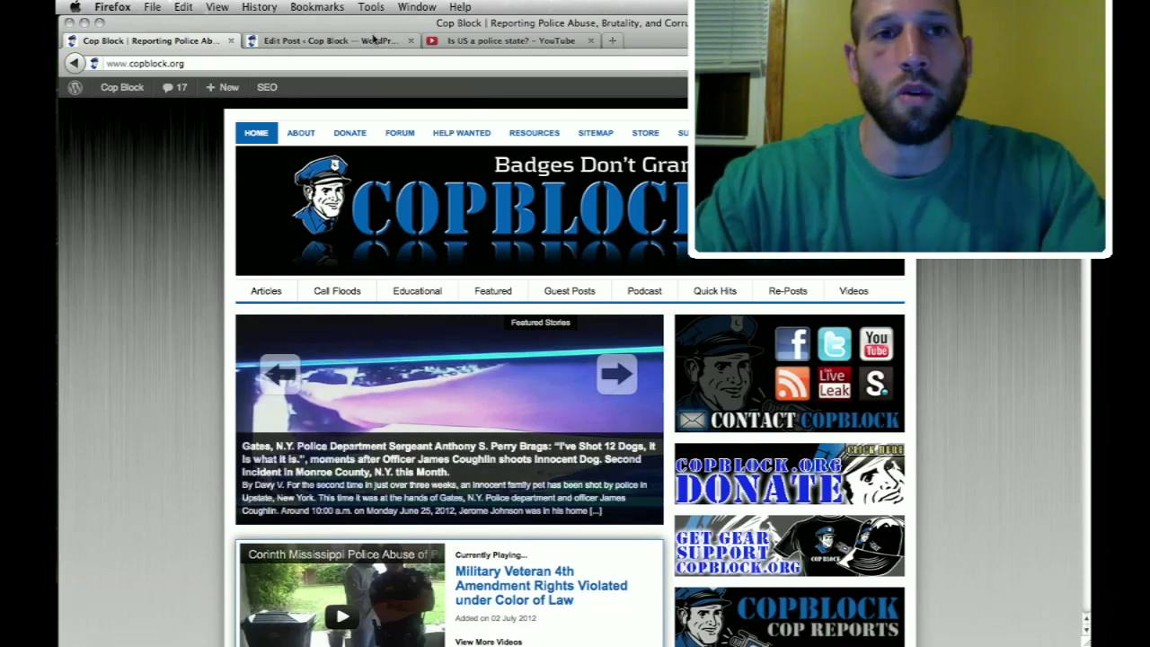
{"action": "key", "text": "ctrl+Tab"}
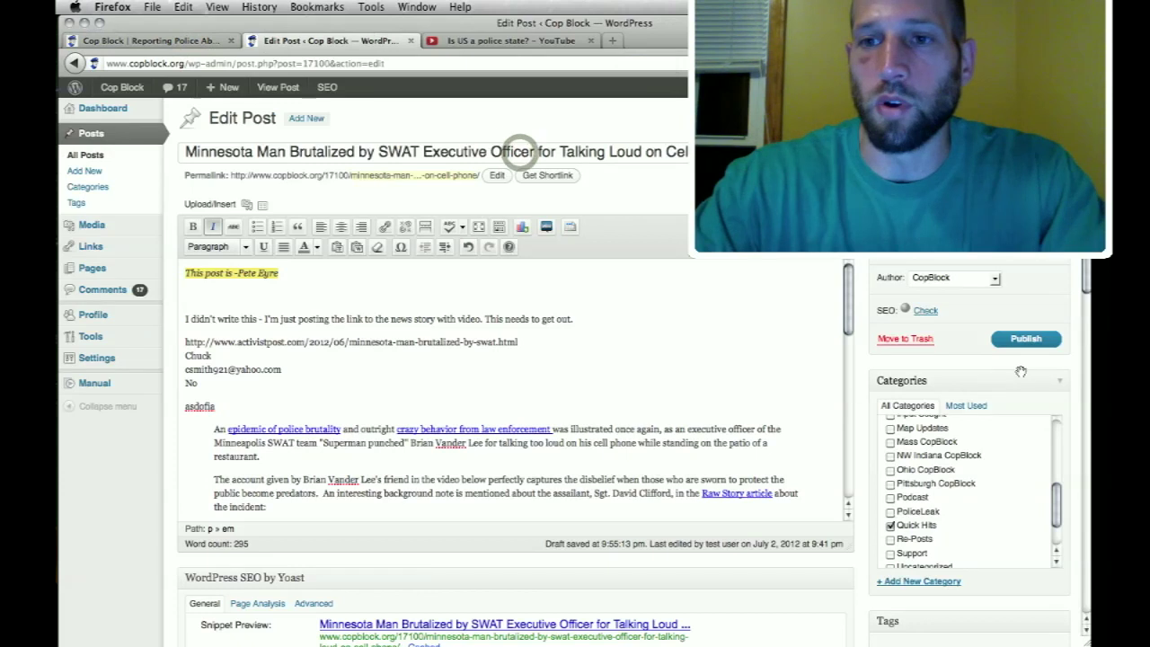
{"action": "key", "text": "ctrl+shift+Tab"}
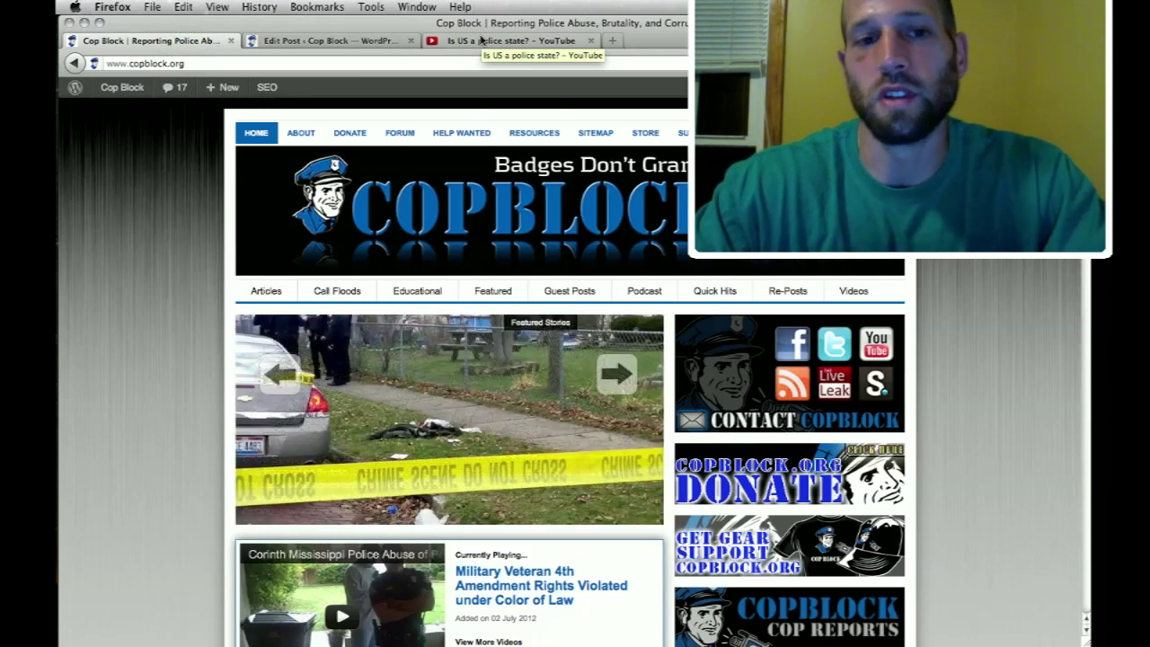
{"action": "left_click", "coordinate": [481, 40]}
{"action": "left_click", "coordinate": [360, 41]}
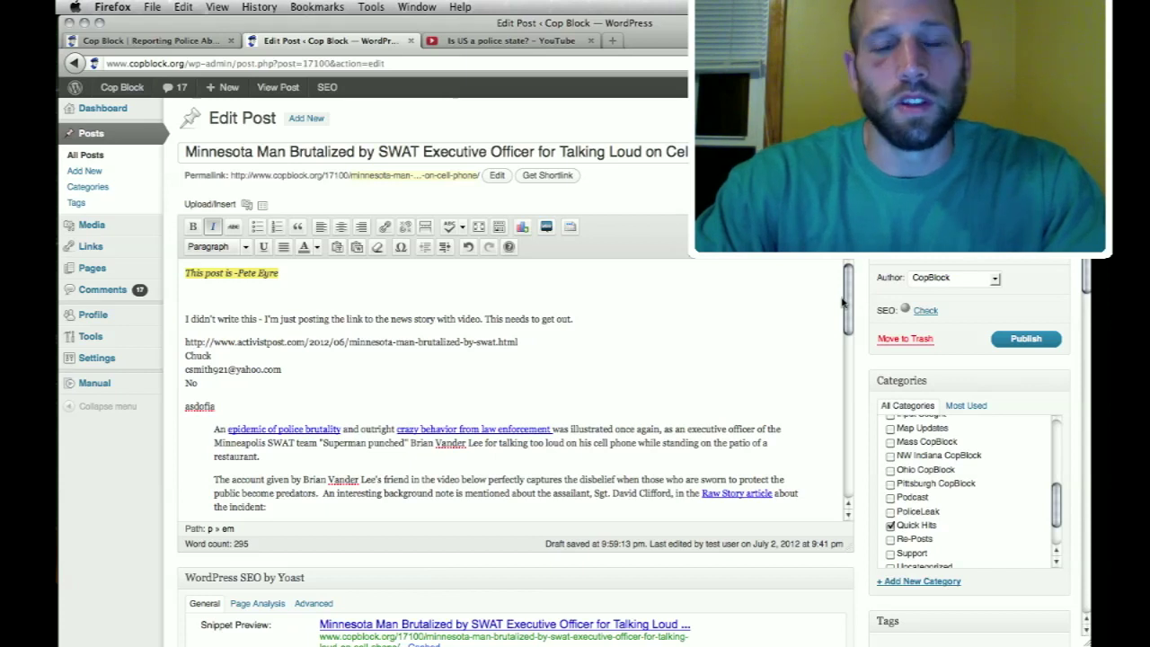
{"action": "scroll", "coordinate": [575, 360], "scroll_direction": "down", "scroll_amount": 5}
{"action": "scroll", "coordinate": [575, 359], "scroll_direction": "up", "scroll_amount": 5}
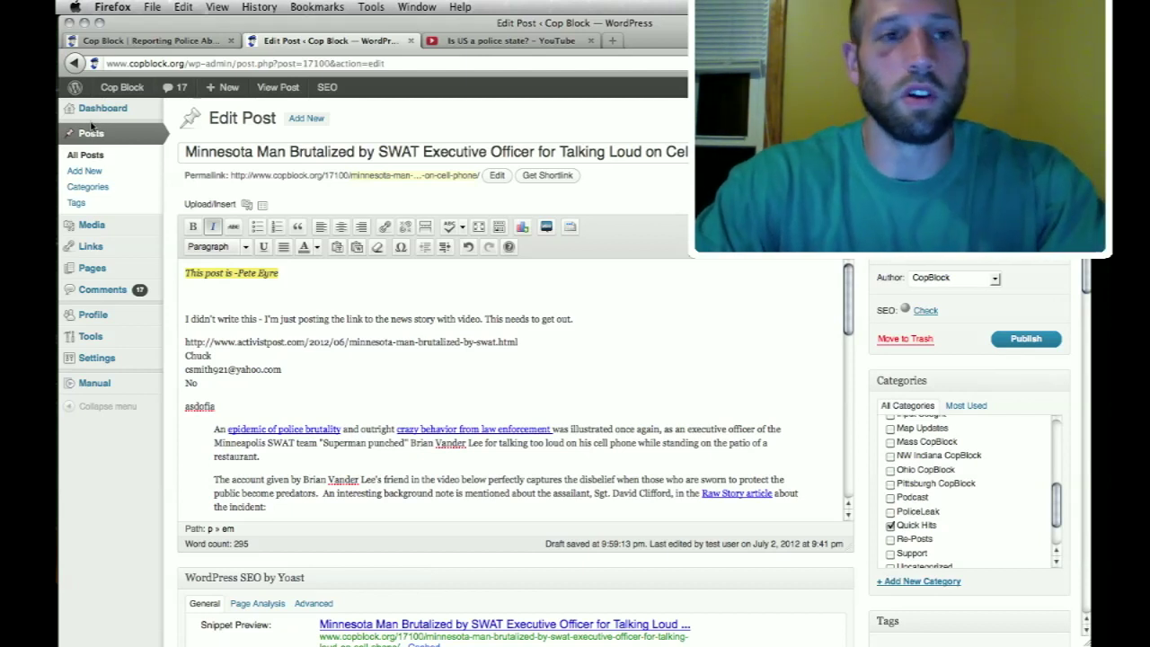
Open the Manual's video tutorials, leaving the draft page, and look through the editor and image topics.
{"action": "mouse_move", "coordinate": [85, 387]}
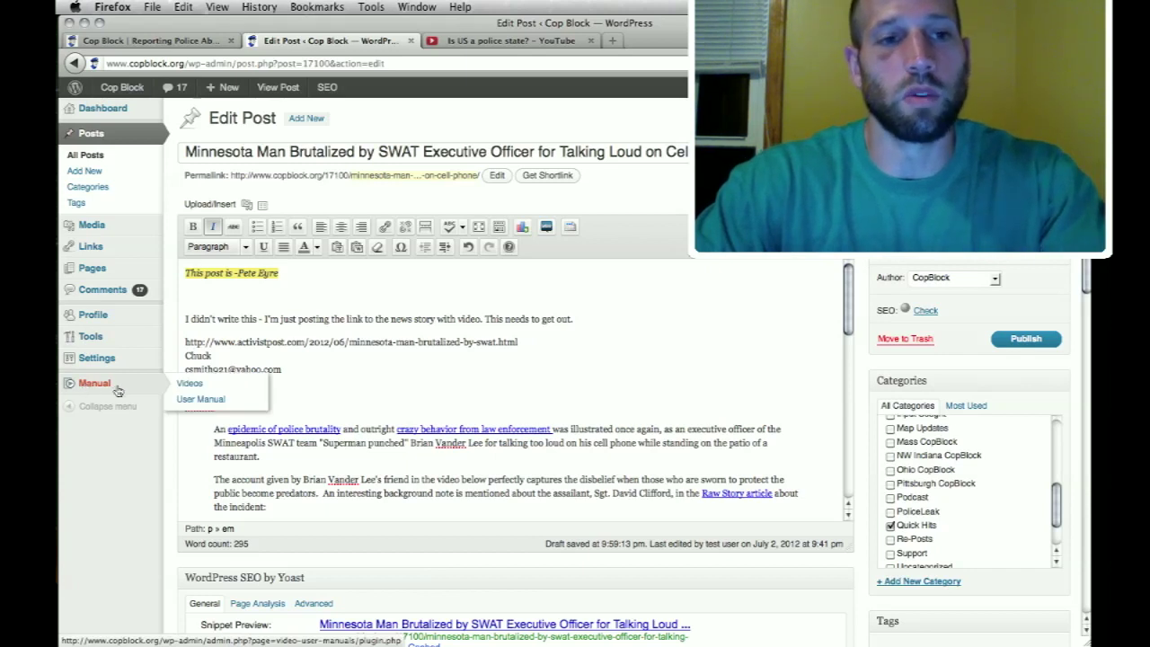
{"action": "left_click", "coordinate": [190, 383]}
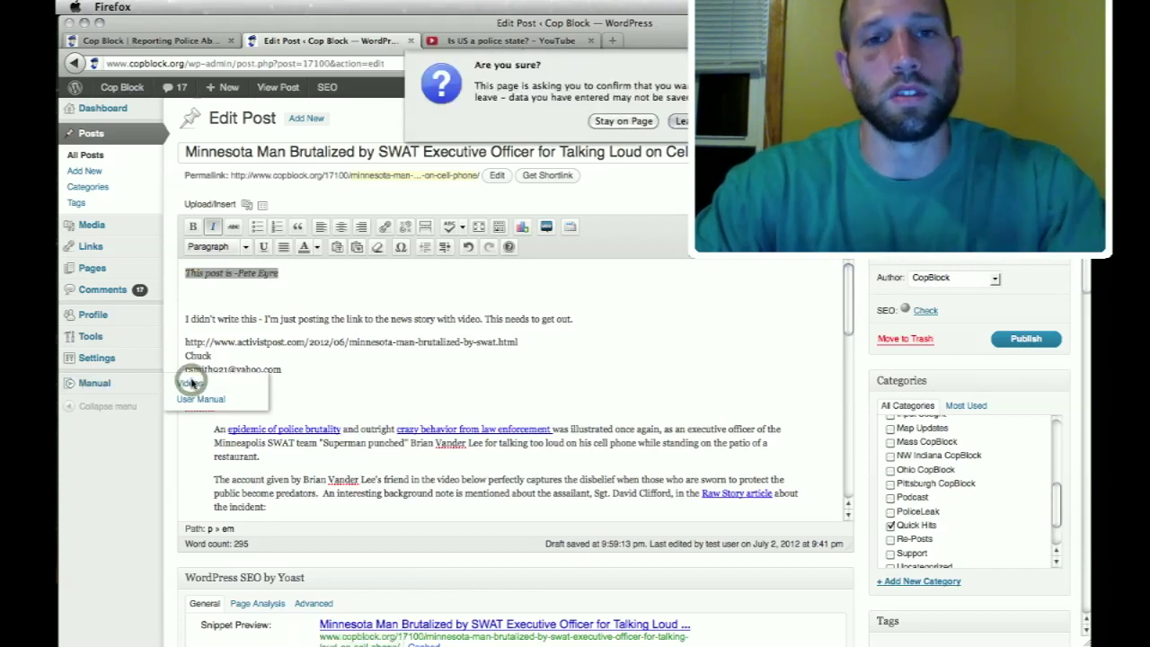
{"action": "key", "text": "Return"}
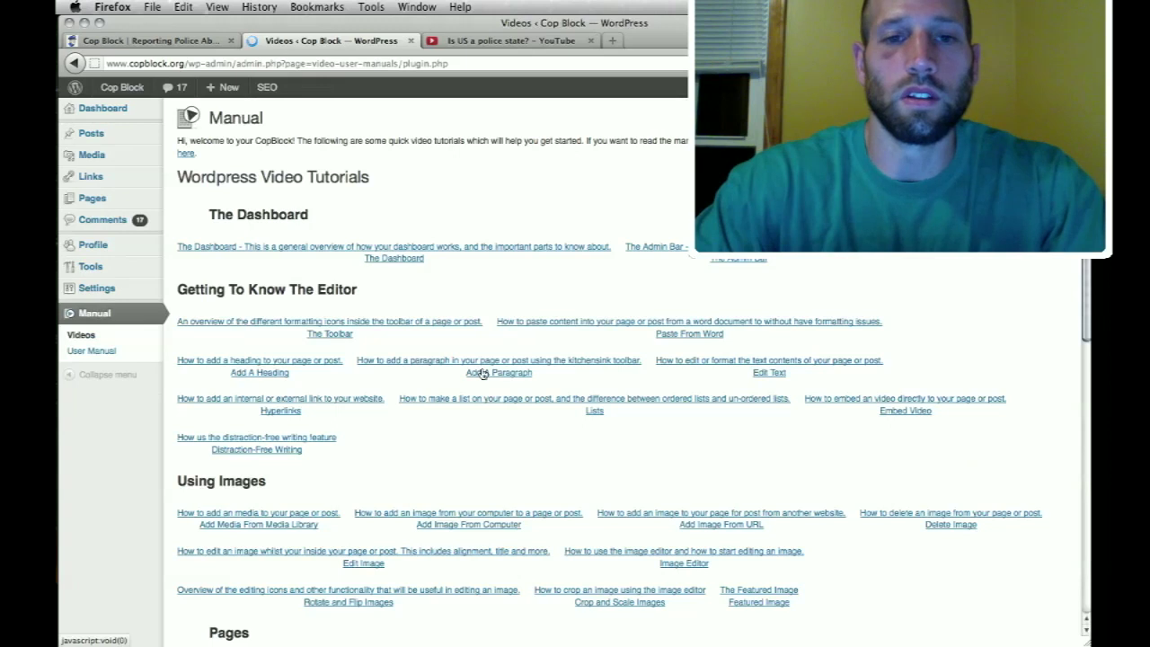
{"action": "scroll", "coordinate": [610, 336], "scroll_direction": "down", "scroll_amount": 2}
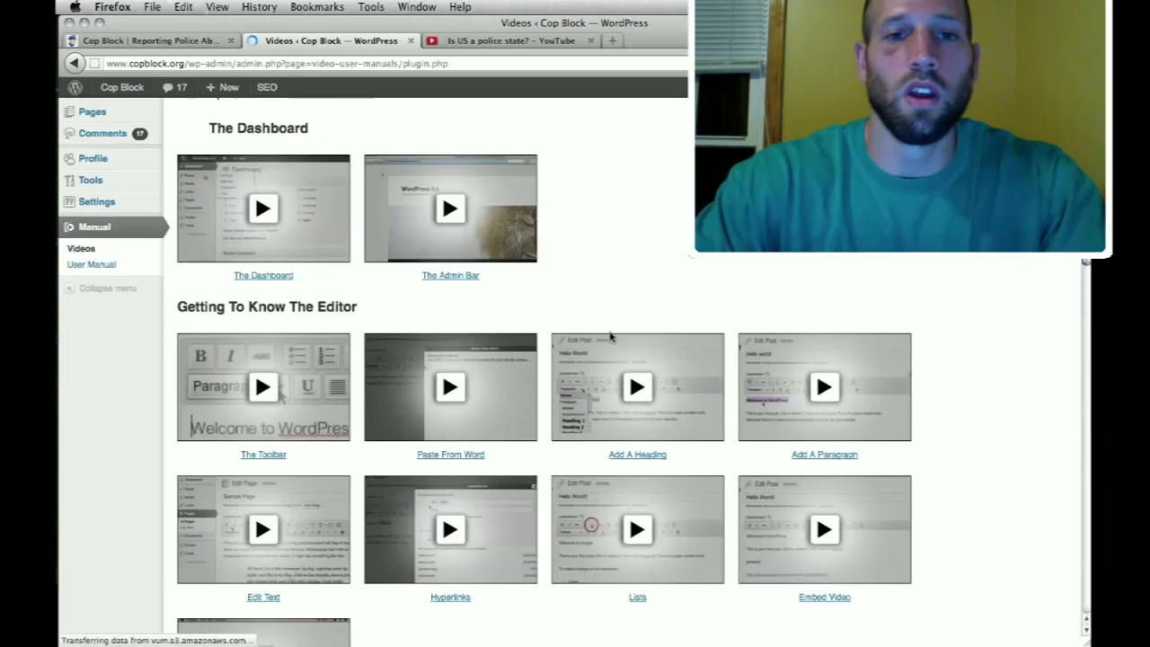
{"action": "scroll", "coordinate": [610, 336], "scroll_direction": "down", "scroll_amount": 3}
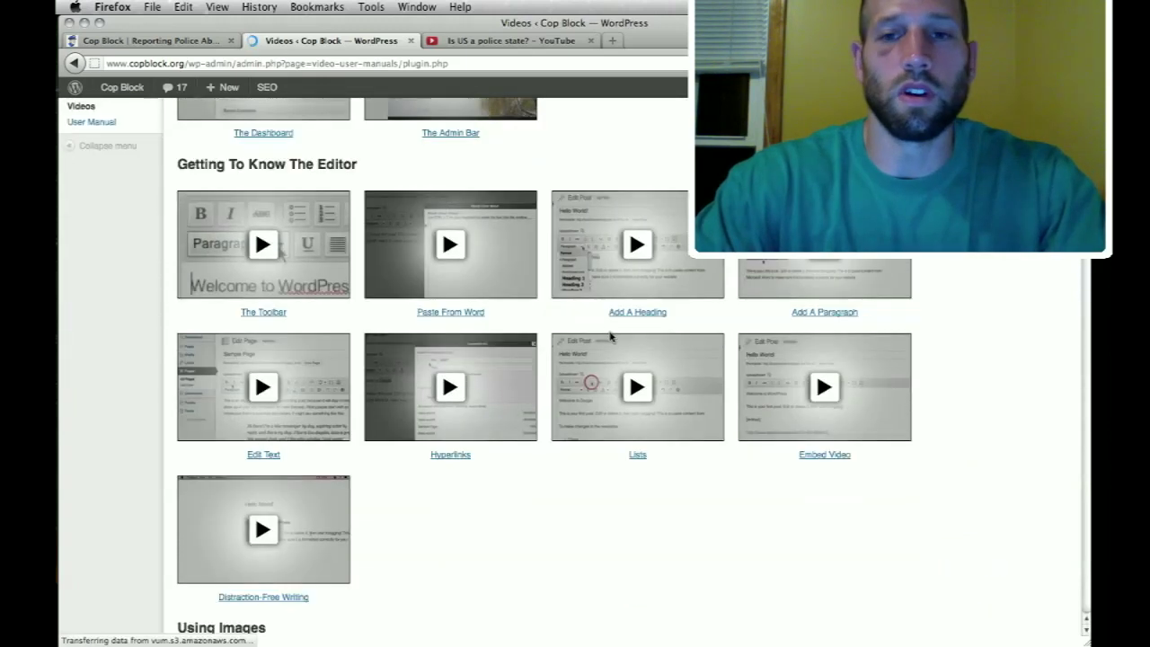
{"action": "scroll", "coordinate": [572, 328], "scroll_direction": "down", "scroll_amount": 9}
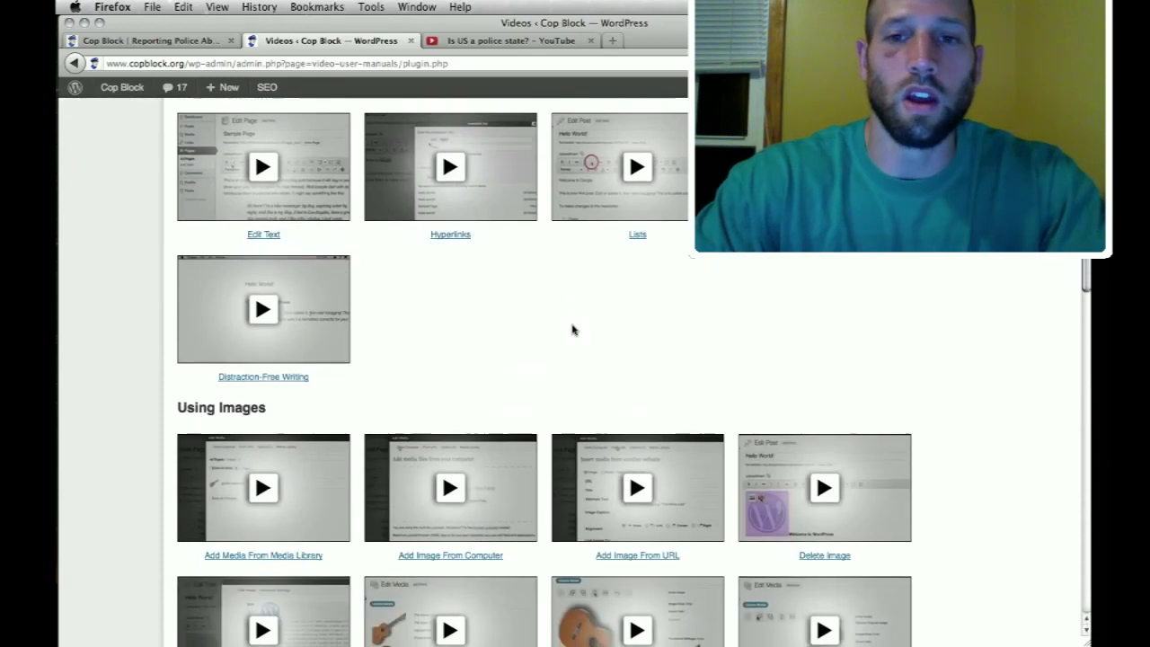
{"action": "scroll", "coordinate": [572, 331], "scroll_direction": "up", "scroll_amount": 15}
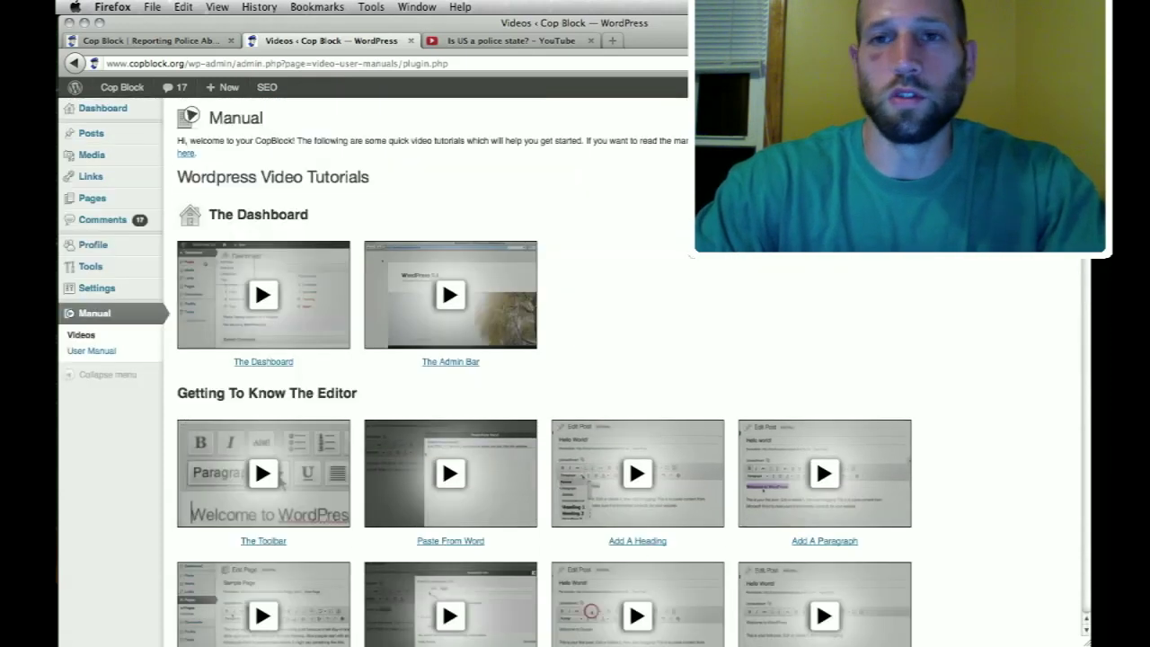
Open the list of all posts from the dashboard and check the actions available for the Minnesota SWAT draft.
{"action": "left_click", "coordinate": [113, 111]}
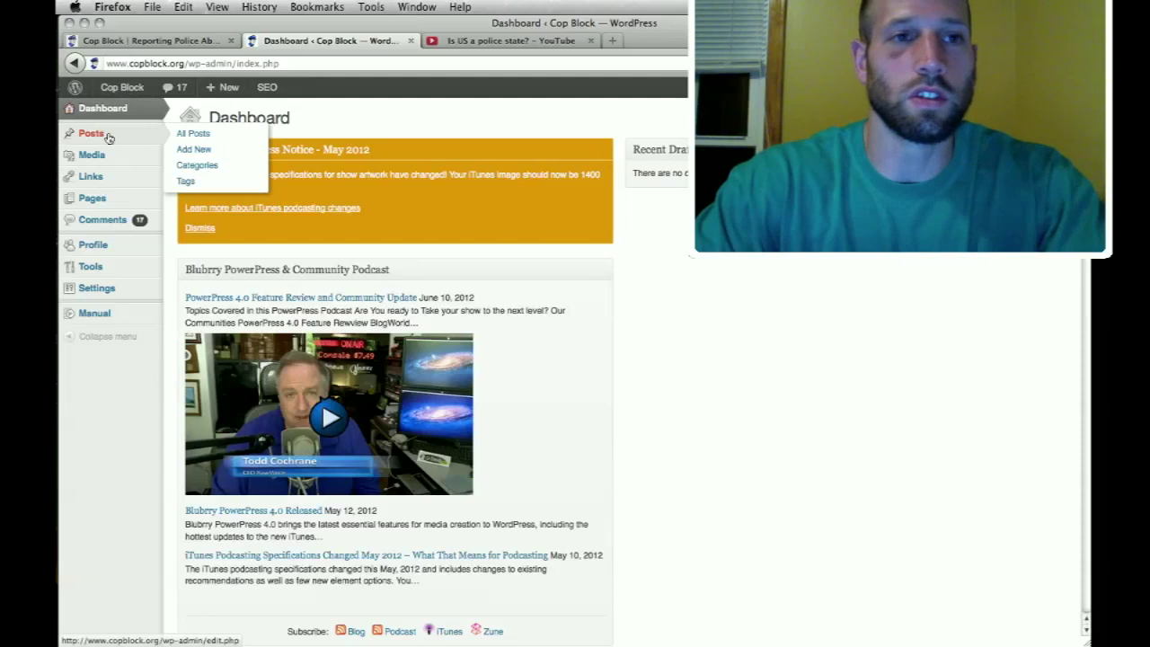
{"action": "left_click", "coordinate": [108, 136]}
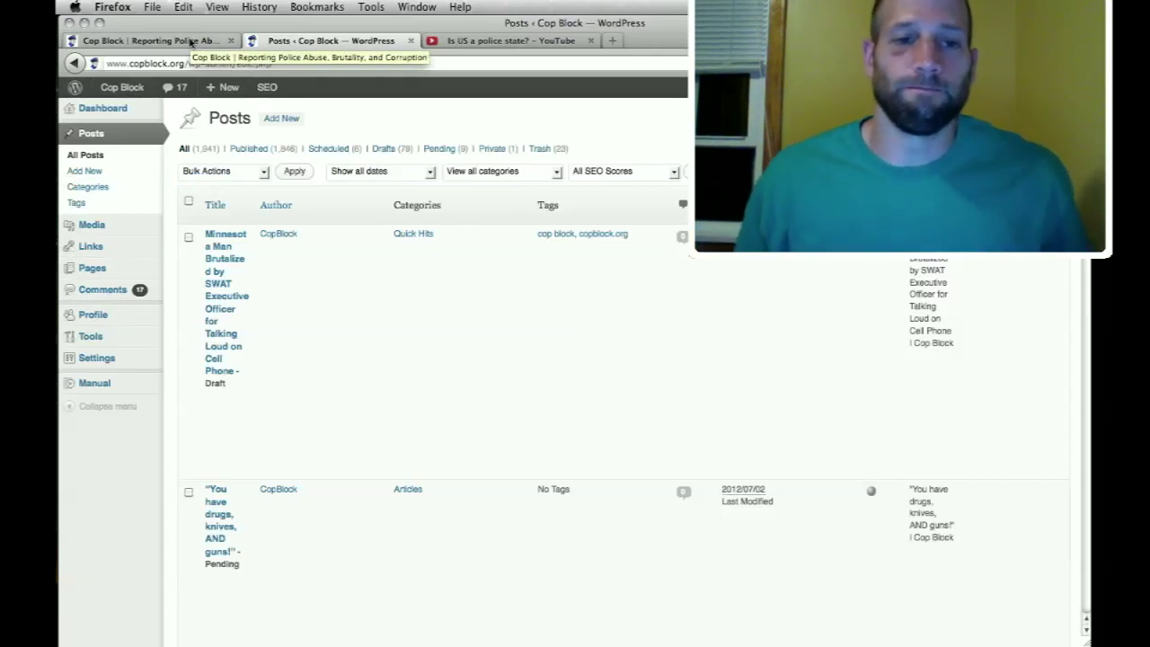
{"action": "mouse_move", "coordinate": [213, 398]}
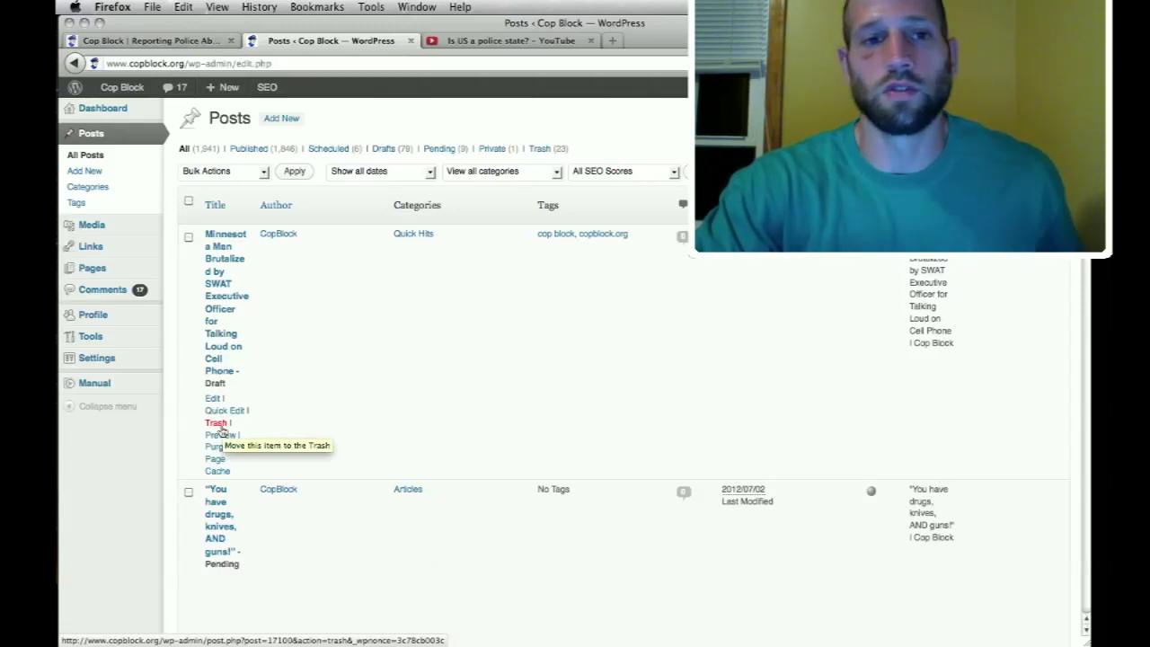
{"action": "scroll", "coordinate": [259, 390], "scroll_direction": "down", "scroll_amount": 2}
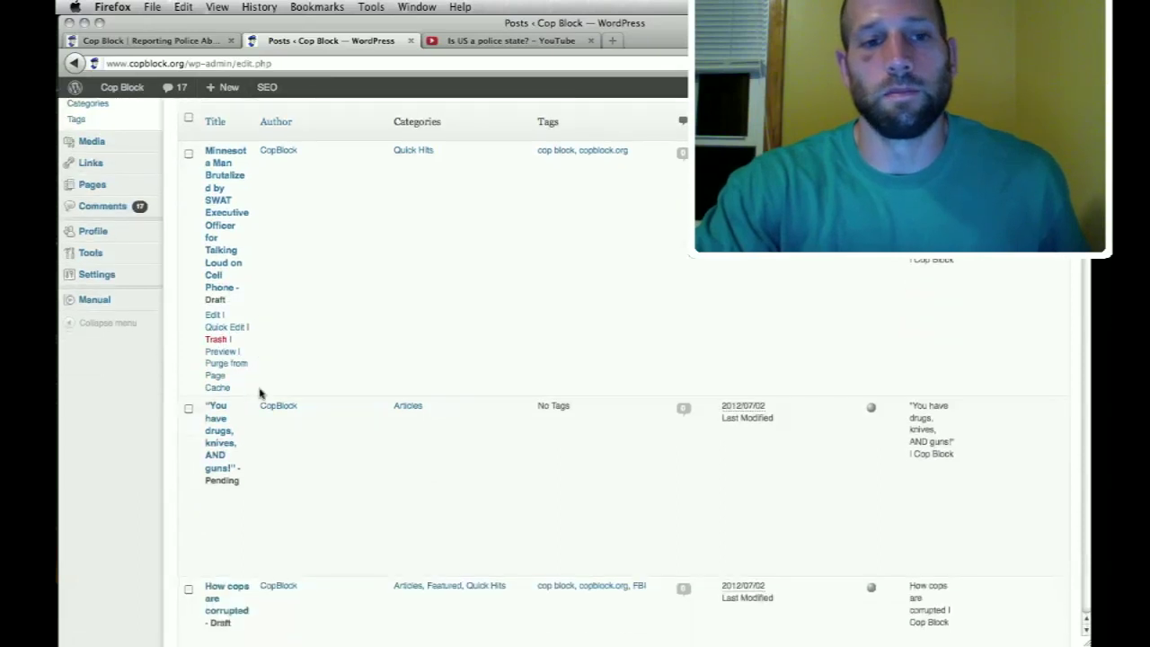
{"action": "scroll", "coordinate": [260, 390], "scroll_direction": "up", "scroll_amount": 2}
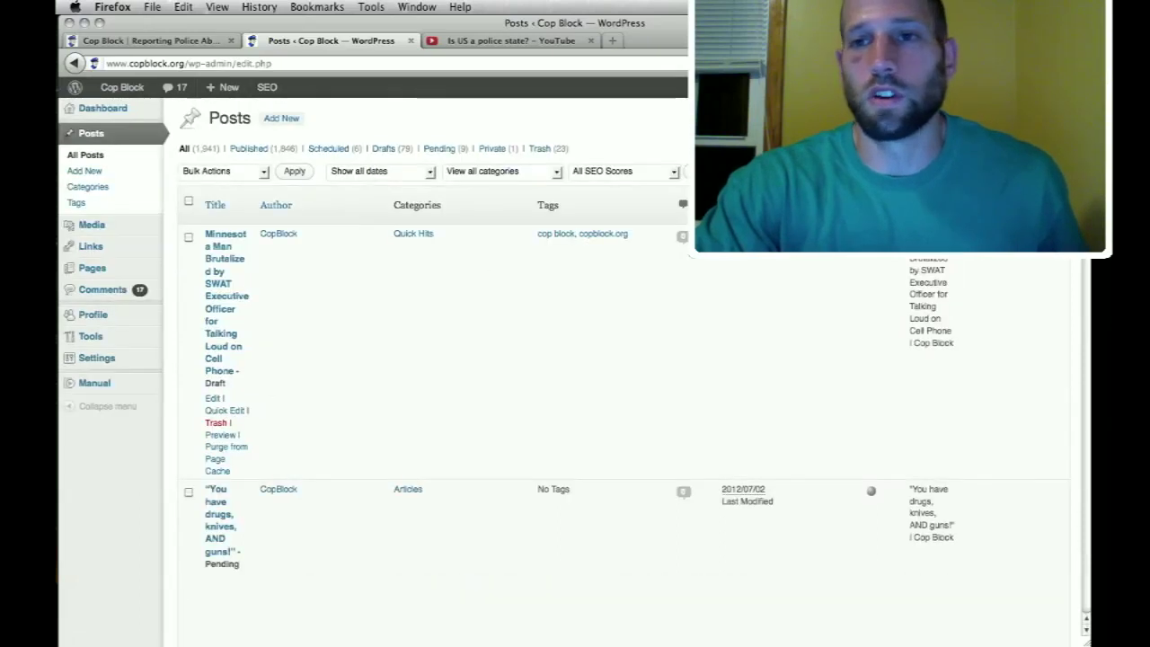
Filter the posts list to Drafts and open page 4 of the drafts.
{"action": "left_click", "coordinate": [386, 149]}
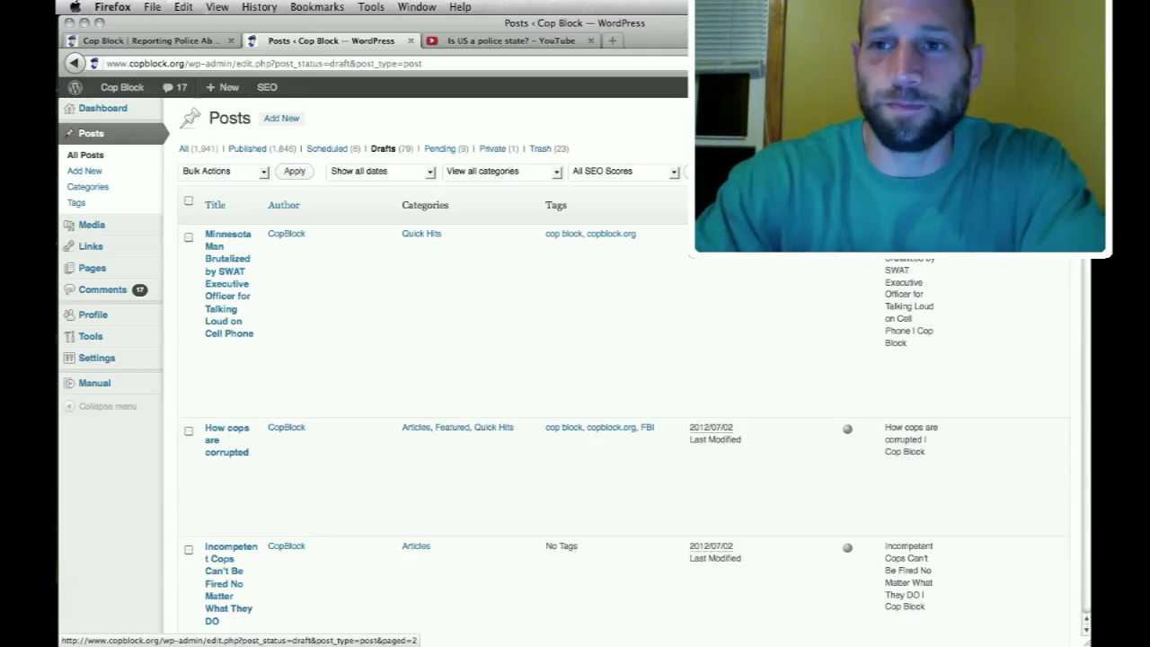
{"action": "scroll", "coordinate": [611, 300], "scroll_direction": "down", "scroll_amount": 5}
{"action": "scroll", "coordinate": [611, 300], "scroll_direction": "up", "scroll_amount": 5}
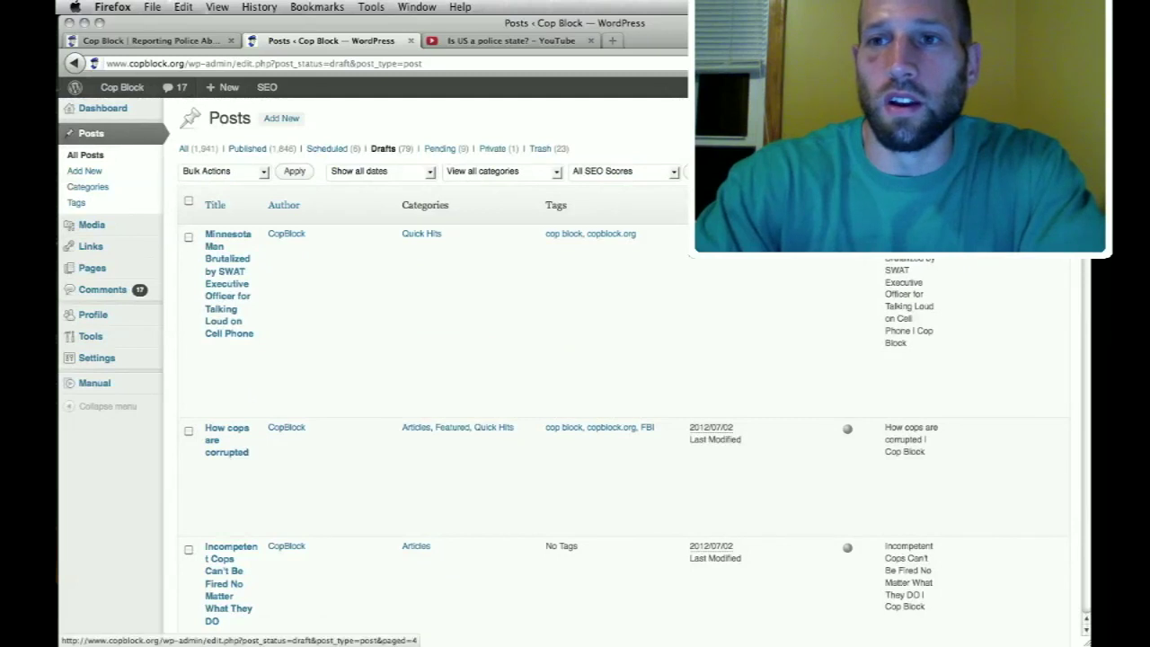
{"action": "left_click", "coordinate": [1042, 171]}
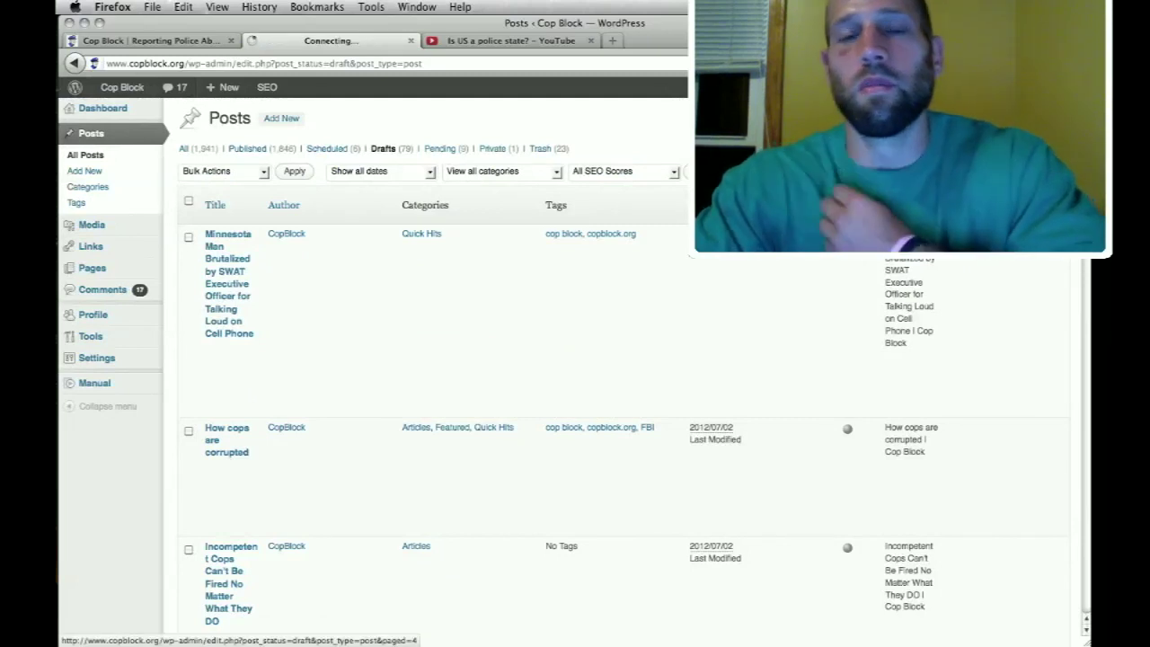
Examine the draft titles on page 4 for editors' notes about waiting, additional information or following up.
{"action": "scroll", "coordinate": [290, 318], "scroll_direction": "down", "scroll_amount": 4}
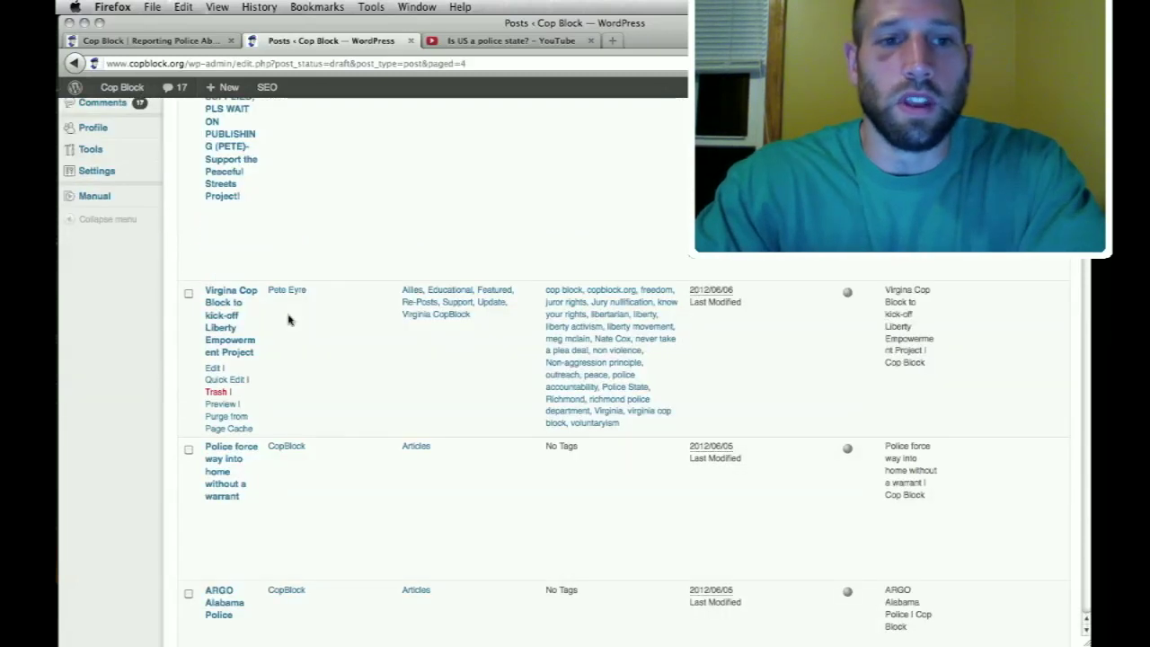
{"action": "scroll", "coordinate": [288, 320], "scroll_direction": "down", "scroll_amount": 5}
{"action": "scroll", "coordinate": [248, 490], "scroll_direction": "down", "scroll_amount": 15}
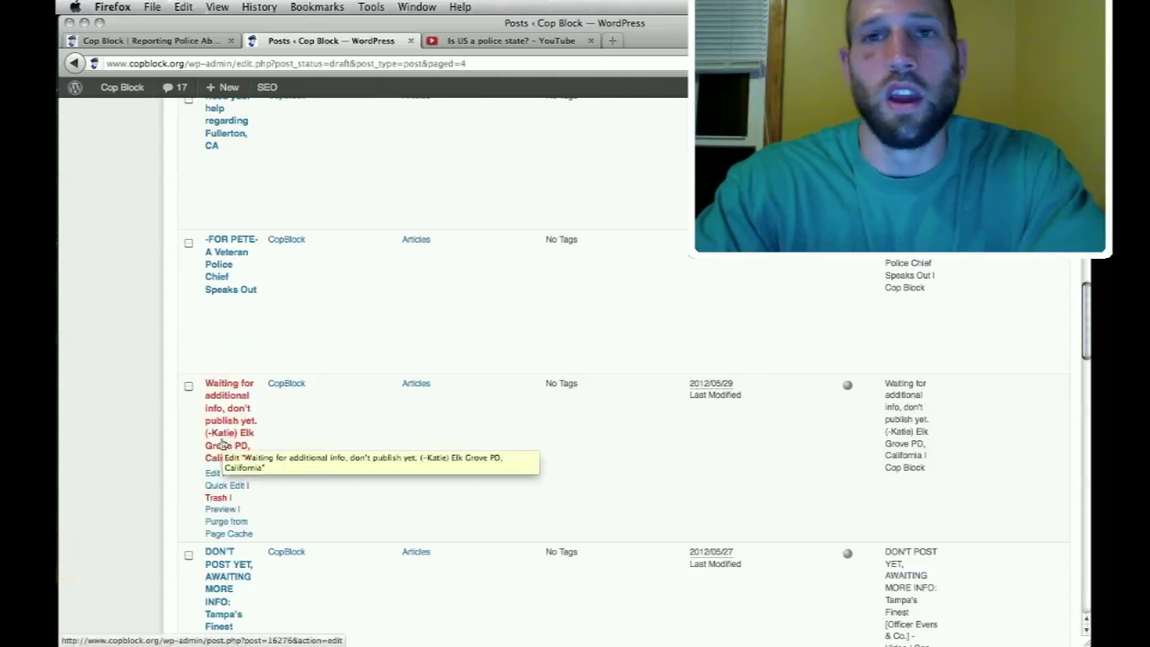
{"action": "scroll", "coordinate": [259, 434], "scroll_direction": "down", "scroll_amount": 3}
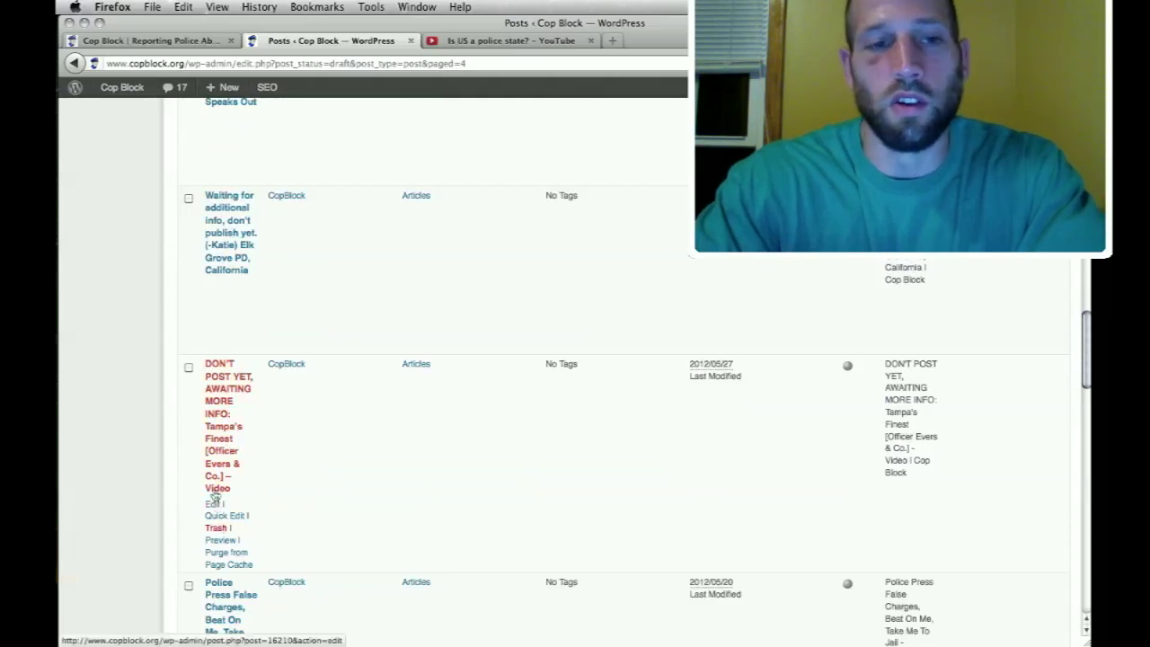
{"action": "scroll", "coordinate": [214, 292], "scroll_direction": "up", "scroll_amount": 1}
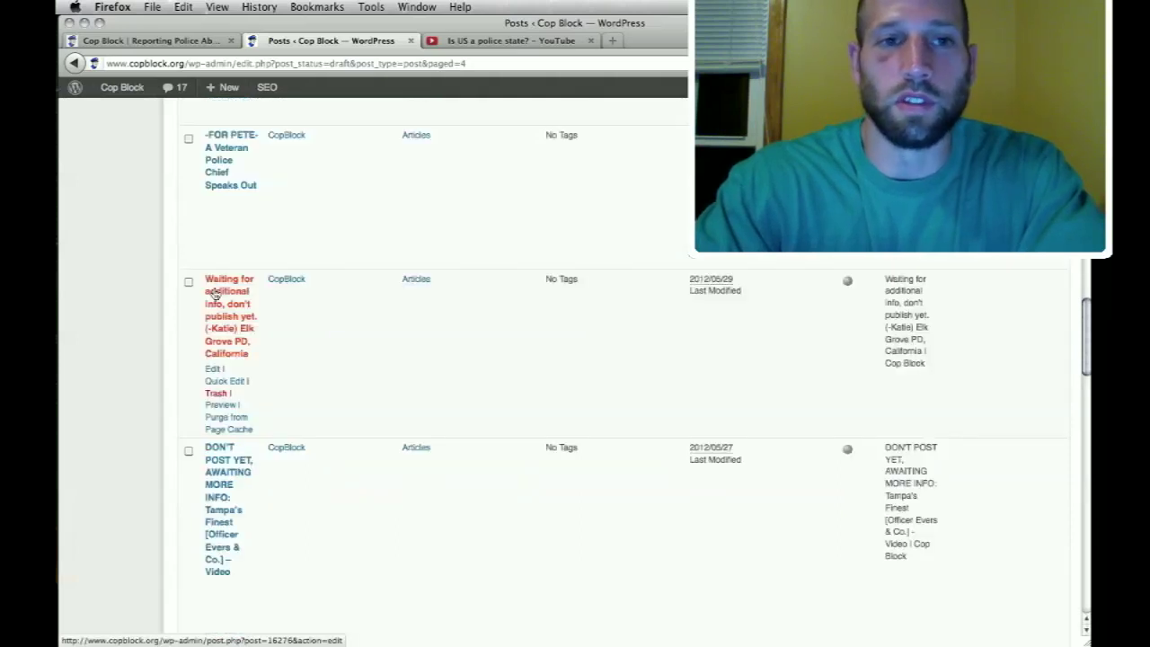
{"action": "scroll", "coordinate": [214, 292], "scroll_direction": "down", "scroll_amount": 5}
{"action": "scroll", "coordinate": [214, 292], "scroll_direction": "down", "scroll_amount": 6}
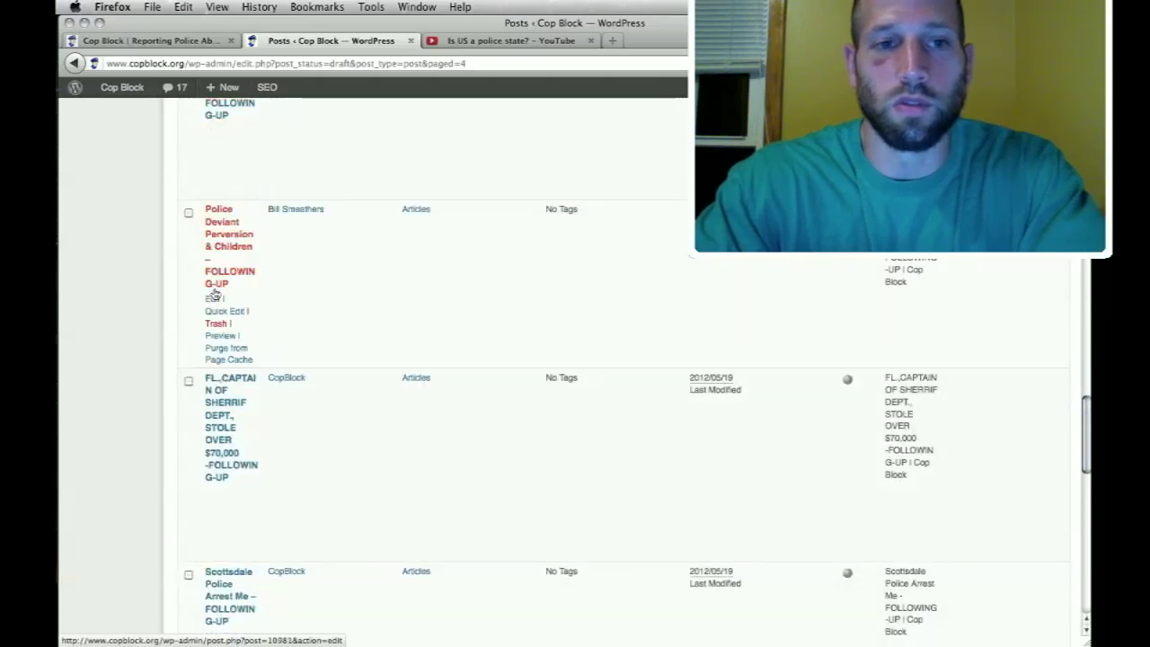
{"action": "scroll", "coordinate": [215, 293], "scroll_direction": "up", "scroll_amount": 6}
Reload the list of all posts and switch to the Cop Block home page.
{"action": "scroll", "coordinate": [215, 294], "scroll_direction": "up", "scroll_amount": 20}
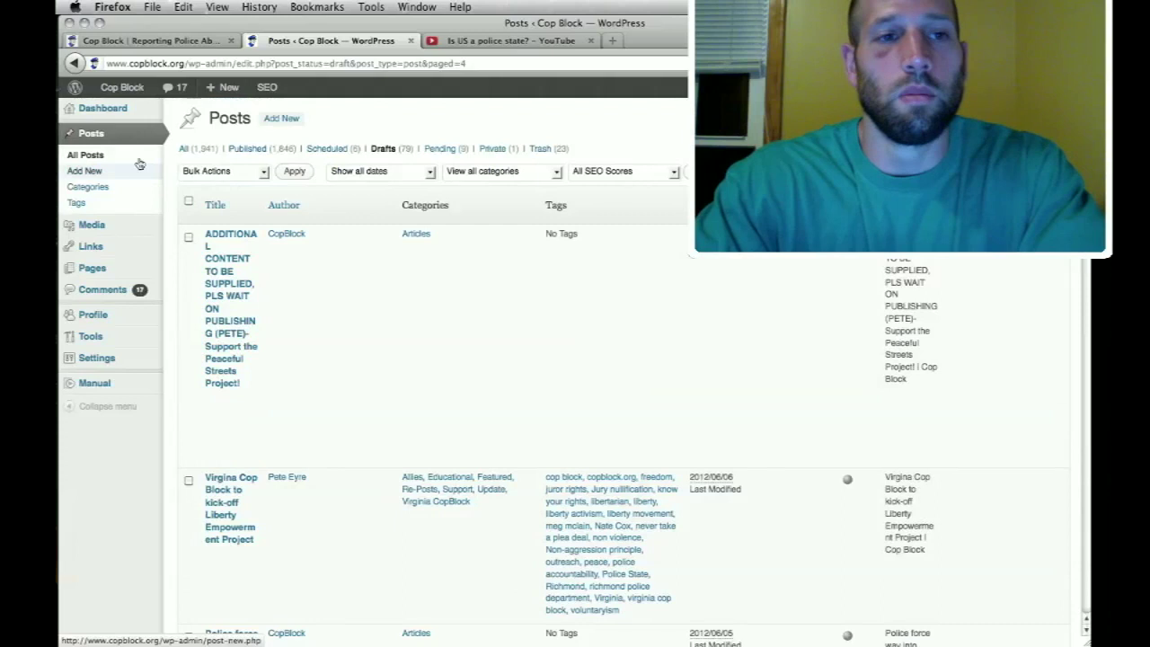
{"action": "left_click", "coordinate": [101, 135]}
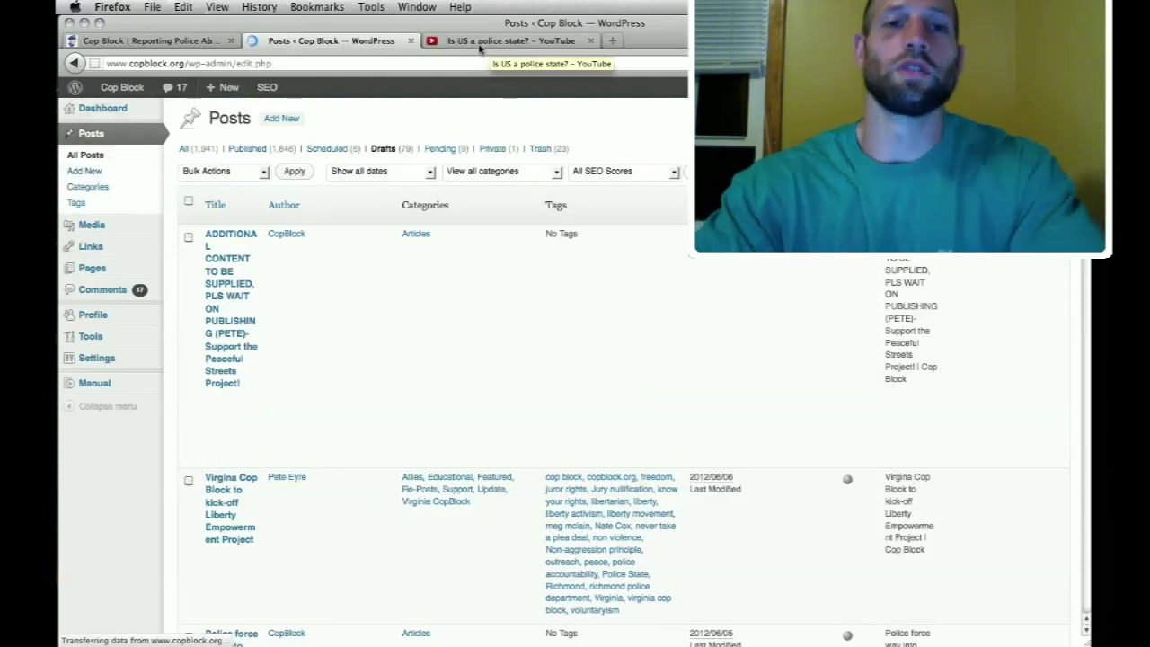
{"action": "left_click", "coordinate": [192, 40]}
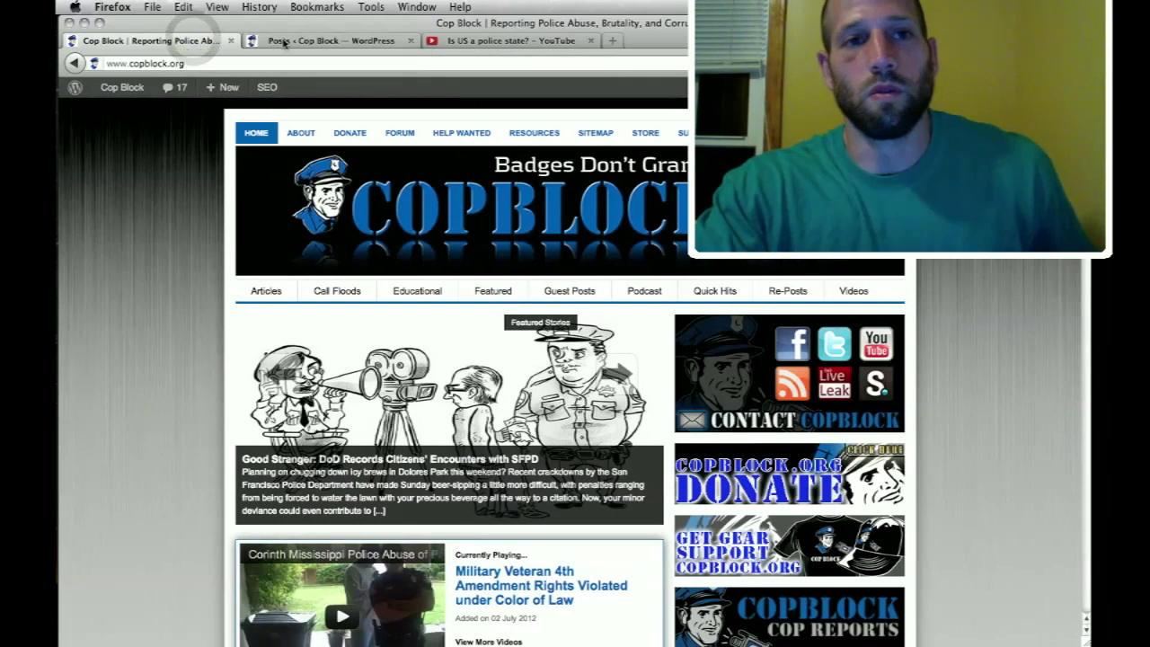